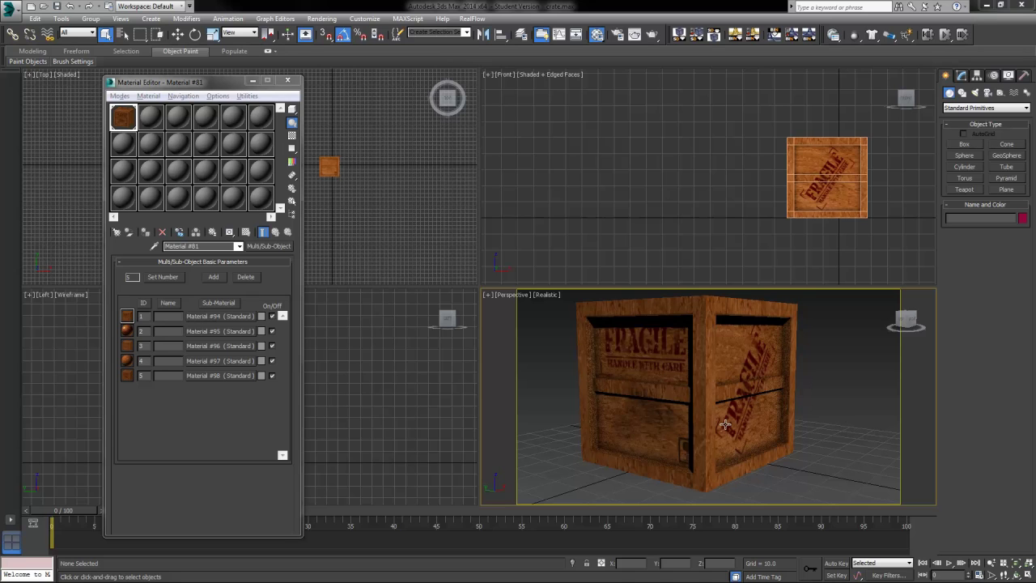
{"action": "middle_click_drag", "start_coordinate": [726, 425], "coordinate": [733, 425]}
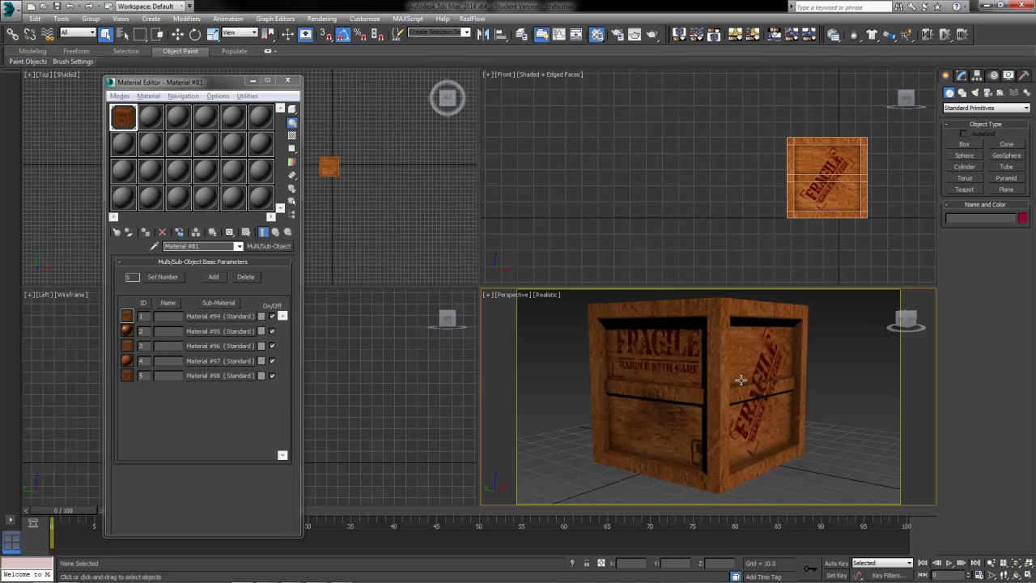
{"action": "middle_click_drag", "start_coordinate": [744, 402], "coordinate": [646, 451], "text": "alt"}
{"action": "scroll", "coordinate": [791, 423], "scroll_direction": "down", "scroll_amount": 4}
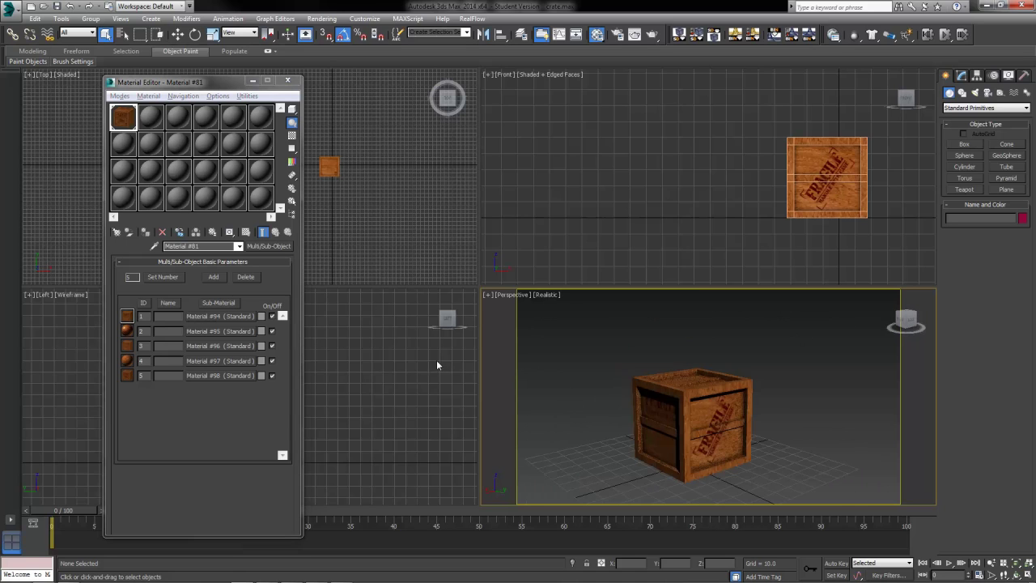
{"action": "middle_click_drag", "start_coordinate": [732, 440], "coordinate": [763, 432]}
{"action": "scroll", "coordinate": [741, 415], "scroll_direction": "up", "scroll_amount": 3}
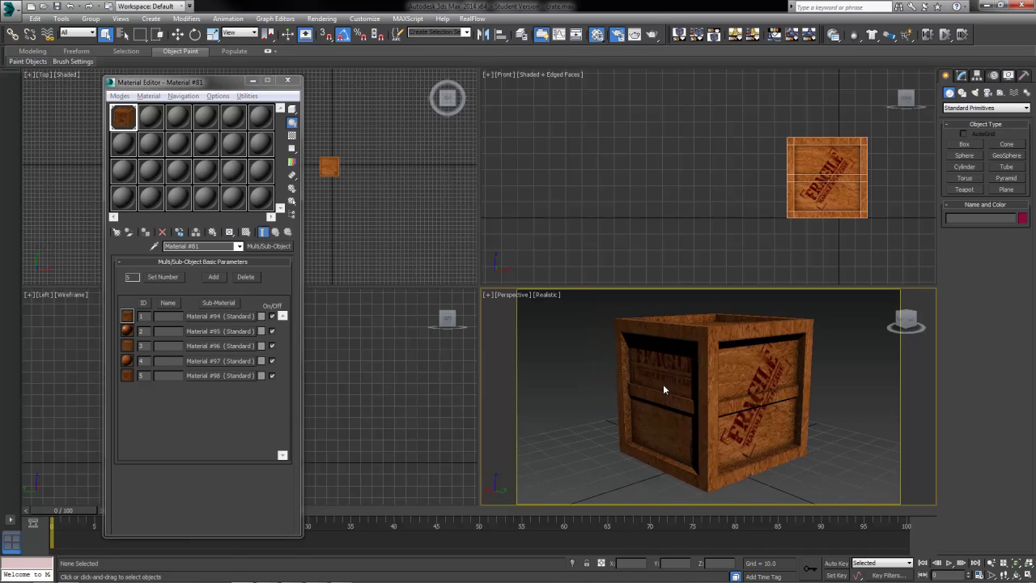
Load the first saved render preset to switch the renderer to NVIDIA mental ray, and close the render setup.
{"action": "key", "text": "F10"}
{"action": "left_click", "coordinate": [405, 435]}
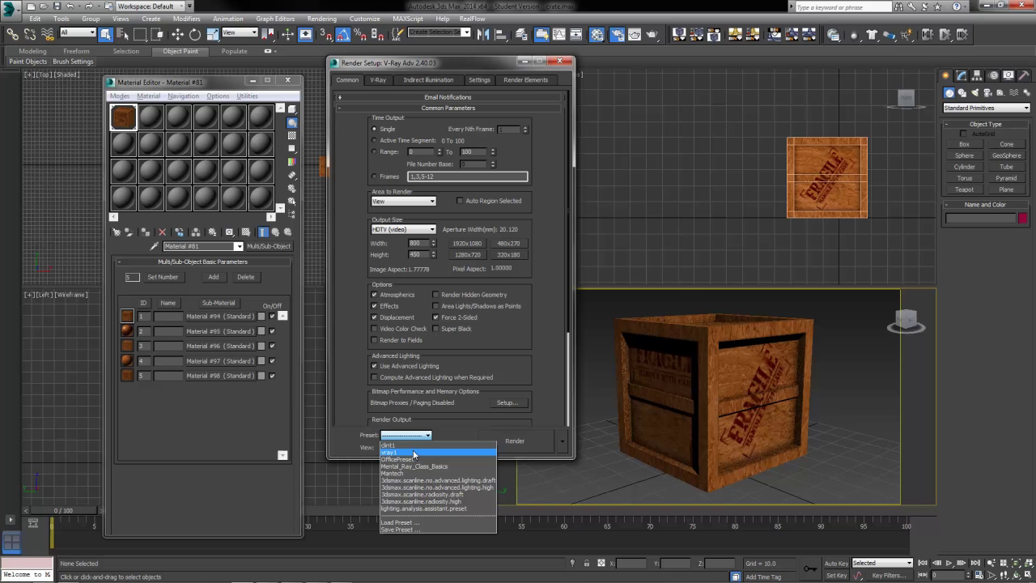
{"action": "left_click", "coordinate": [412, 446]}
{"action": "left_click", "coordinate": [597, 305]}
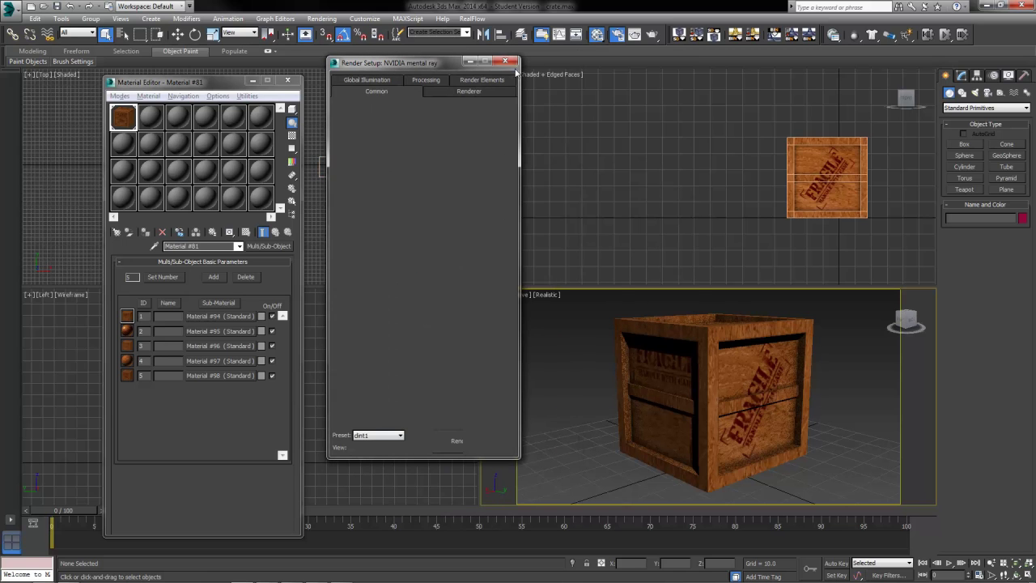
{"action": "left_click", "coordinate": [505, 62]}
{"action": "middle_click_drag", "start_coordinate": [728, 381], "coordinate": [754, 440], "text": "alt"}
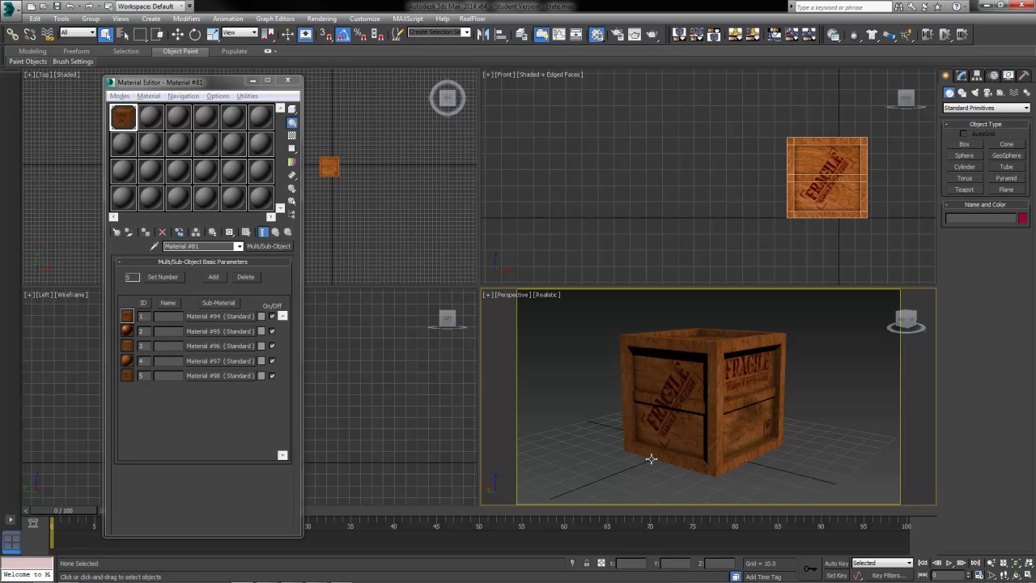
{"action": "scroll", "coordinate": [729, 477], "scroll_direction": "up", "scroll_amount": 5}
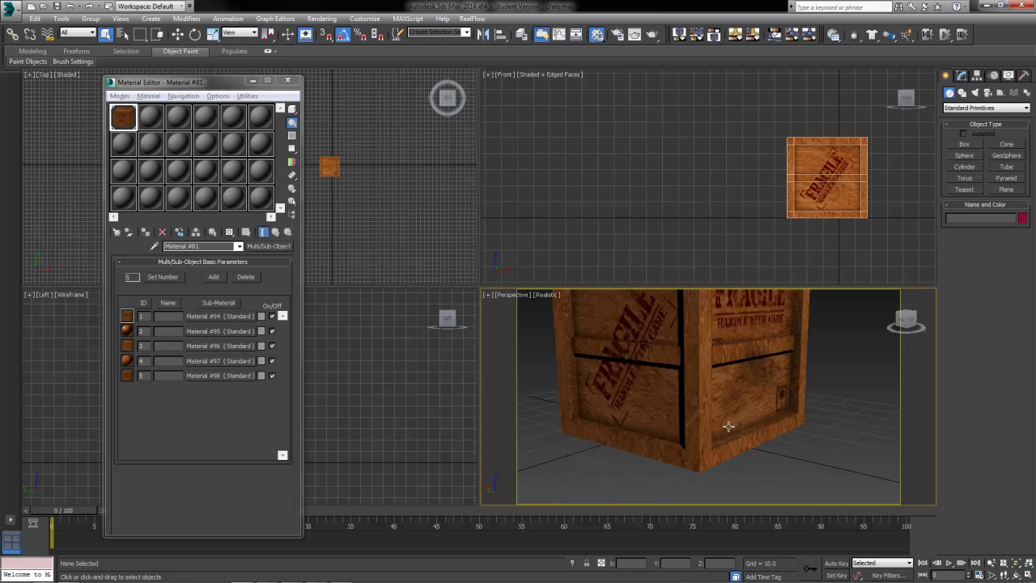
{"action": "scroll", "coordinate": [729, 426], "scroll_direction": "down", "scroll_amount": 5}
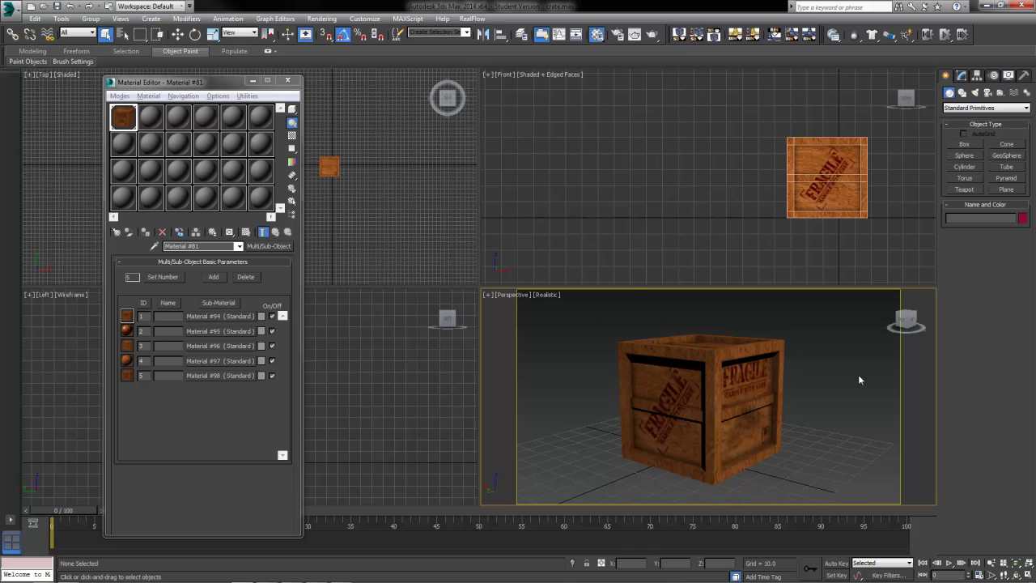
{"action": "middle_click_drag", "start_coordinate": [698, 441], "coordinate": [701, 432]}
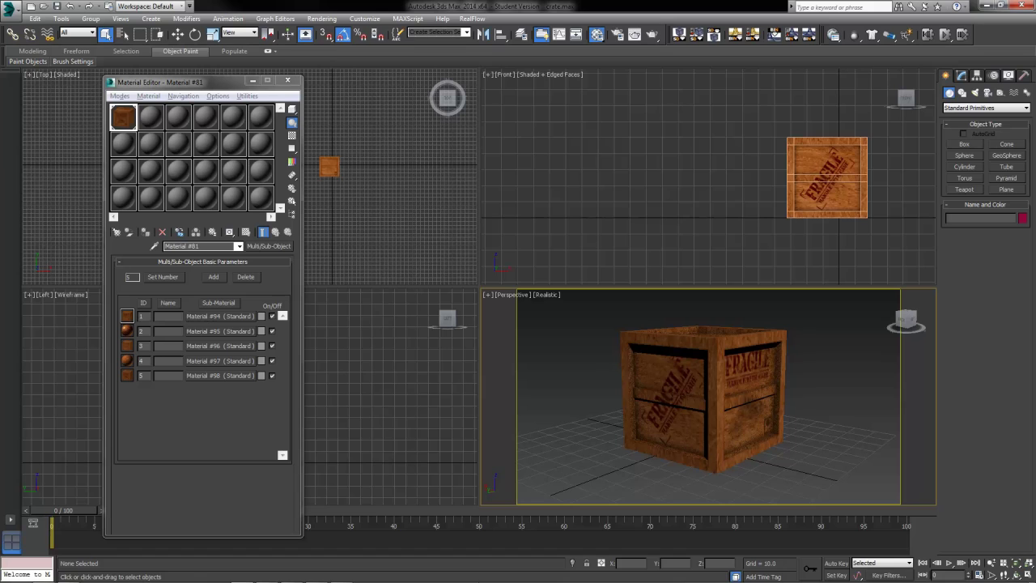
Select the crate and add an Unwrap UVW modifier above its UVW Map modifier.
{"action": "left_click", "coordinate": [825, 174]}
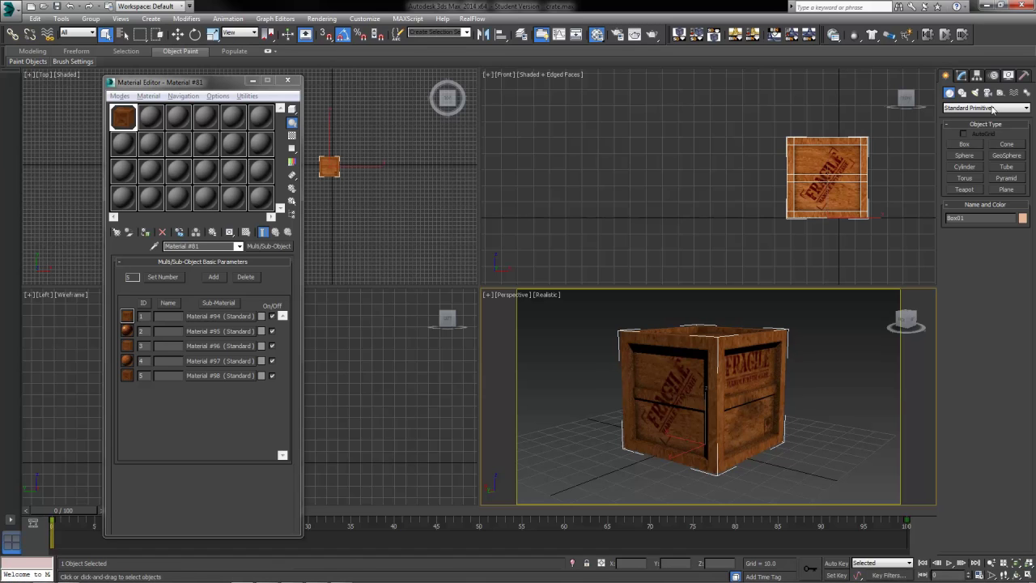
{"action": "left_click", "coordinate": [960, 76]}
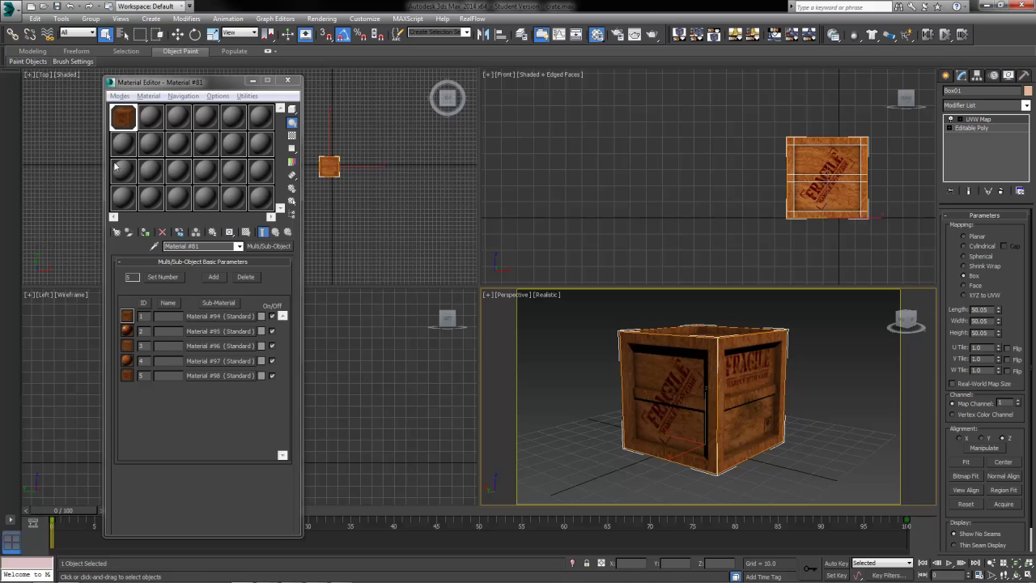
{"action": "left_click", "coordinate": [123, 115]}
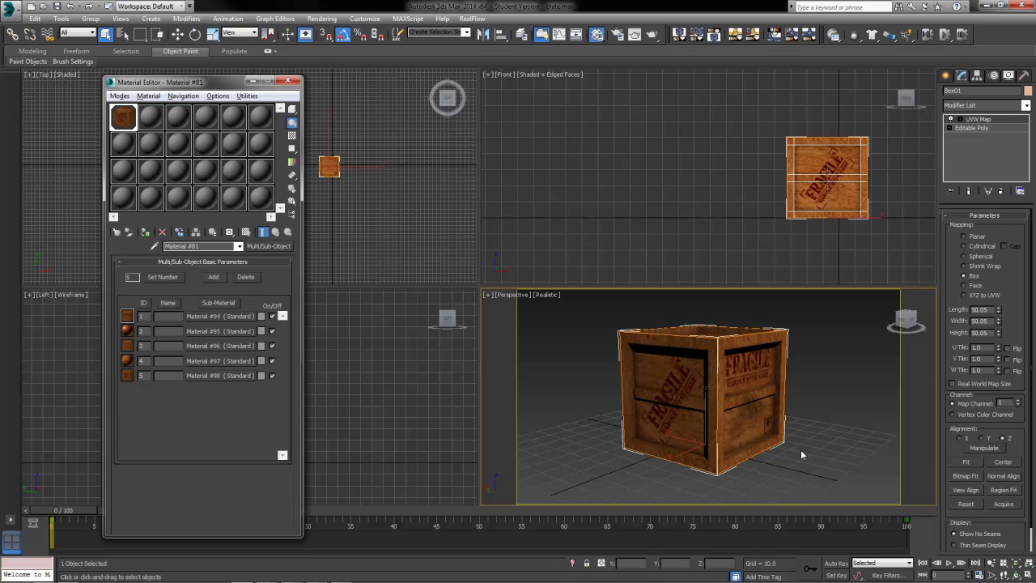
{"action": "mouse_move", "coordinate": [621, 574]}
{"action": "left_click", "coordinate": [1025, 107]}
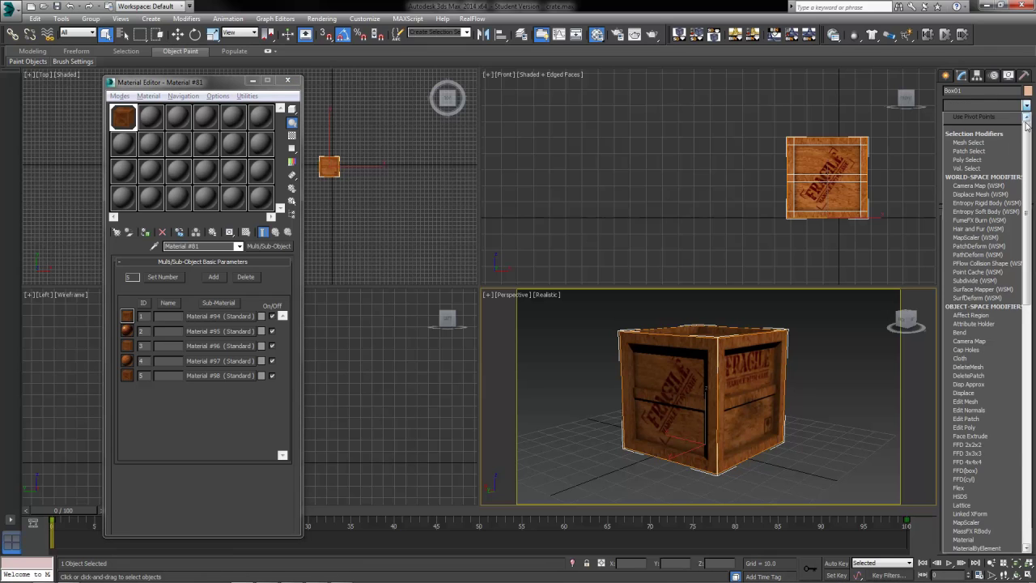
{"action": "scroll", "coordinate": [1030, 144], "scroll_direction": "down", "scroll_amount": 1}
{"action": "left_click_drag", "start_coordinate": [1030, 146], "coordinate": [1030, 374]}
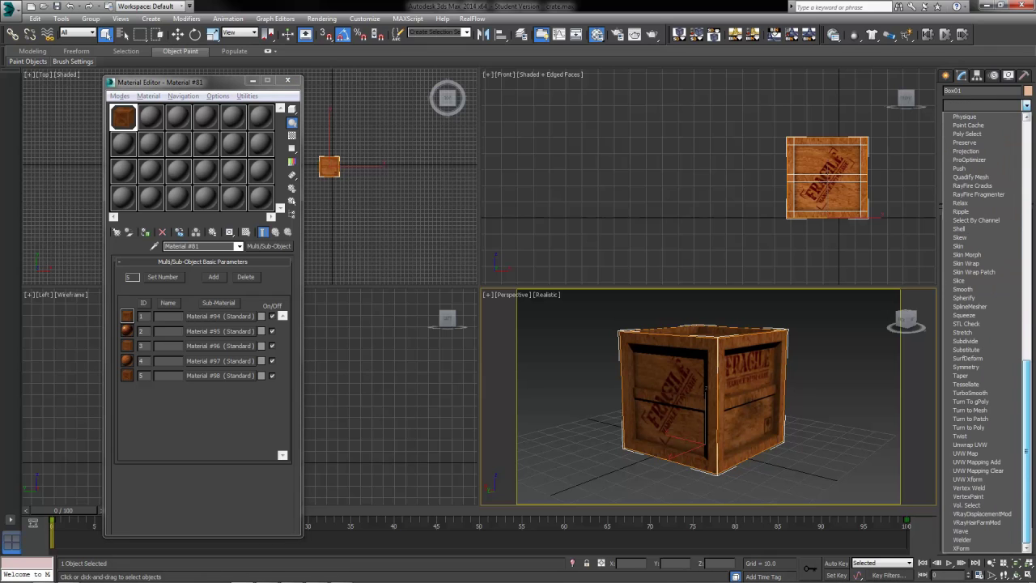
{"action": "left_click", "coordinate": [985, 445]}
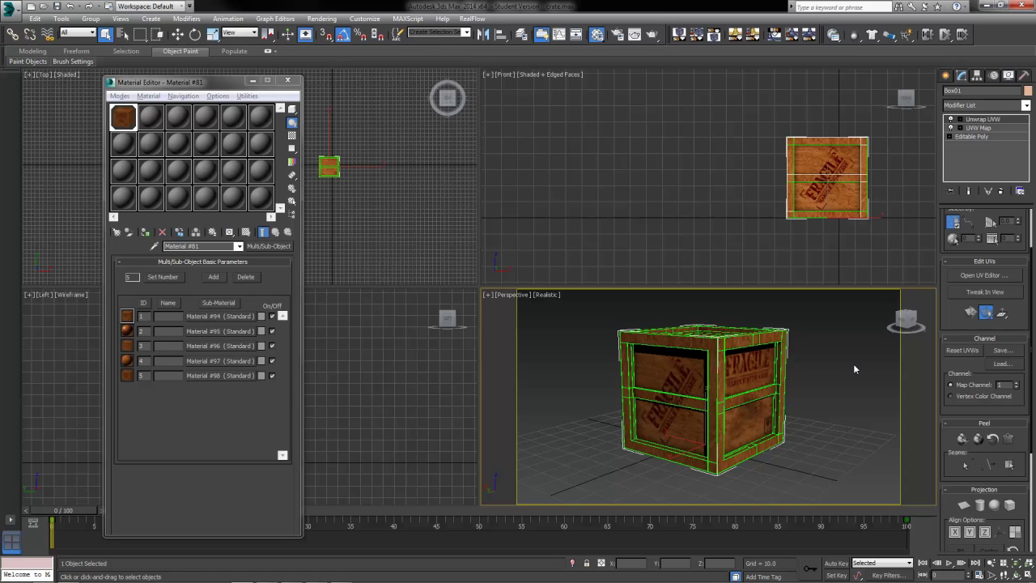
Check the map channel of the crate's UVW Map modifier, holding the scene first, and return to Unwrap UVW.
{"action": "left_click", "coordinate": [987, 130]}
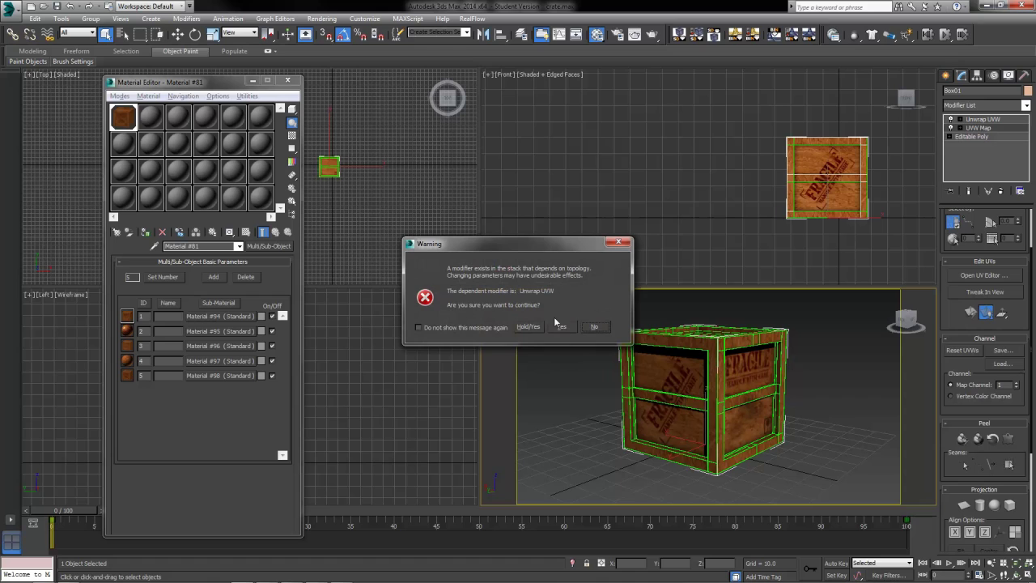
{"action": "left_click", "coordinate": [528, 327]}
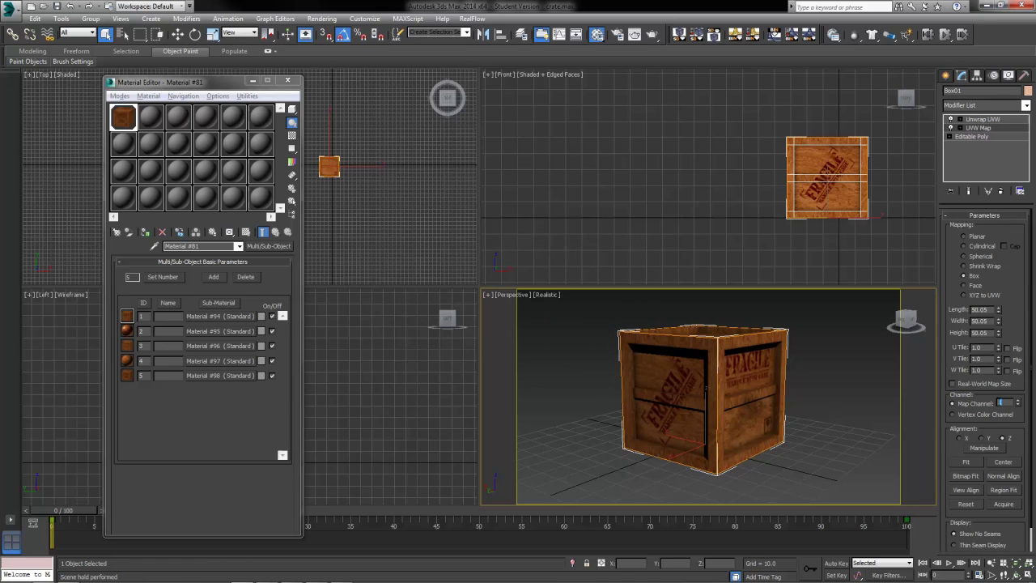
{"action": "left_click", "coordinate": [983, 119]}
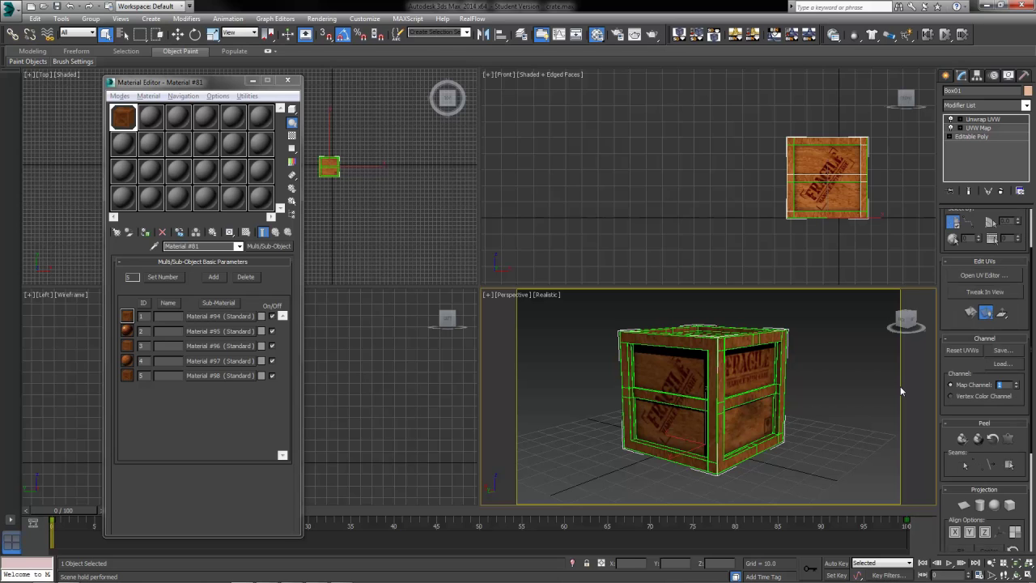
Set the Unwrap UVW map channel to 2 and move the existing UVs to that channel.
{"action": "key", "text": "Return"}
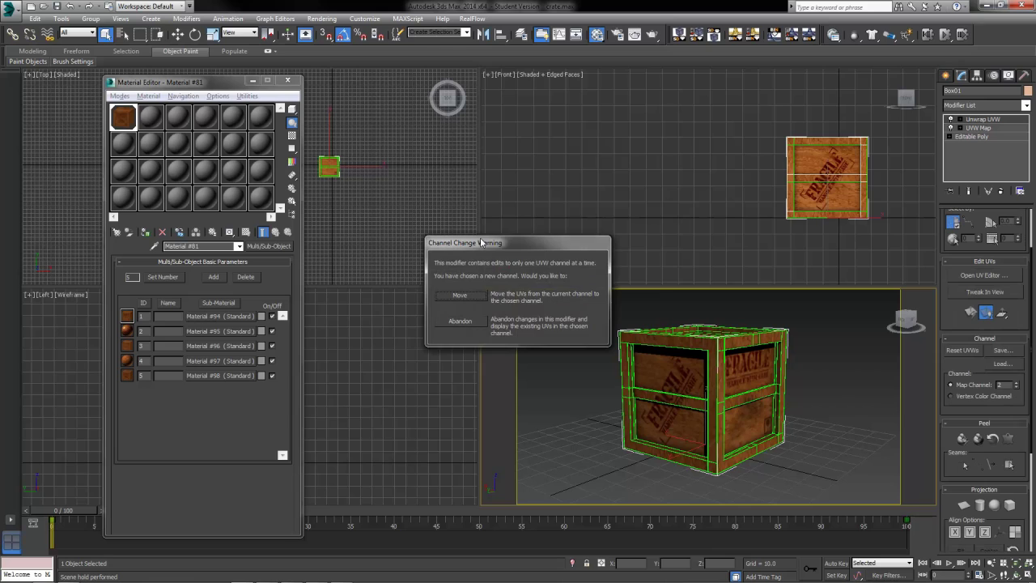
{"action": "left_click_drag", "start_coordinate": [481, 242], "coordinate": [507, 245]}
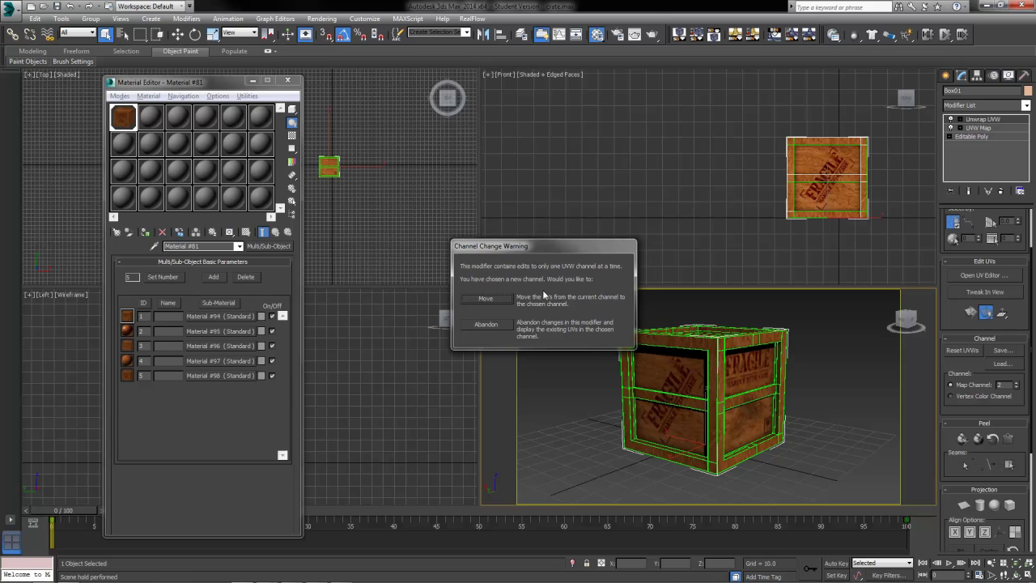
{"action": "left_click", "coordinate": [486, 299]}
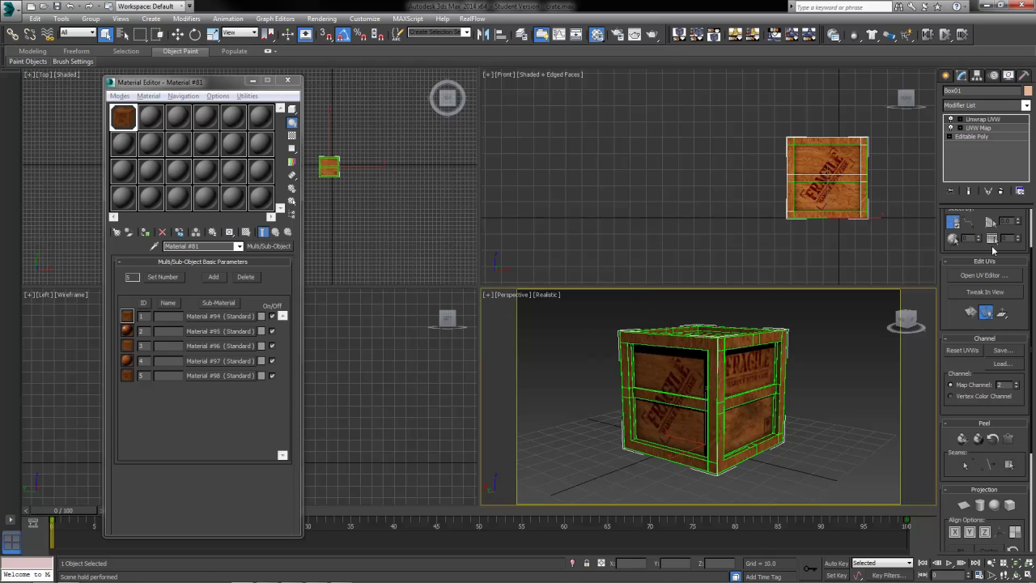
Open the crate's UVs in the UV editor and frame the whole layout.
{"action": "left_click", "coordinate": [980, 276]}
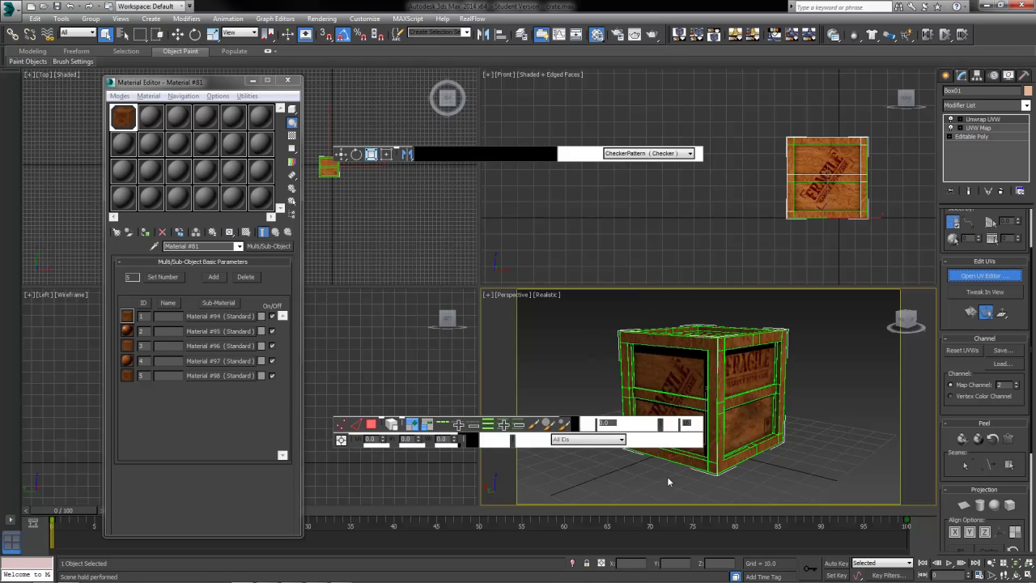
{"action": "scroll", "coordinate": [149, 348], "scroll_direction": "down", "scroll_amount": 4}
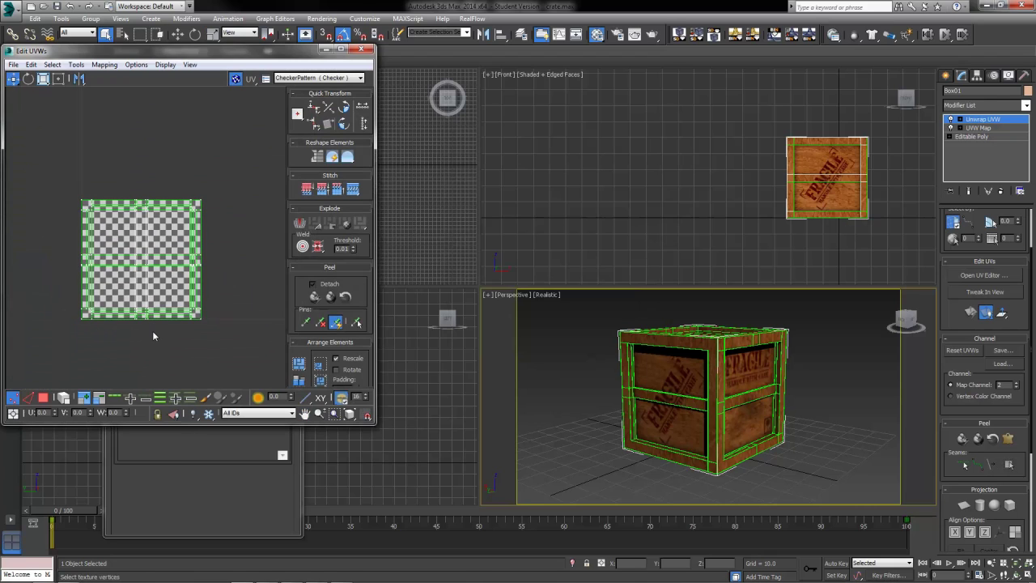
{"action": "scroll", "coordinate": [153, 331], "scroll_direction": "up", "scroll_amount": 3}
{"action": "middle_click_drag", "start_coordinate": [162, 254], "coordinate": [165, 282]}
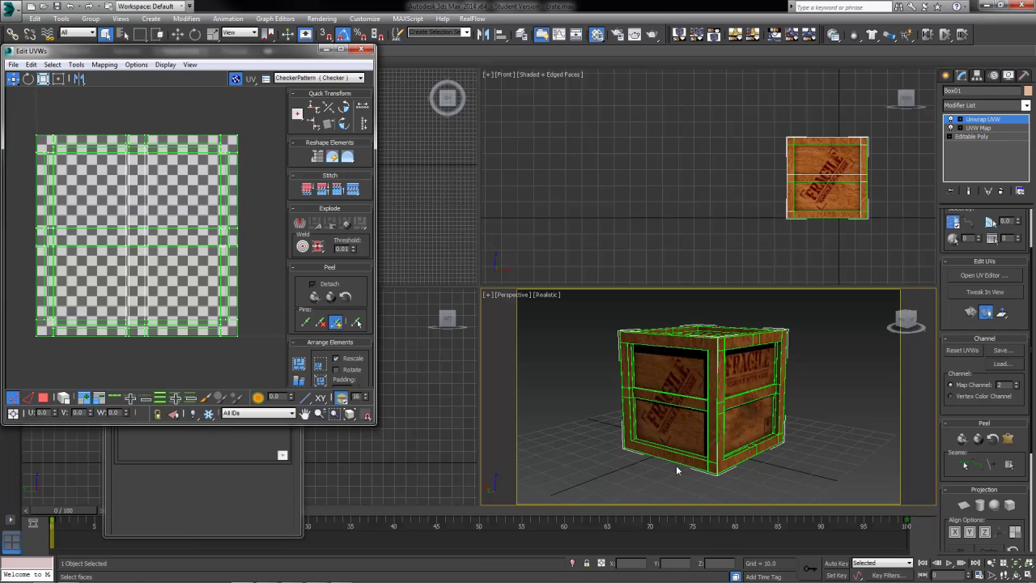
Switch the UV editor to polygon selection and select all of the crate's UV faces.
{"action": "left_click", "coordinate": [44, 399]}
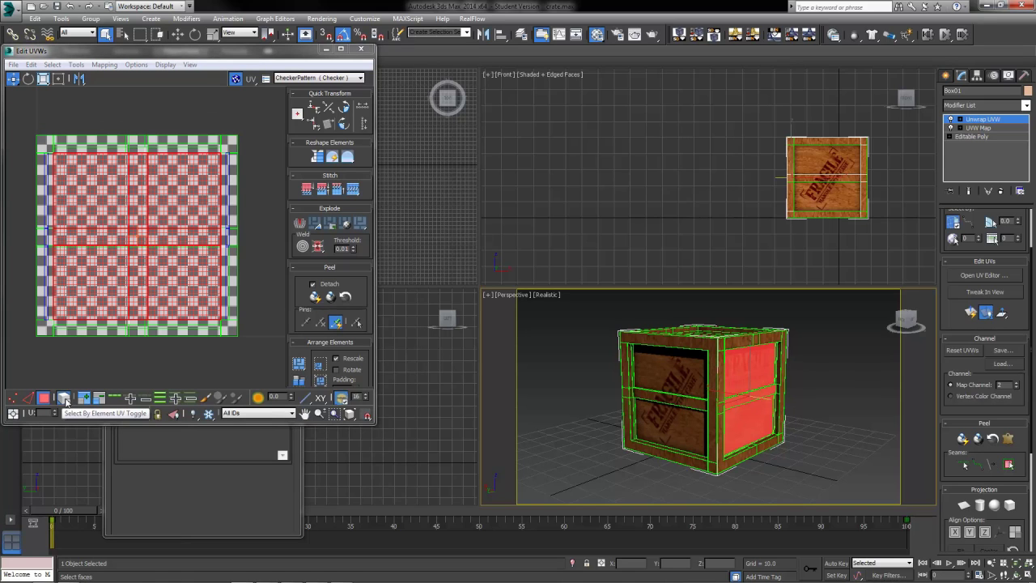
{"action": "left_click", "coordinate": [714, 386]}
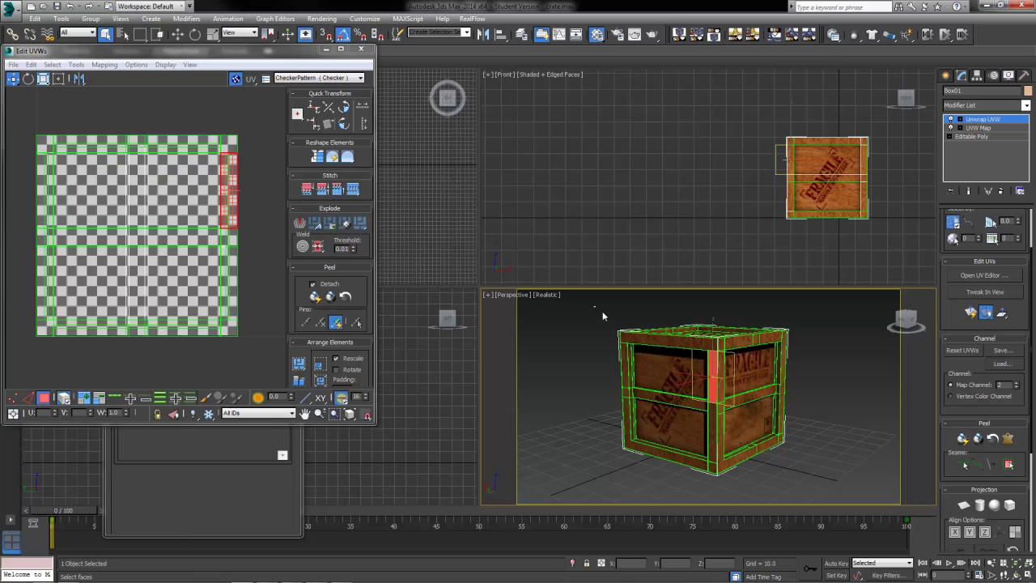
{"action": "left_click_drag", "start_coordinate": [602, 315], "coordinate": [845, 535]}
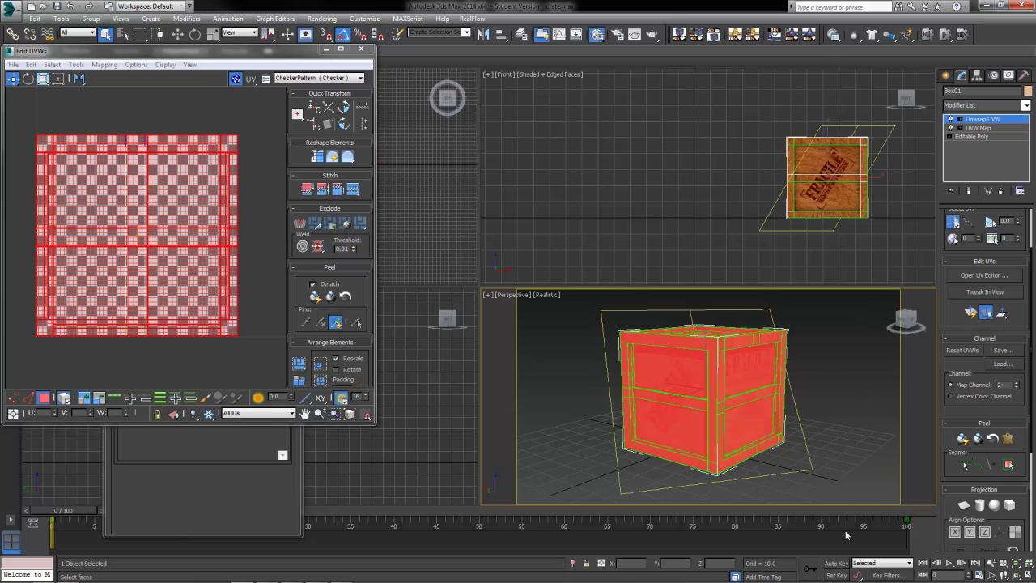
{"action": "left_click", "coordinate": [33, 132]}
{"action": "left_click_drag", "start_coordinate": [24, 118], "coordinate": [294, 357]}
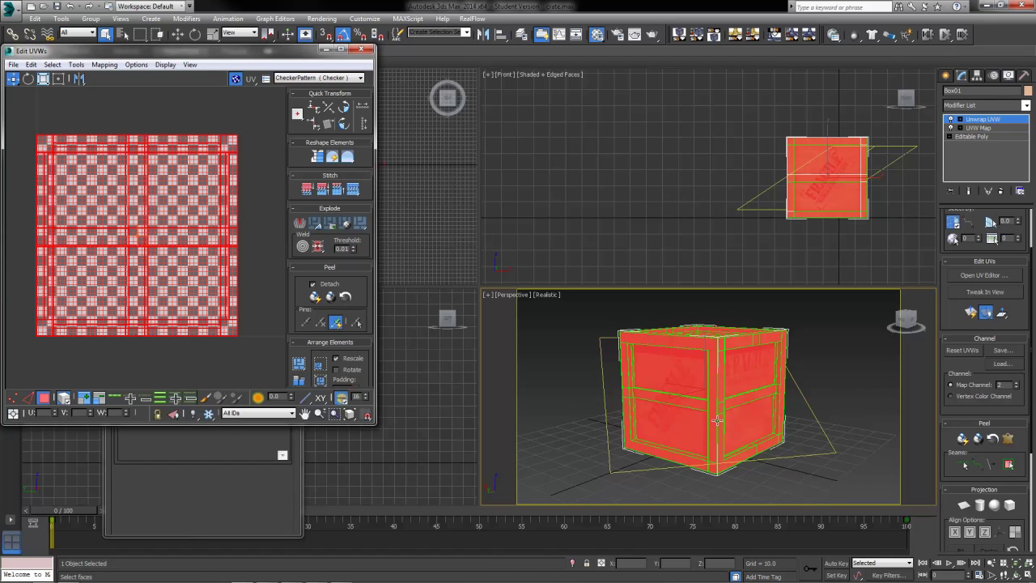
Turn off Ignore Backfacing and reselect every face of the crate in the Perspective view.
{"action": "middle_click_drag", "start_coordinate": [784, 458], "coordinate": [685, 432], "text": "alt"}
{"action": "scroll", "coordinate": [955, 253], "scroll_direction": "up", "scroll_amount": 3}
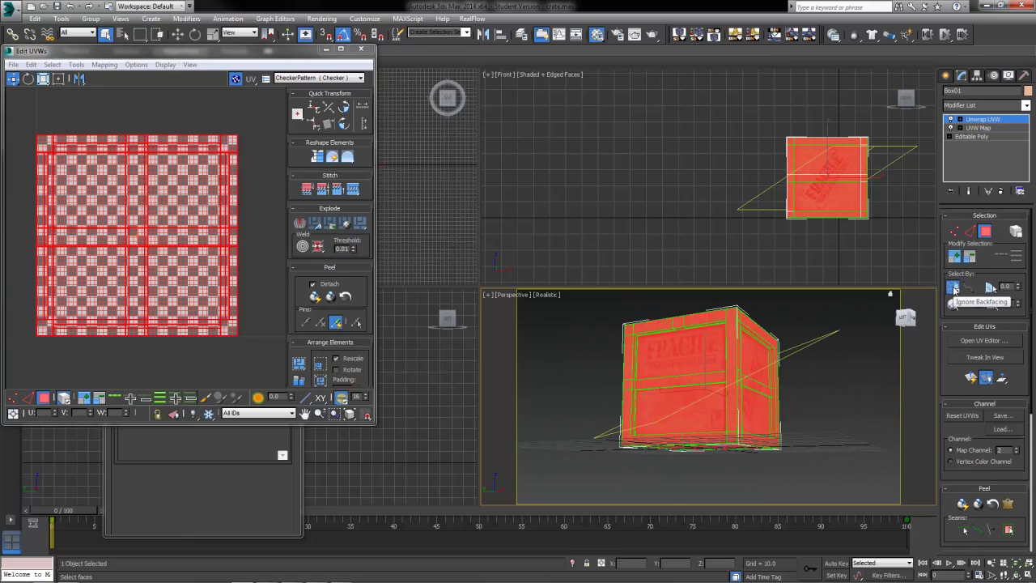
{"action": "left_click_drag", "start_coordinate": [599, 299], "coordinate": [852, 525]}
{"action": "middle_click_drag", "start_coordinate": [810, 477], "coordinate": [698, 447], "text": "alt"}
{"action": "left_click", "coordinate": [791, 468]}
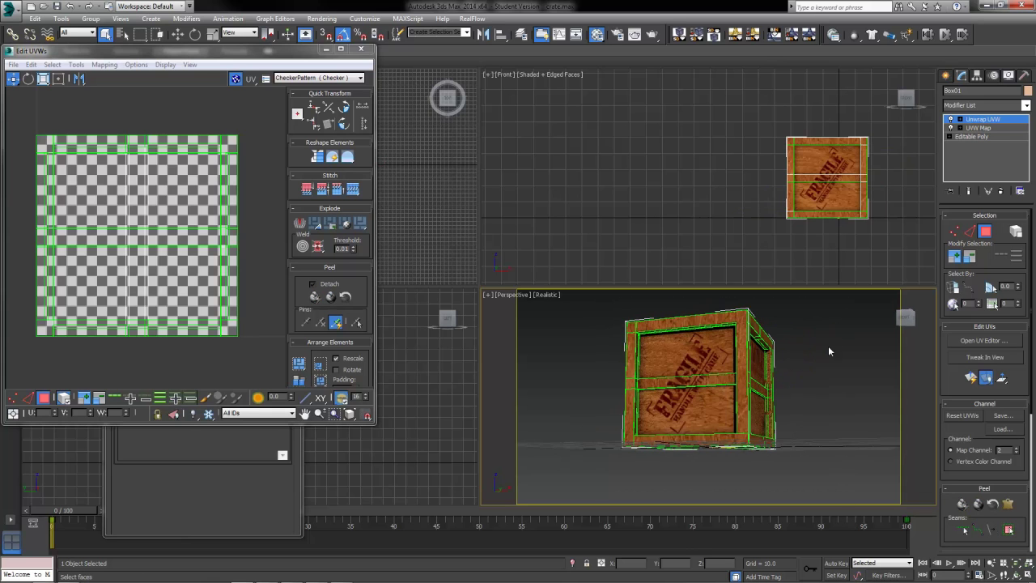
{"action": "left_click_drag", "start_coordinate": [830, 306], "coordinate": [760, 363]}
{"action": "left_click_drag", "start_coordinate": [586, 497], "coordinate": [585, 495]}
{"action": "middle_click_drag", "start_coordinate": [585, 495], "coordinate": [673, 462], "text": "alt"}
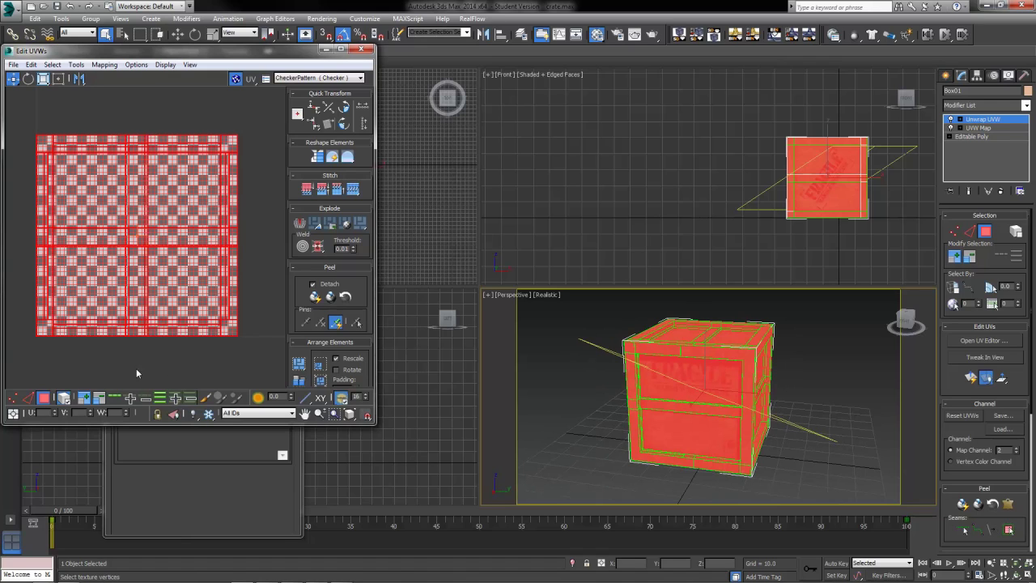
Apply Flatten Mapping to the selected faces with polygon angle 45.0 and spacing 0.02, and clear the selection.
{"action": "left_click", "coordinate": [104, 65]}
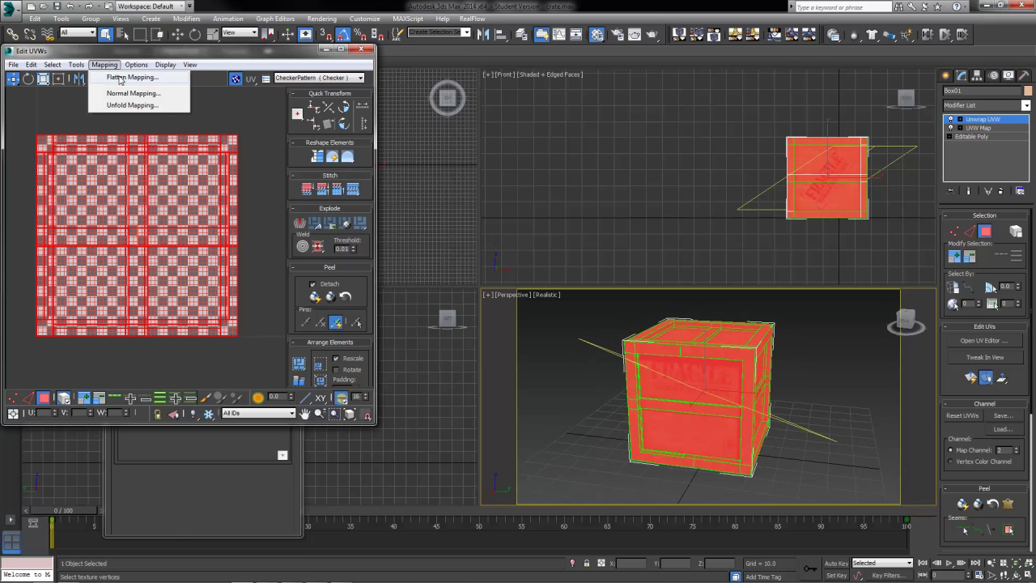
{"action": "left_click", "coordinate": [119, 77]}
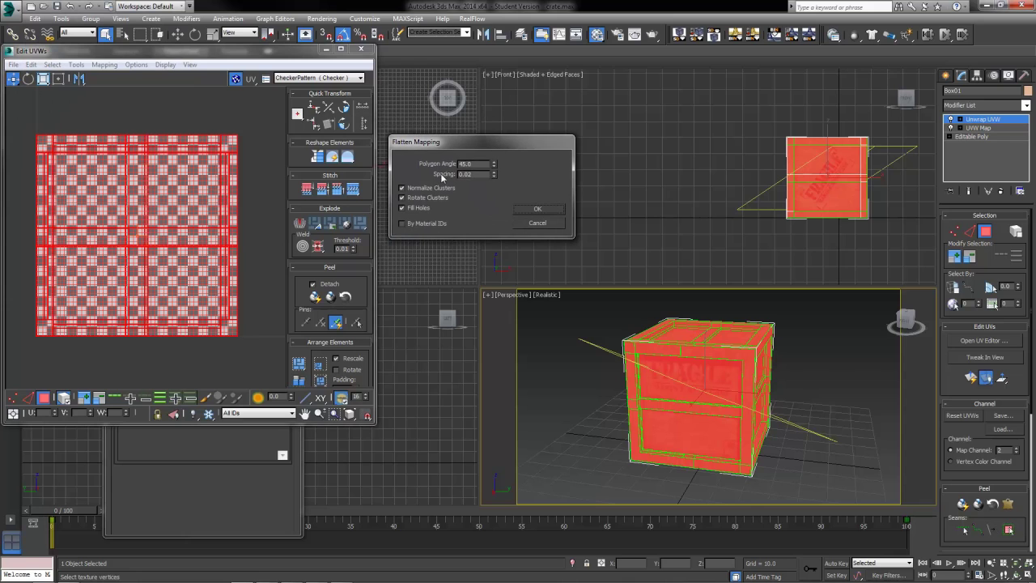
{"action": "left_click", "coordinate": [536, 210]}
{"action": "left_click", "coordinate": [156, 365]}
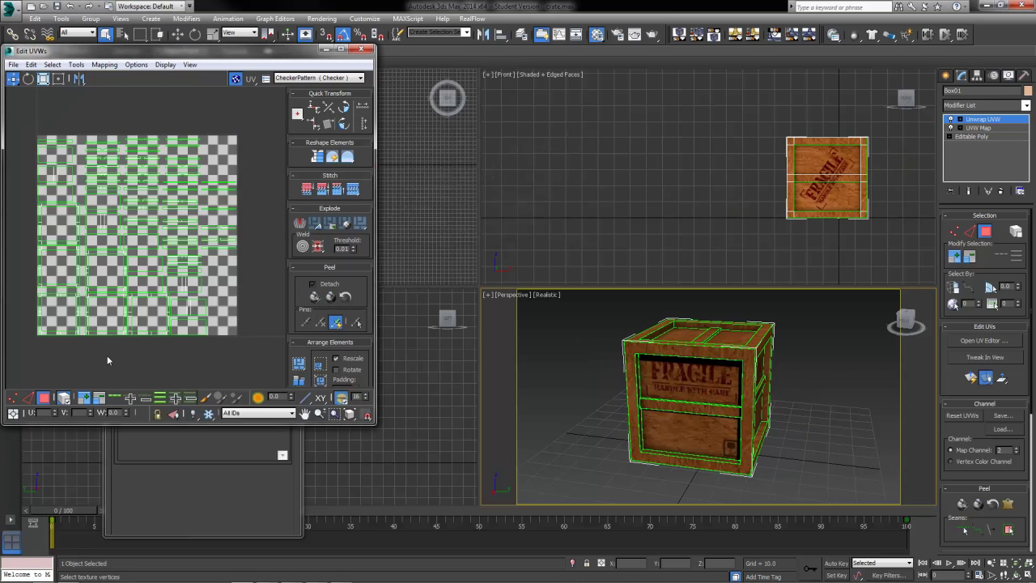
Select all the flattened UV clusters in the UV editor.
{"action": "scroll", "coordinate": [108, 356], "scroll_direction": "up", "scroll_amount": 1}
{"action": "scroll", "coordinate": [83, 248], "scroll_direction": "down", "scroll_amount": 1}
{"action": "left_click_drag", "start_coordinate": [17, 103], "coordinate": [262, 320]}
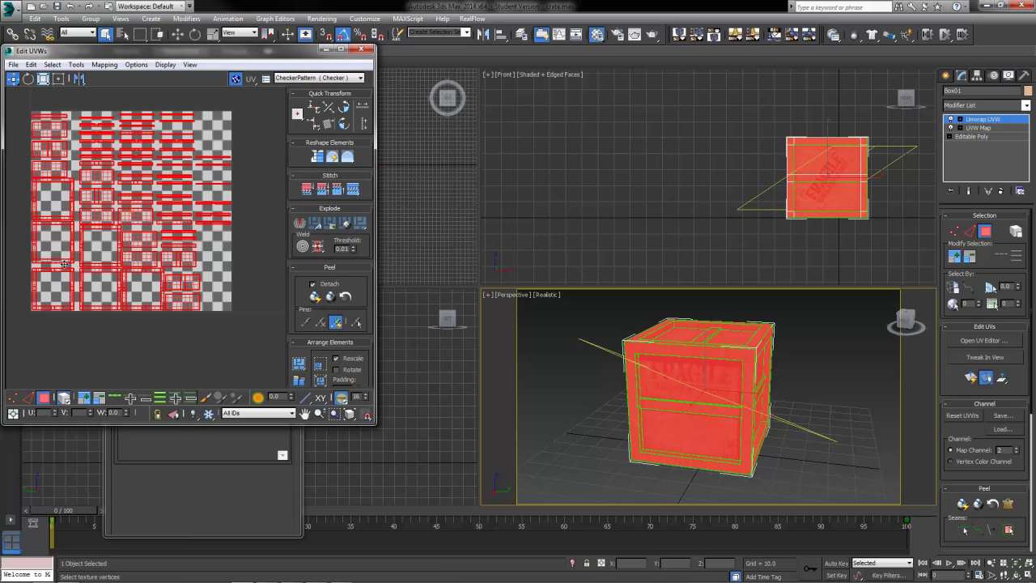
Clear the UV selection, close the UV editor and leave the crate's polygon selection level.
{"action": "left_click", "coordinate": [172, 311]}
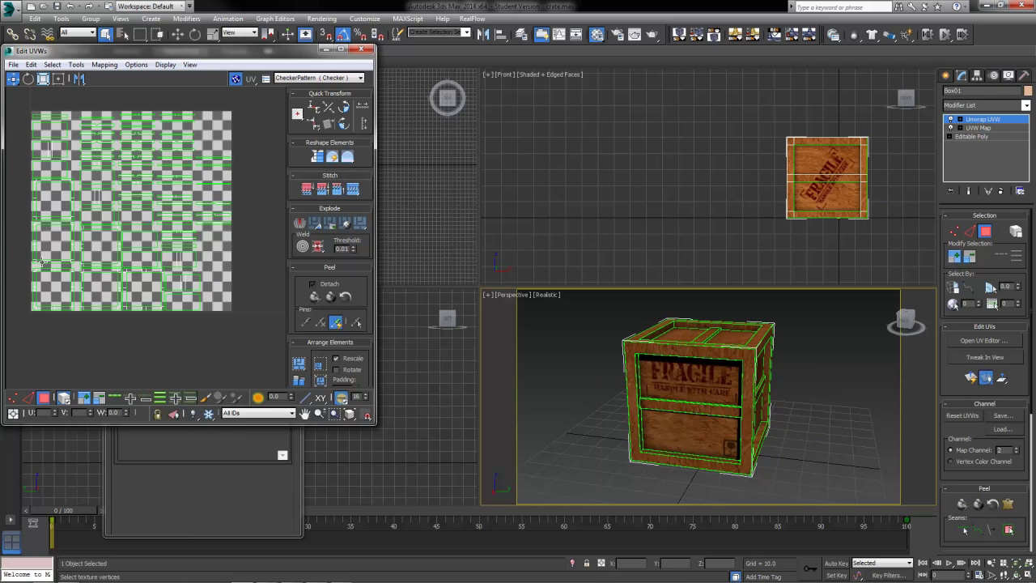
{"action": "left_click", "coordinate": [367, 49]}
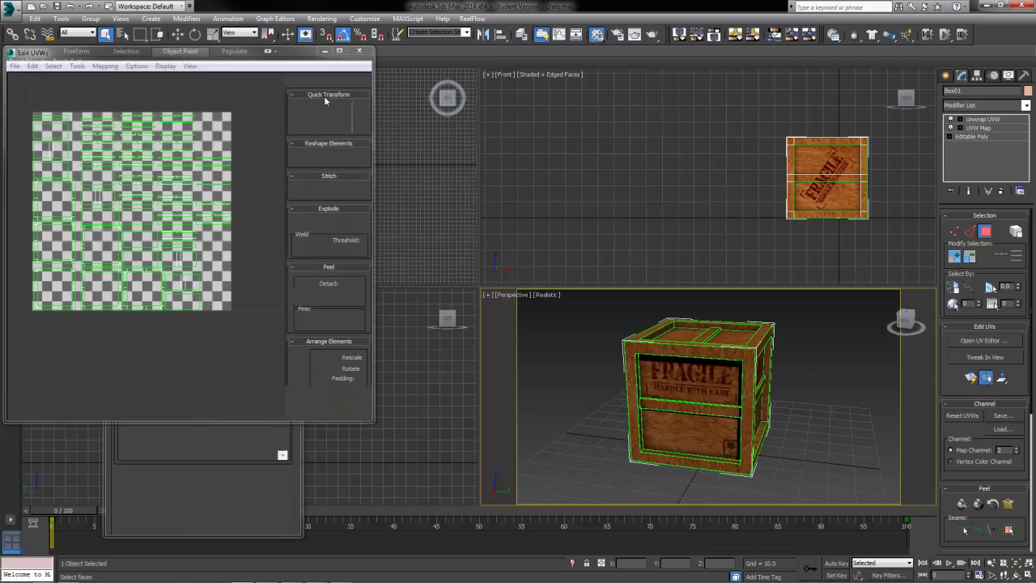
{"action": "left_click", "coordinate": [986, 232]}
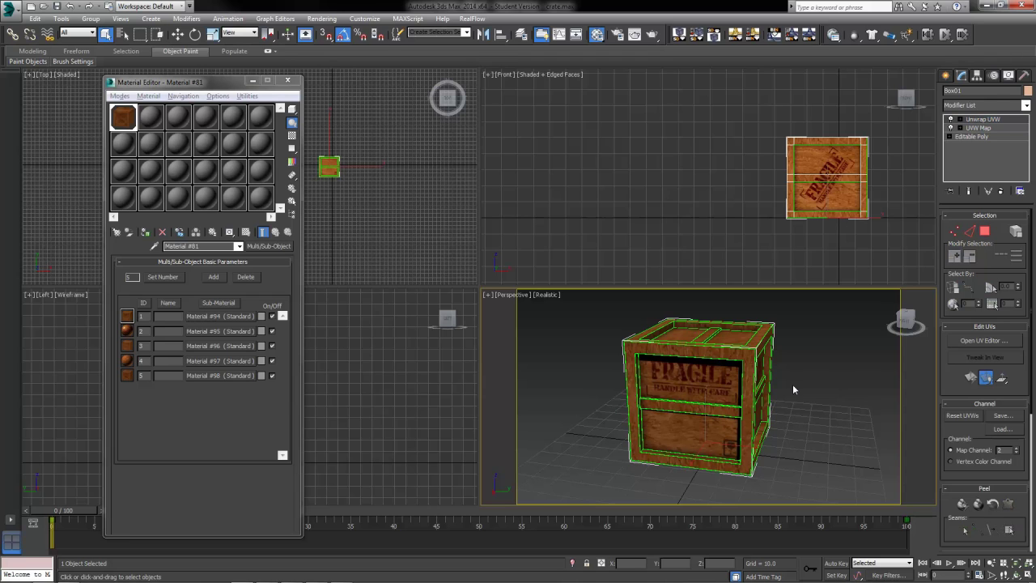
Examine the textured sides of the crate from several angles in the Perspective view, with the crate selected.
{"action": "left_click", "coordinate": [815, 384]}
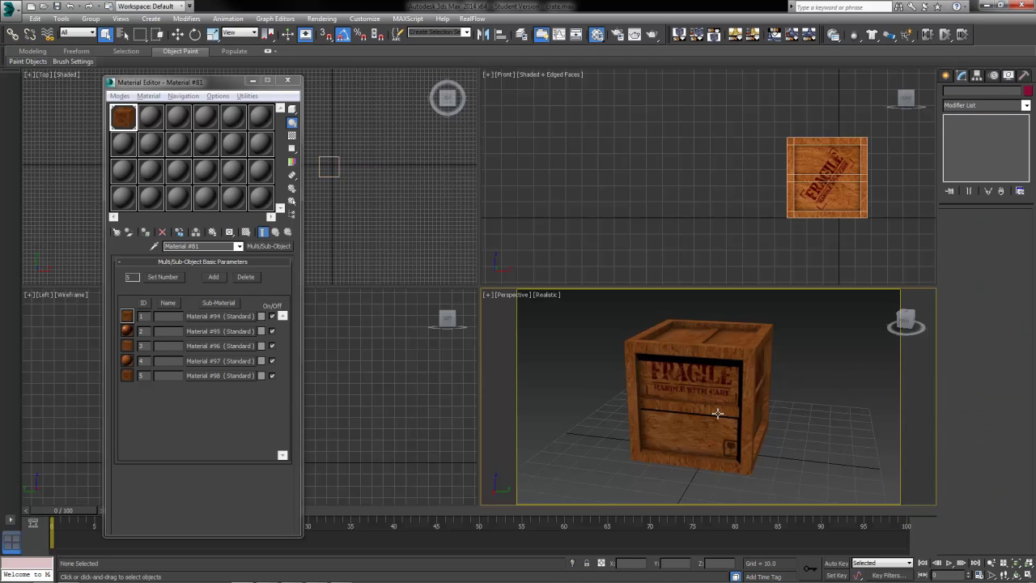
{"action": "mouse_move", "coordinate": [721, 417]}
{"action": "middle_mouse_down", "text": "alt"}
{"action": "mouse_move", "coordinate": [778, 398]}
{"action": "mouse_move", "coordinate": [821, 400]}
{"action": "mouse_move", "coordinate": [724, 412]}
{"action": "middle_mouse_up", "text": "alt"}
{"action": "left_click", "coordinate": [725, 409]}
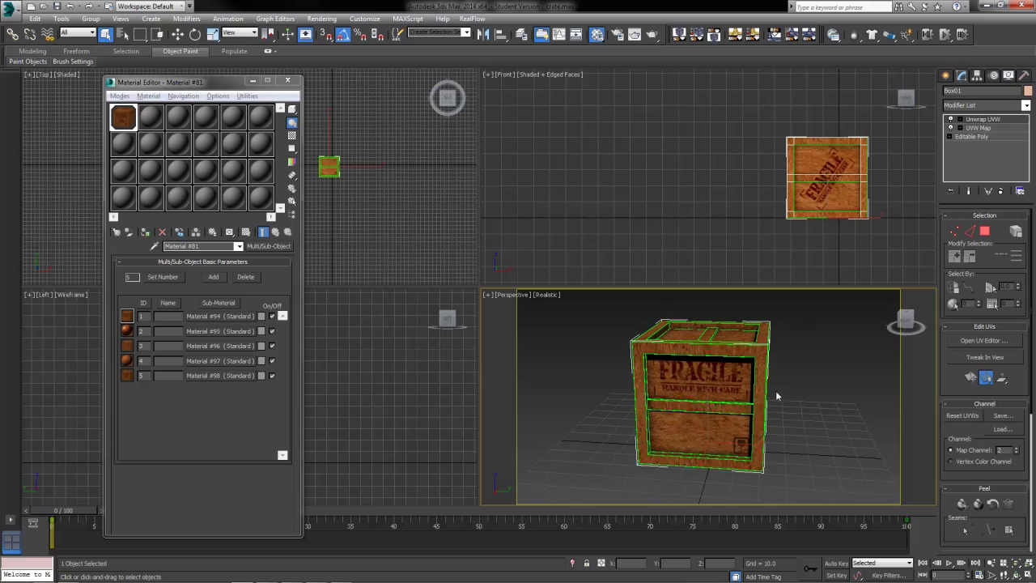
{"action": "middle_click_drag", "start_coordinate": [864, 331], "coordinate": [778, 416], "text": "alt"}
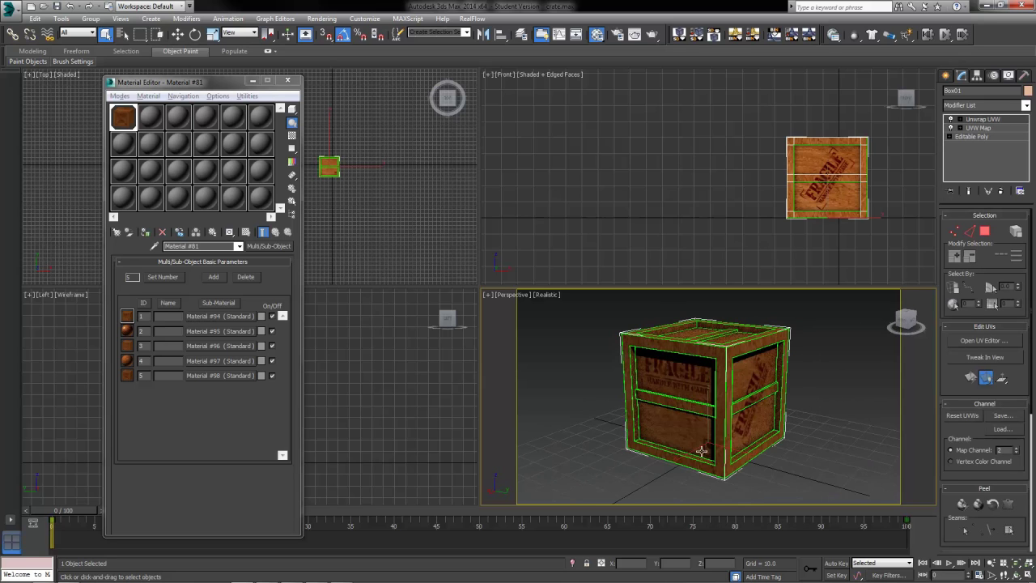
{"action": "middle_click_drag", "start_coordinate": [702, 451], "coordinate": [852, 464], "text": "alt"}
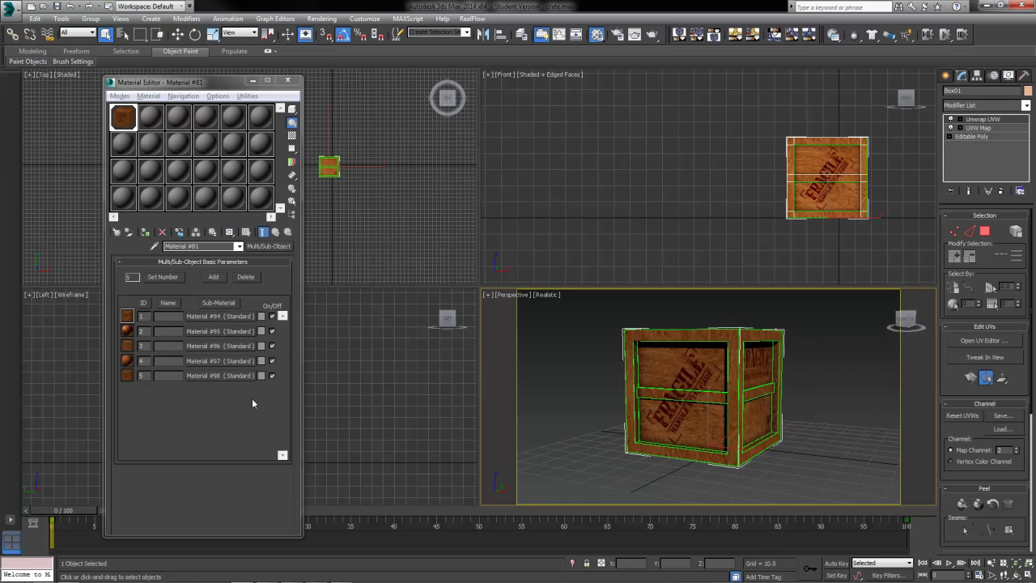
{"action": "key", "text": "shift+z"}
{"action": "key", "text": "shift+z"}
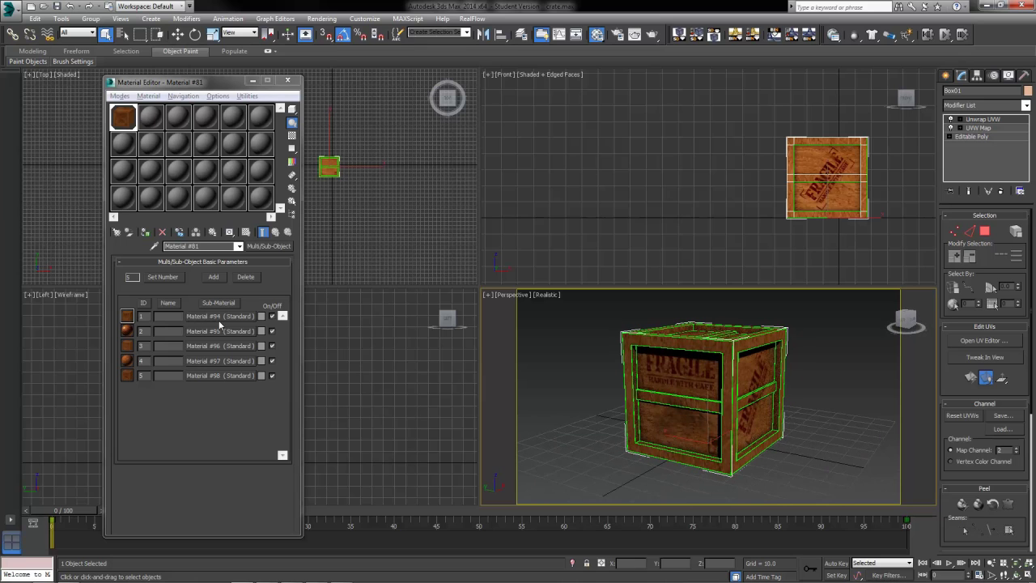
Review the maps assigned to the first sub-material, Material #94, and return to the Multi/Sub-Object parent material.
{"action": "left_click", "coordinate": [217, 317]}
{"action": "scroll", "coordinate": [295, 404], "scroll_direction": "down", "scroll_amount": 5}
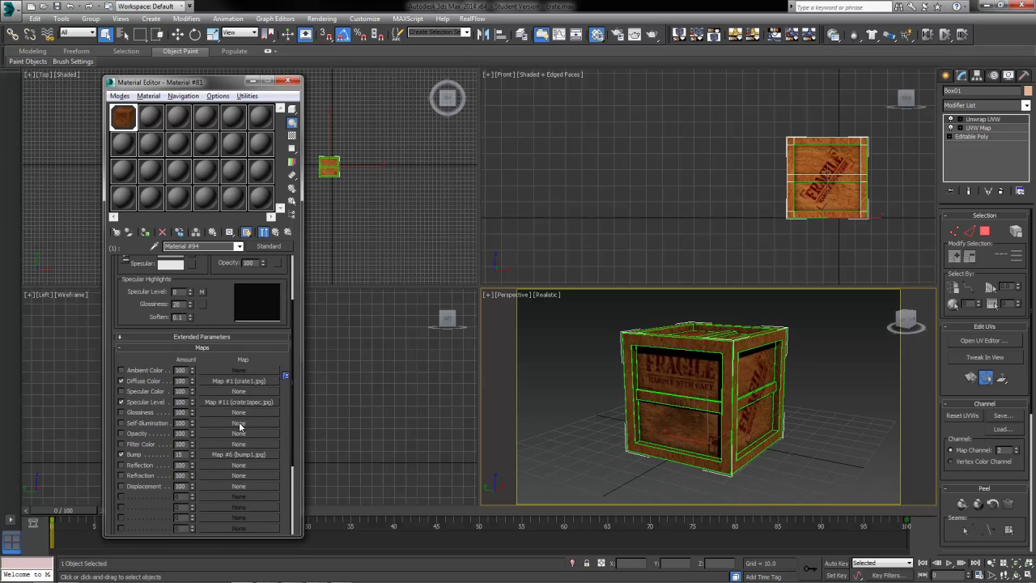
{"action": "left_click", "coordinate": [266, 232]}
{"action": "middle_click_drag", "start_coordinate": [545, 413], "coordinate": [712, 397], "text": "alt"}
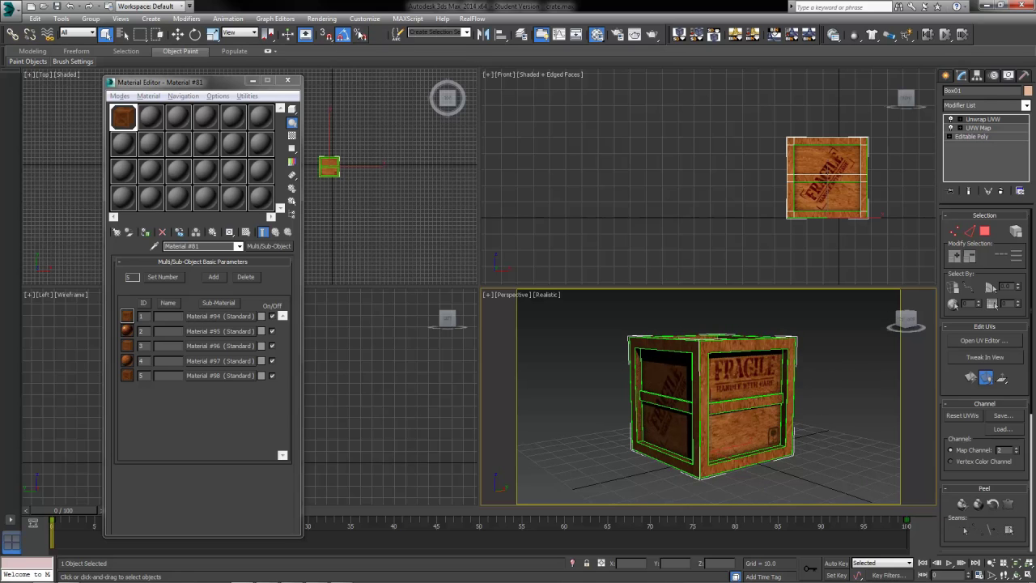
Open the Render To Texture dialog and enlarge it so that more of its settings are in view.
{"action": "left_click", "coordinate": [329, 19]}
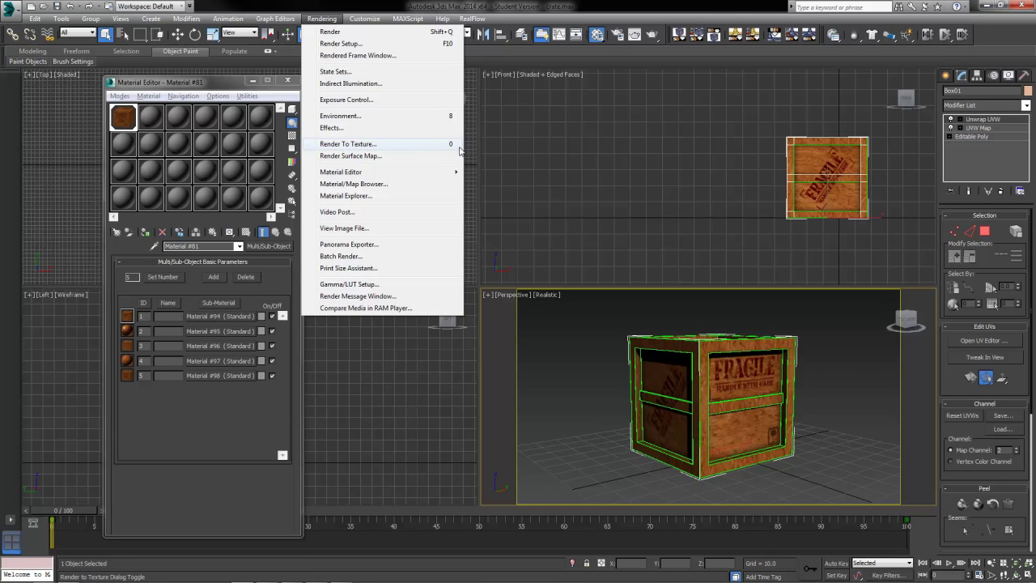
{"action": "left_click", "coordinate": [583, 420]}
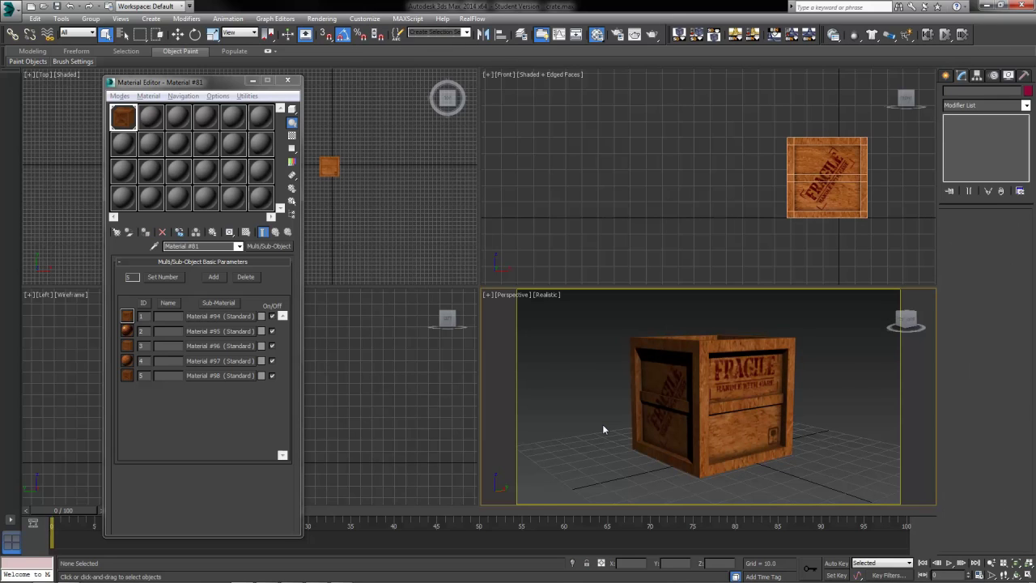
{"action": "key", "text": "0"}
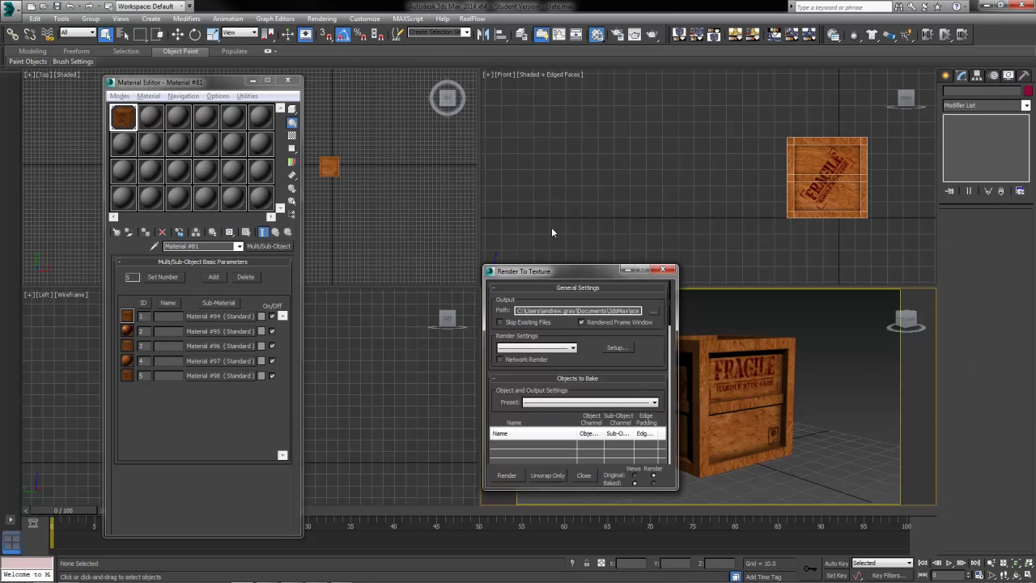
{"action": "left_click_drag", "start_coordinate": [563, 272], "coordinate": [469, 75]}
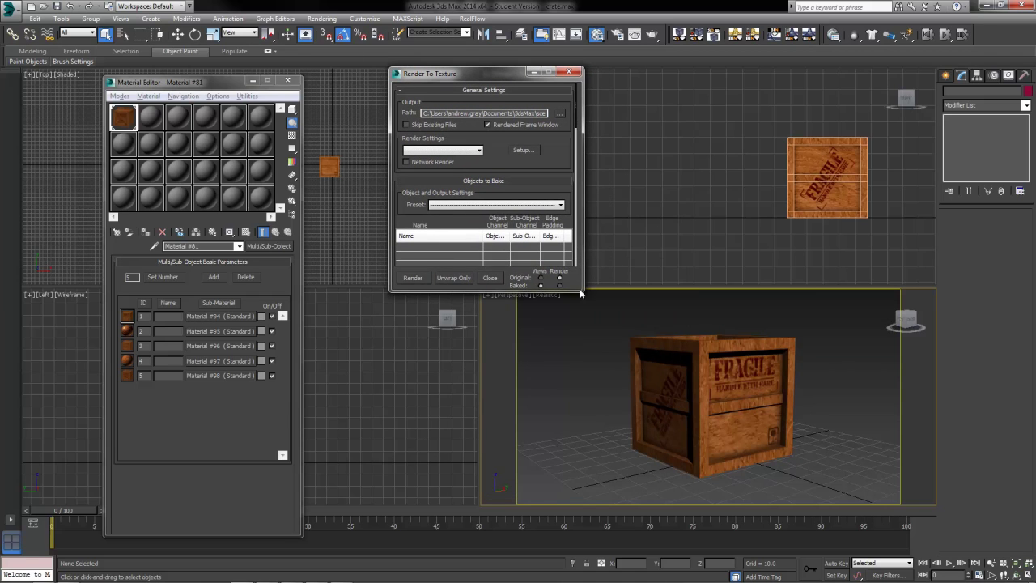
{"action": "left_click_drag", "start_coordinate": [579, 288], "coordinate": [580, 505]}
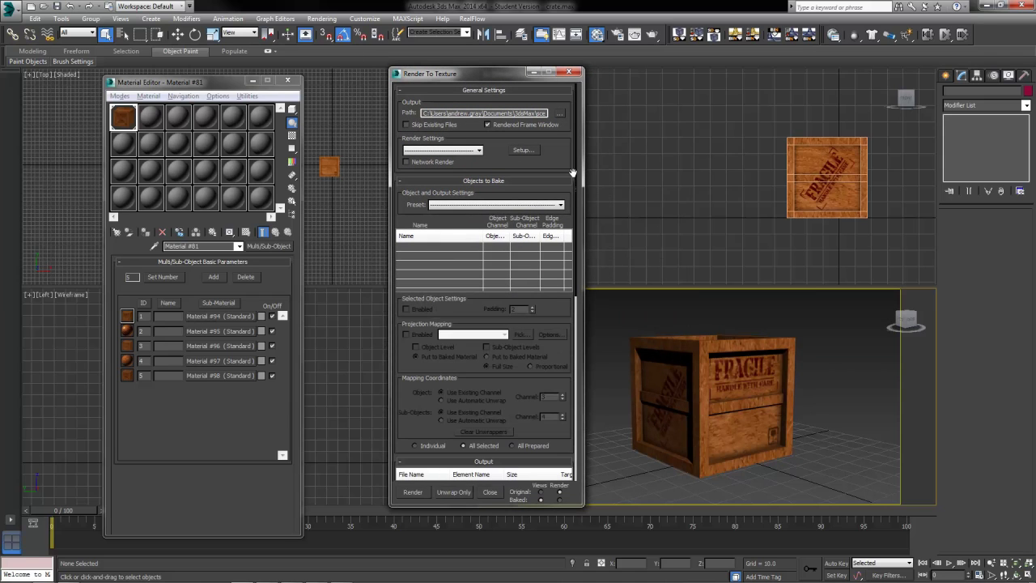
{"action": "left_click_drag", "start_coordinate": [573, 173], "coordinate": [574, 428]}
{"action": "left_click_drag", "start_coordinate": [565, 325], "coordinate": [565, 416]}
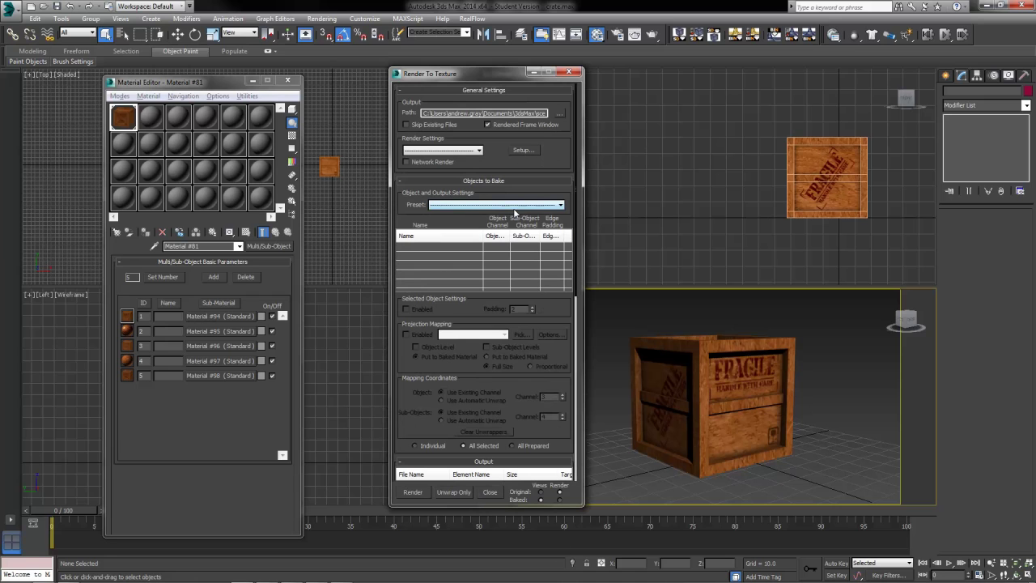
Select the crate as the object to bake and set its edge padding to 4.
{"action": "left_click", "coordinate": [673, 370]}
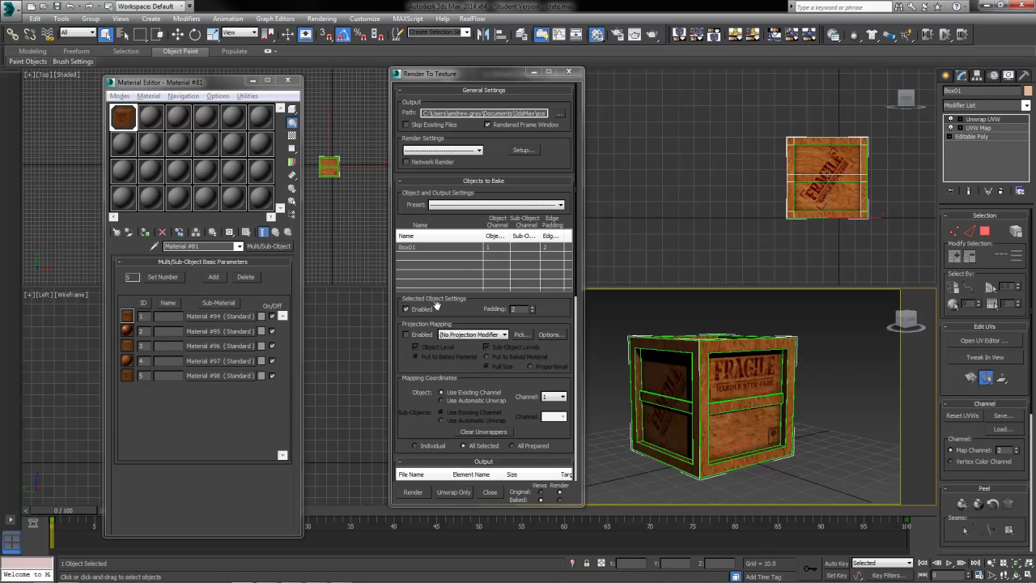
{"action": "left_click", "coordinate": [406, 309]}
{"action": "left_click", "coordinate": [522, 309]}
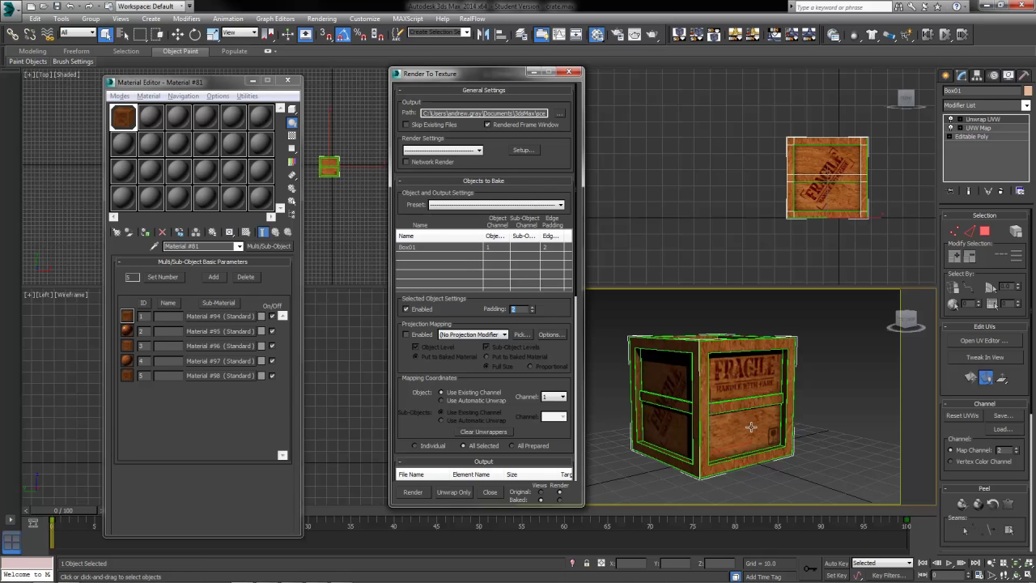
{"action": "double_click", "coordinate": [532, 307]}
{"action": "double_click", "coordinate": [515, 308]}
Set the object's mapping coordinates to use existing channel 2 for the bake.
{"action": "left_click_drag", "start_coordinate": [568, 322], "coordinate": [575, 137]}
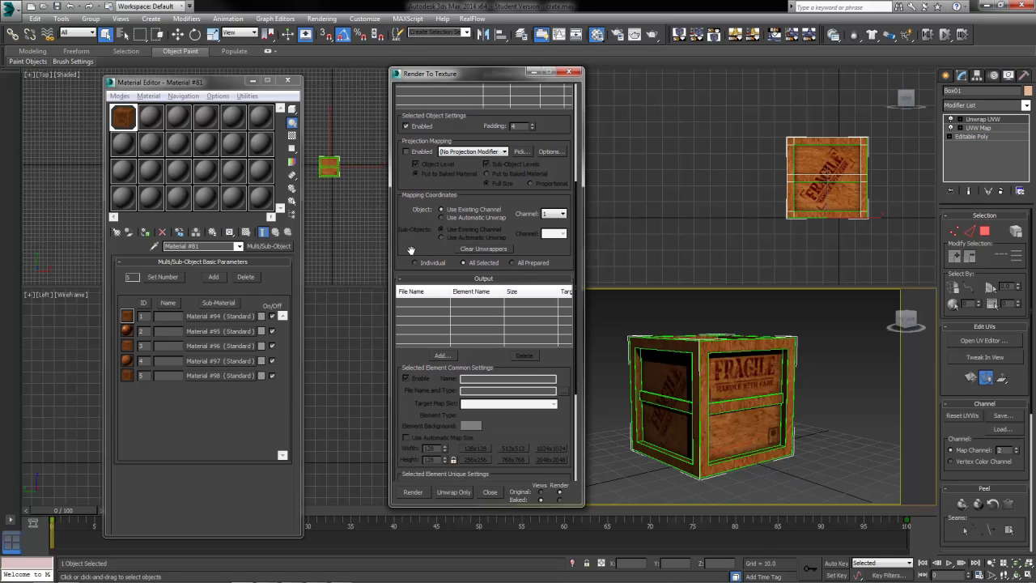
{"action": "left_click_drag", "start_coordinate": [411, 251], "coordinate": [411, 235]}
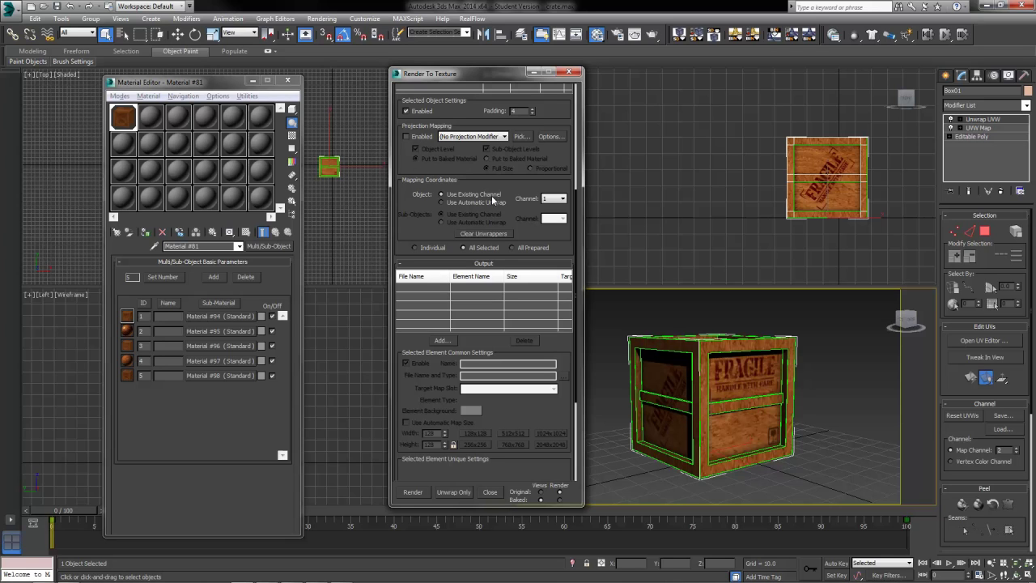
{"action": "left_click", "coordinate": [554, 198]}
{"action": "left_click", "coordinate": [551, 214]}
Add a DiffuseMap texture element to the bake output.
{"action": "left_click", "coordinate": [444, 341]}
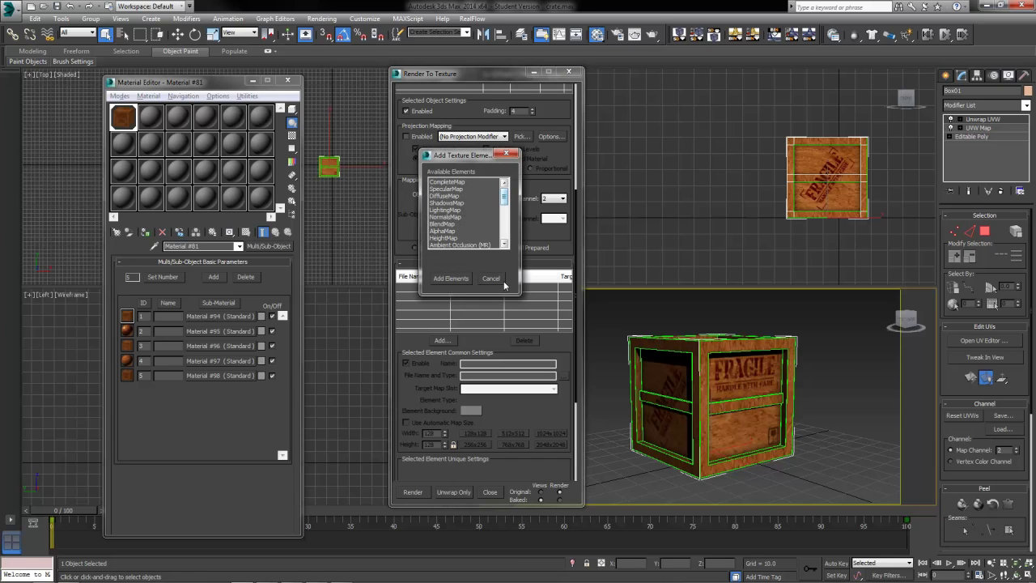
{"action": "left_click", "coordinate": [450, 196]}
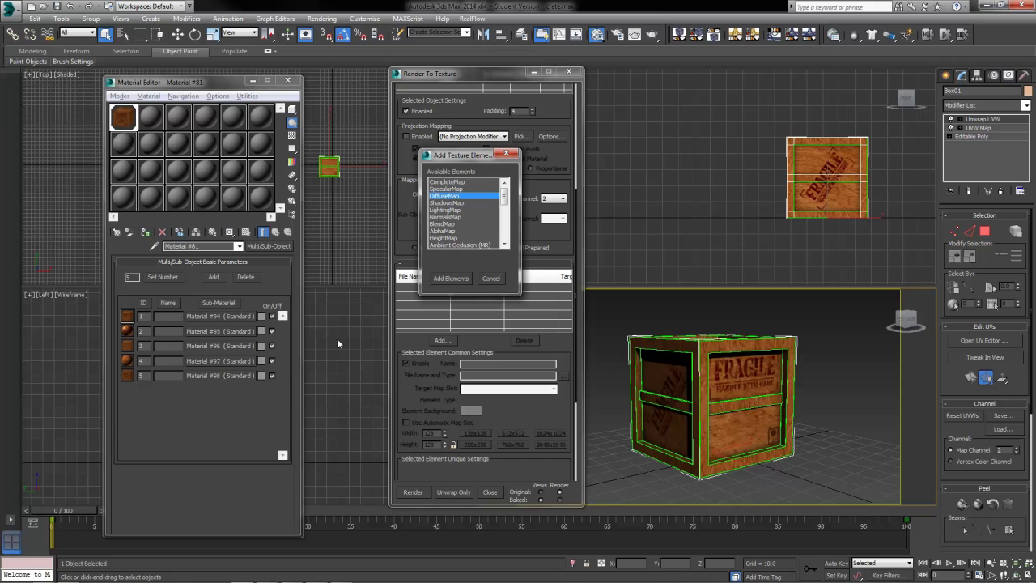
{"action": "left_click", "coordinate": [458, 278]}
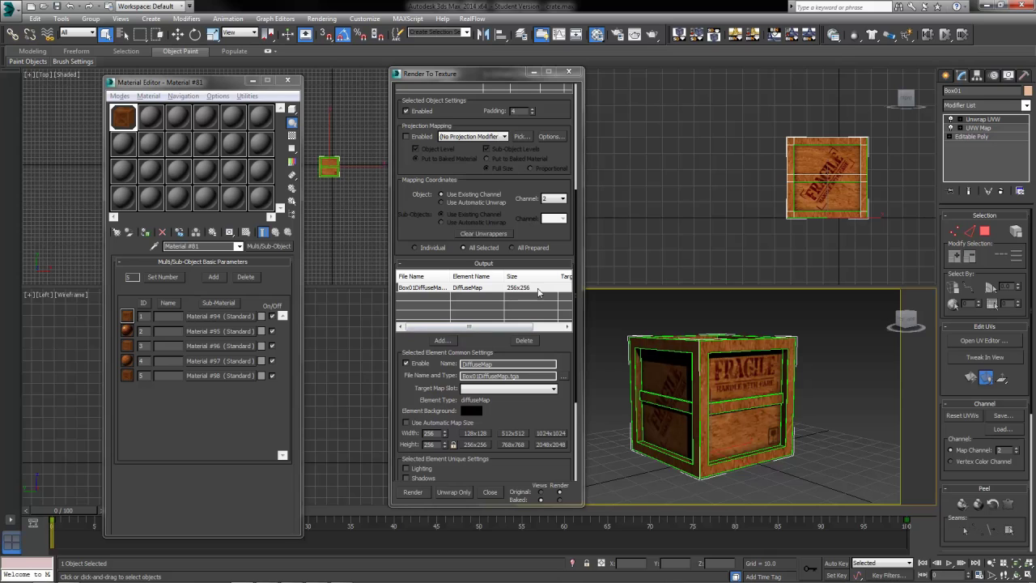
{"action": "left_click_drag", "start_coordinate": [526, 326], "coordinate": [499, 325]}
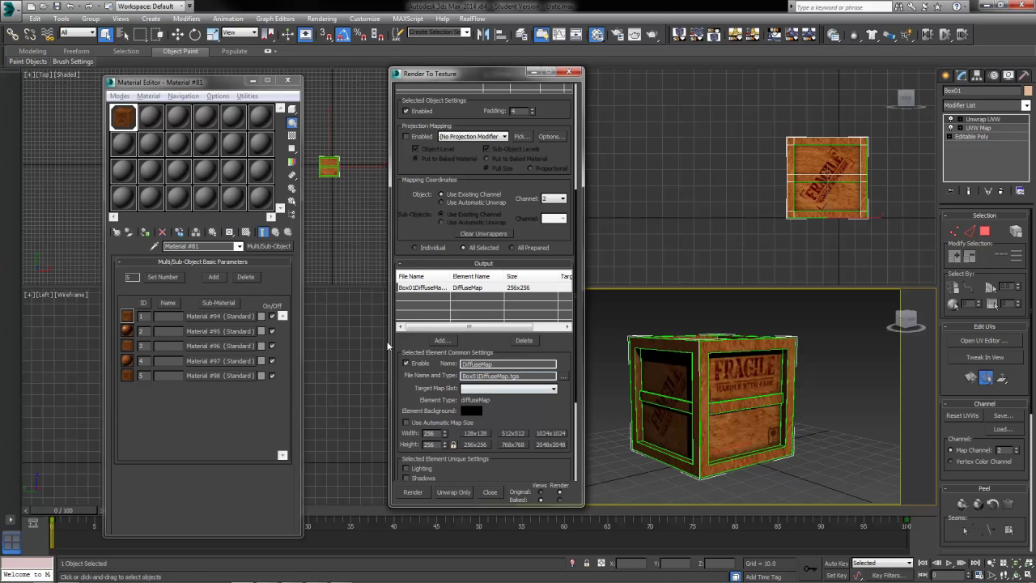
Change the DiffuseMap element's background colour to a dark brown.
{"action": "left_click", "coordinate": [468, 411]}
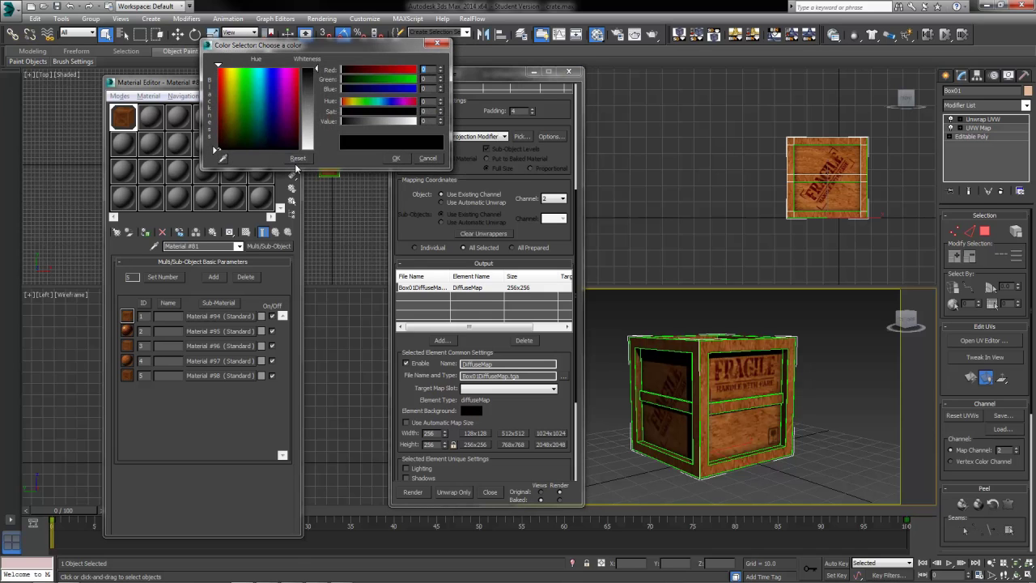
{"action": "left_click_drag", "start_coordinate": [217, 135], "coordinate": [227, 121]}
{"action": "left_click", "coordinate": [404, 159]}
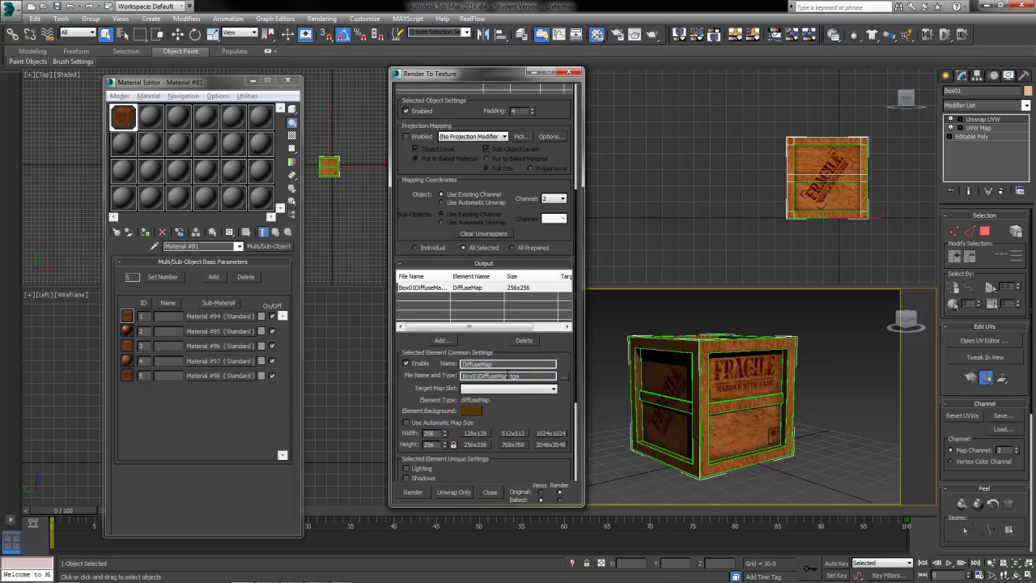
Open the output file selection for the DiffuseMap and browse to Module_05 under 3D Lighting Texturing and Rendering.
{"action": "left_click_drag", "start_coordinate": [532, 376], "coordinate": [309, 399]}
{"action": "left_click", "coordinate": [563, 379]}
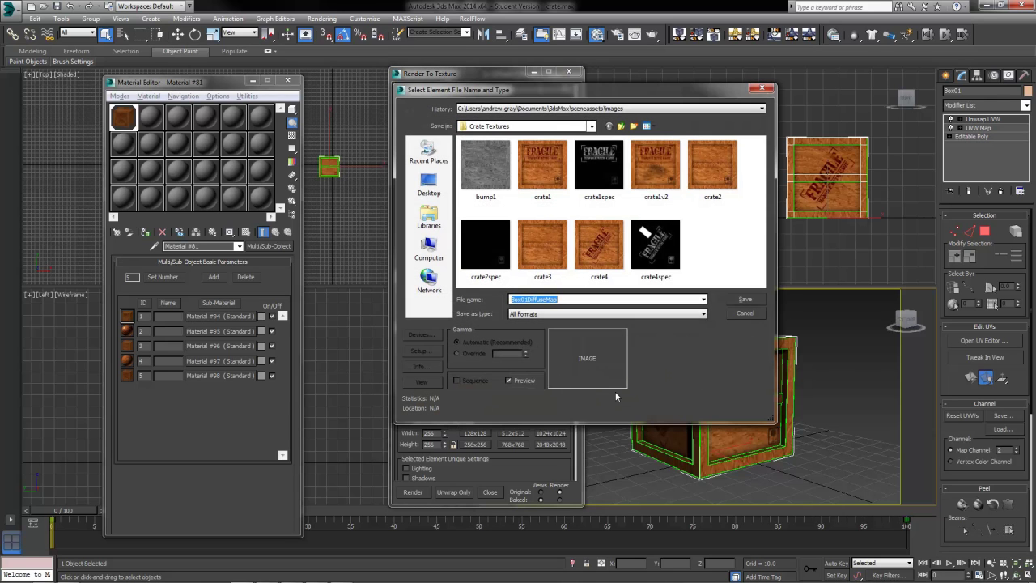
{"action": "left_click", "coordinate": [591, 127]}
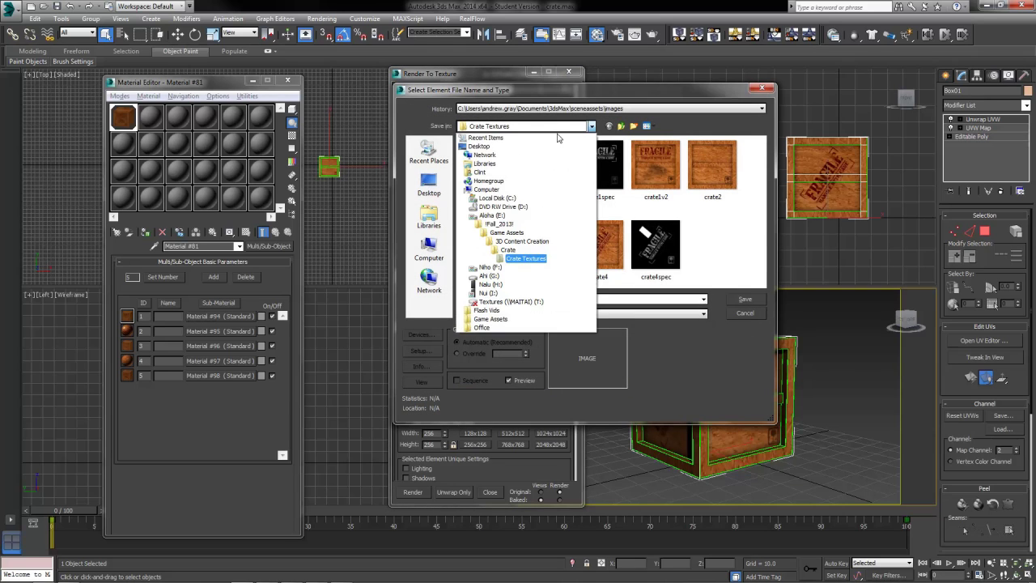
{"action": "left_click", "coordinate": [511, 224]}
{"action": "double_click", "coordinate": [502, 154]}
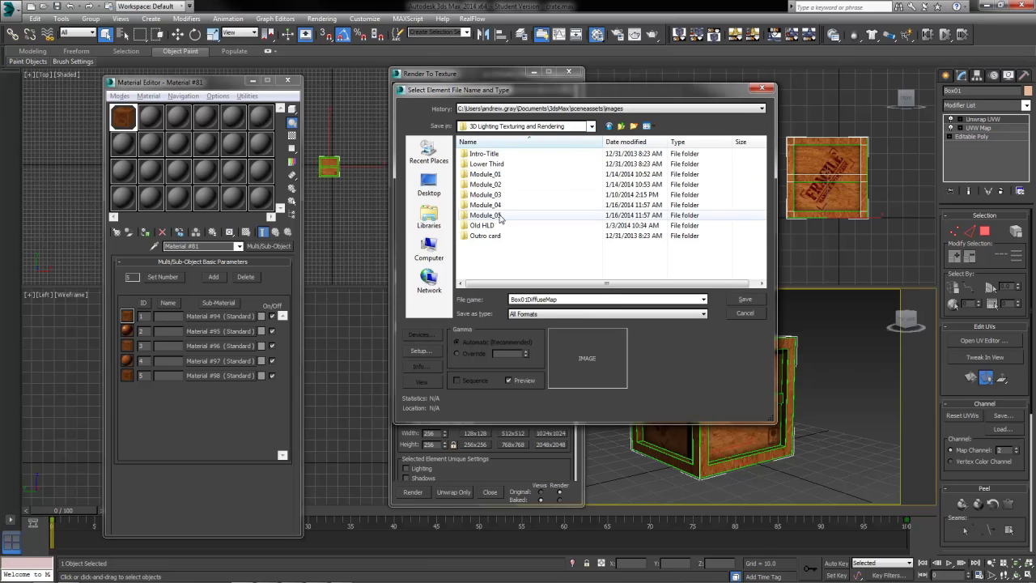
{"action": "double_click", "coordinate": [490, 215]}
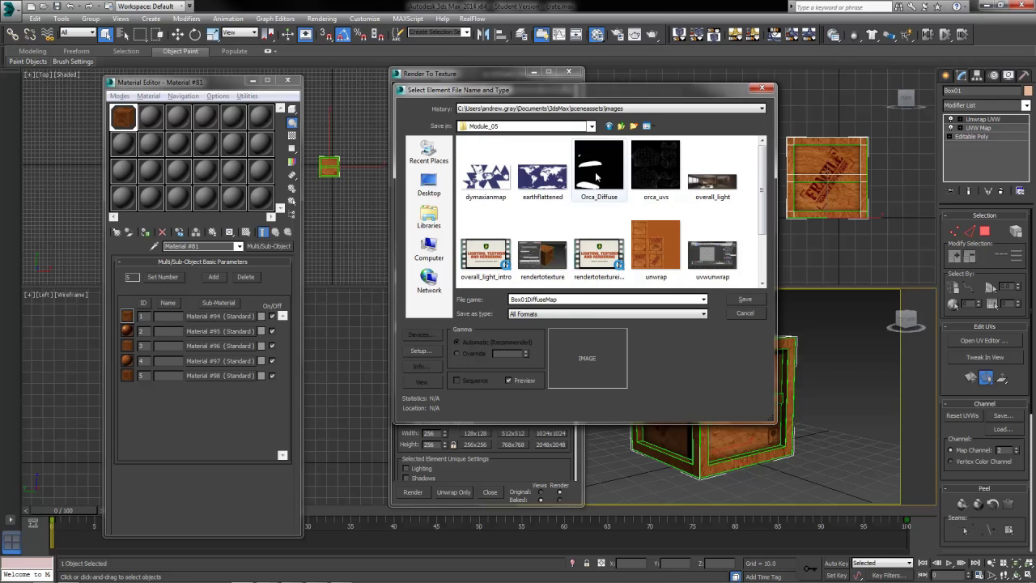
Name the output file Crate_Diffuse, choose the JPEG format and save it with the quality at 100.
{"action": "double_click", "coordinate": [580, 299]}
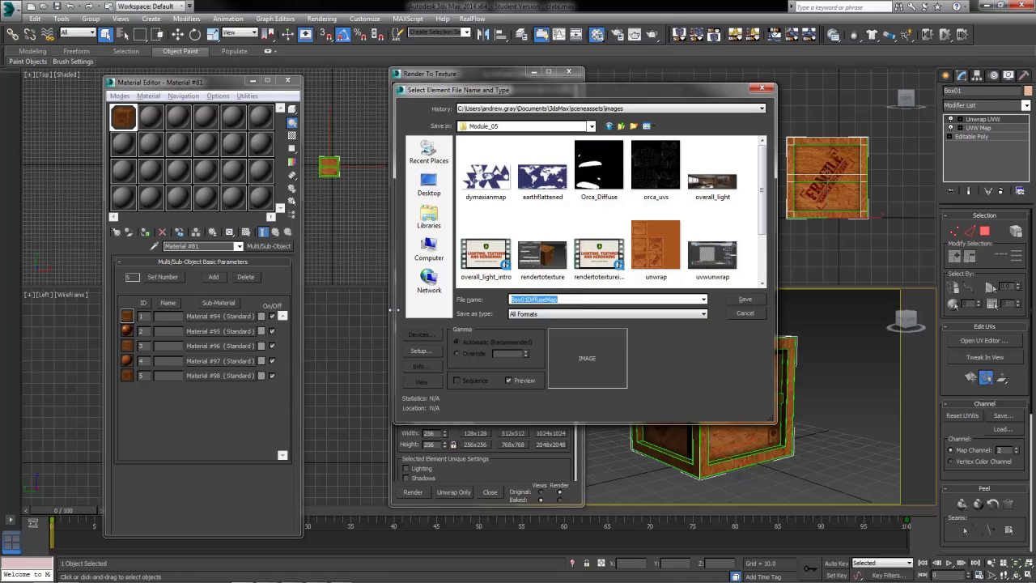
{"action": "type", "text": "Crate_Diffuse"}
{"action": "key", "text": "Tab"}
{"action": "key", "text": "j"}
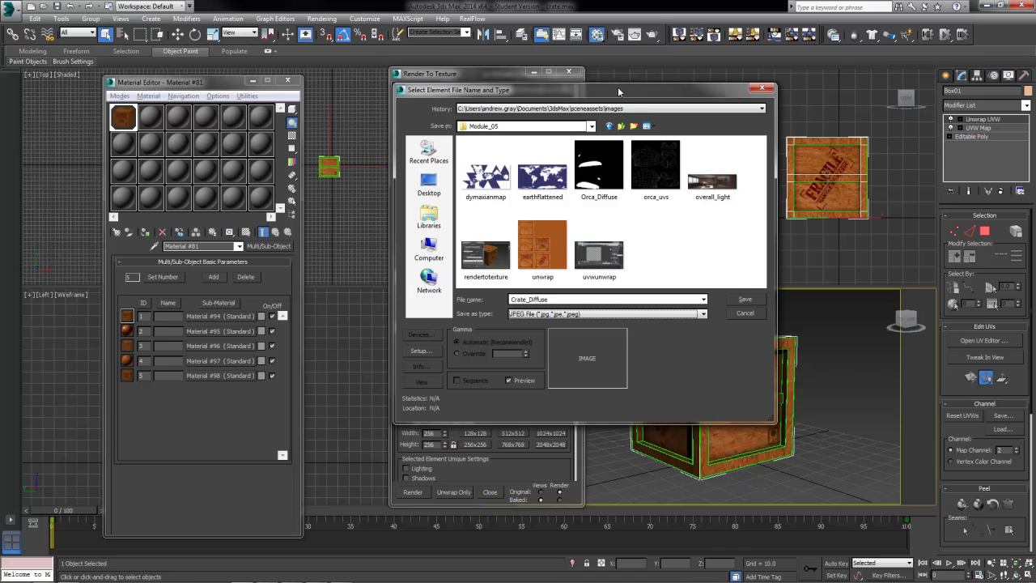
{"action": "left_click_drag", "start_coordinate": [618, 87], "coordinate": [596, 107]}
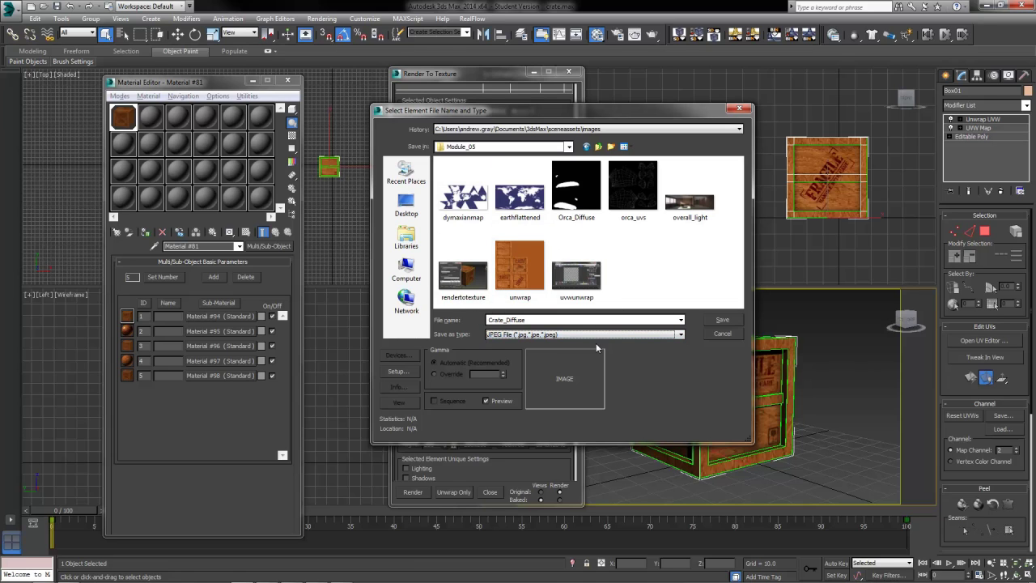
{"action": "left_click", "coordinate": [723, 319]}
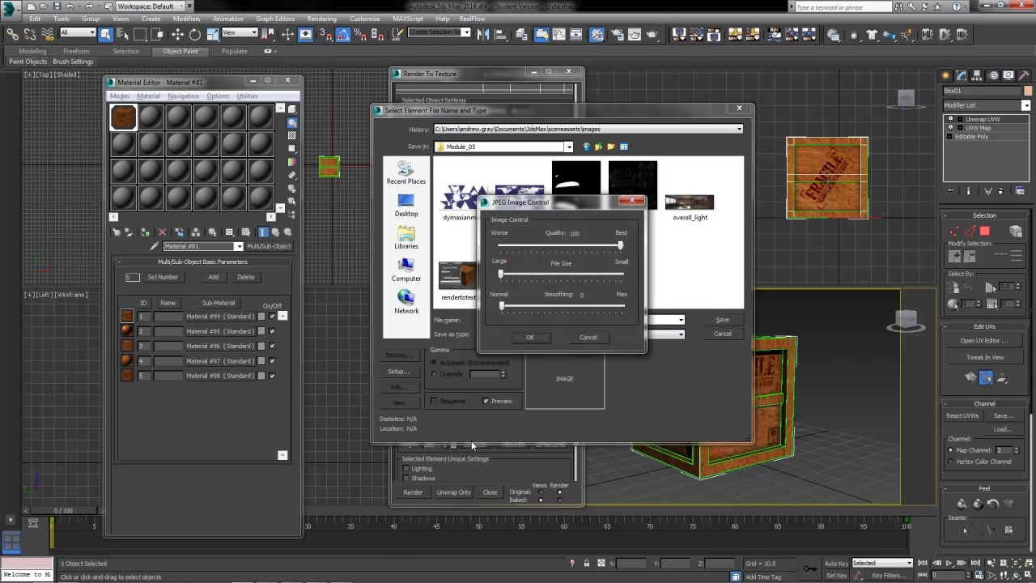
{"action": "left_click", "coordinate": [538, 336]}
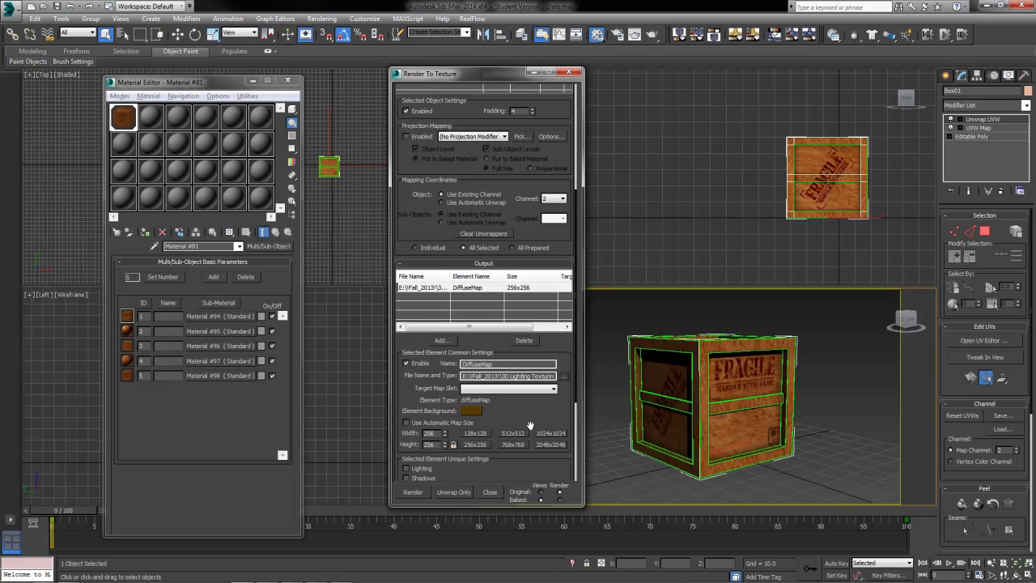
Set the DiffuseMap element's output size to 1024x1024.
{"action": "left_click_drag", "start_coordinate": [532, 422], "coordinate": [536, 324]}
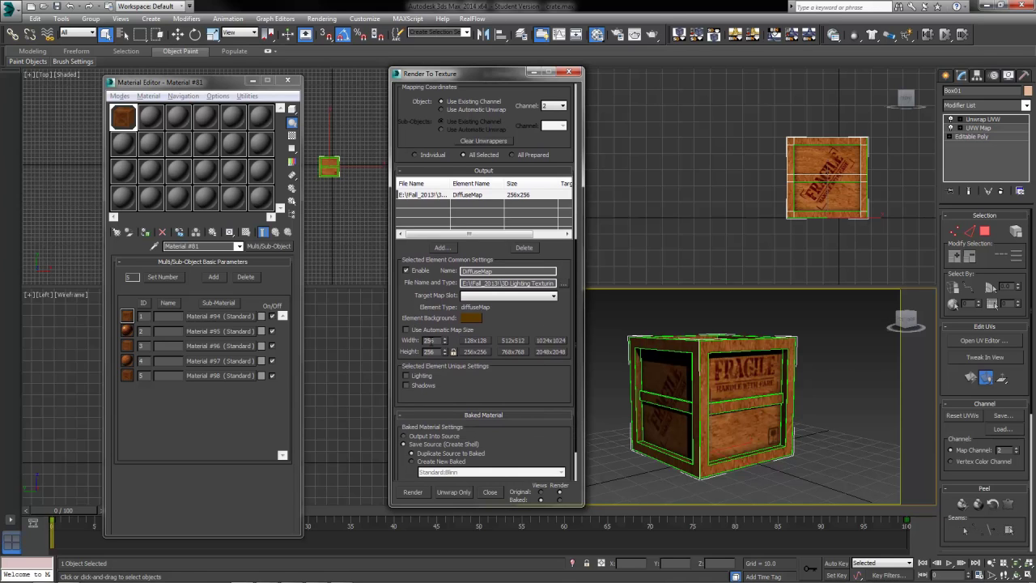
{"action": "left_click", "coordinate": [427, 352]}
{"action": "left_click", "coordinate": [540, 345]}
{"action": "mouse_move", "coordinate": [393, 580]}
{"action": "left_click_drag", "start_coordinate": [544, 376], "coordinate": [545, 324]}
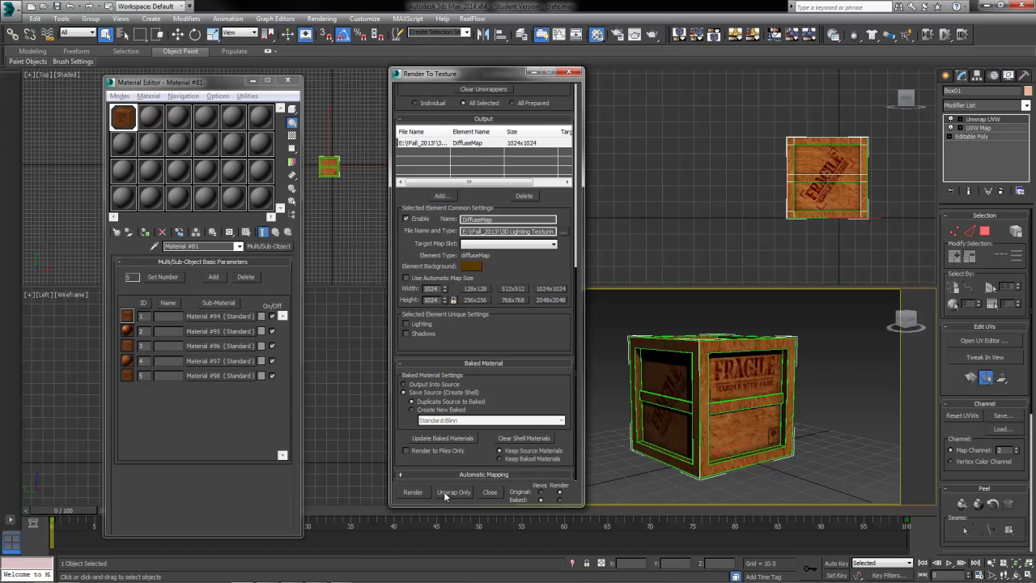
Turn on Render to Files Only, render the crate's diffuse texture and dismiss the rendered frame.
{"action": "left_click", "coordinate": [404, 451]}
{"action": "left_click", "coordinate": [413, 491]}
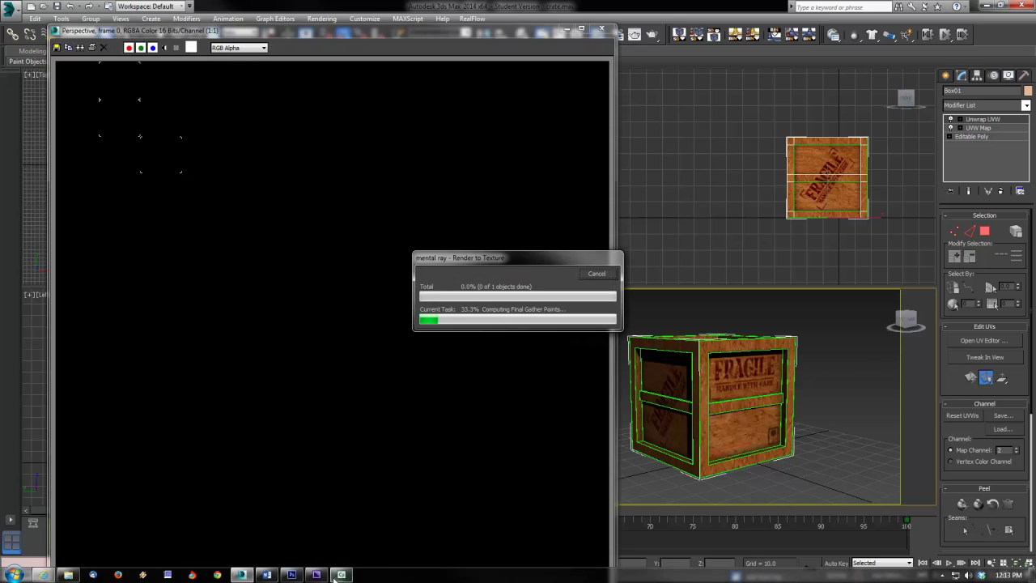
{"action": "mouse_move", "coordinate": [336, 576]}
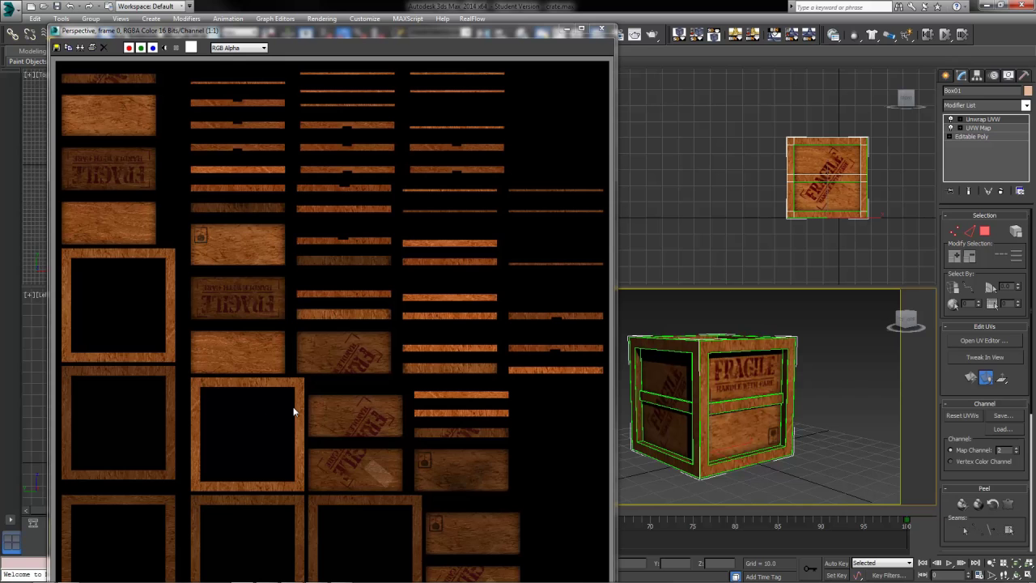
{"action": "left_click", "coordinate": [568, 30]}
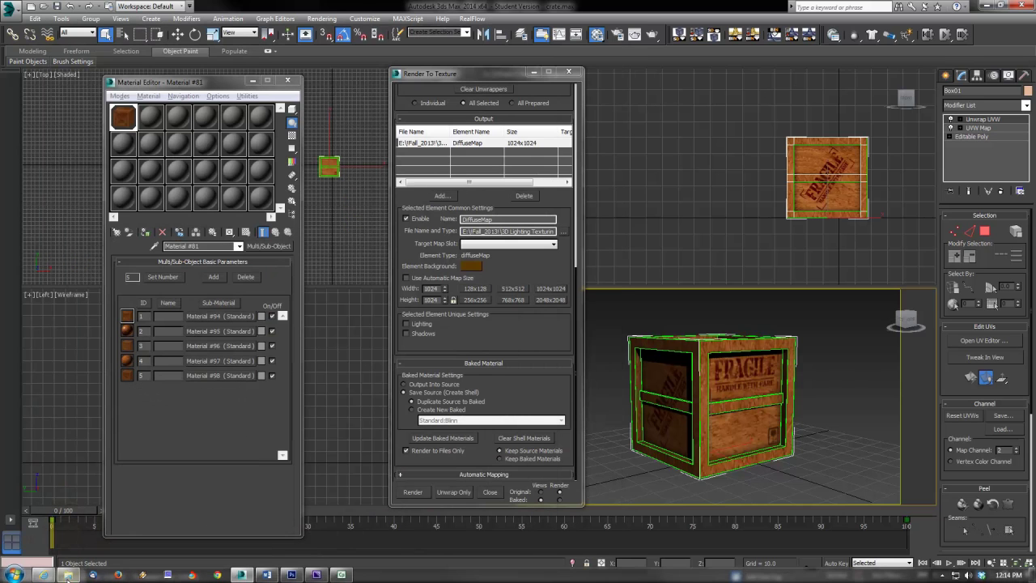
Switch to Windows Explorer, open Crate_Diffuse from the Module_05 folder to examine the baked layout, and return to 3ds Max.
{"action": "left_click", "coordinate": [115, 579]}
{"action": "left_click", "coordinate": [371, 178]}
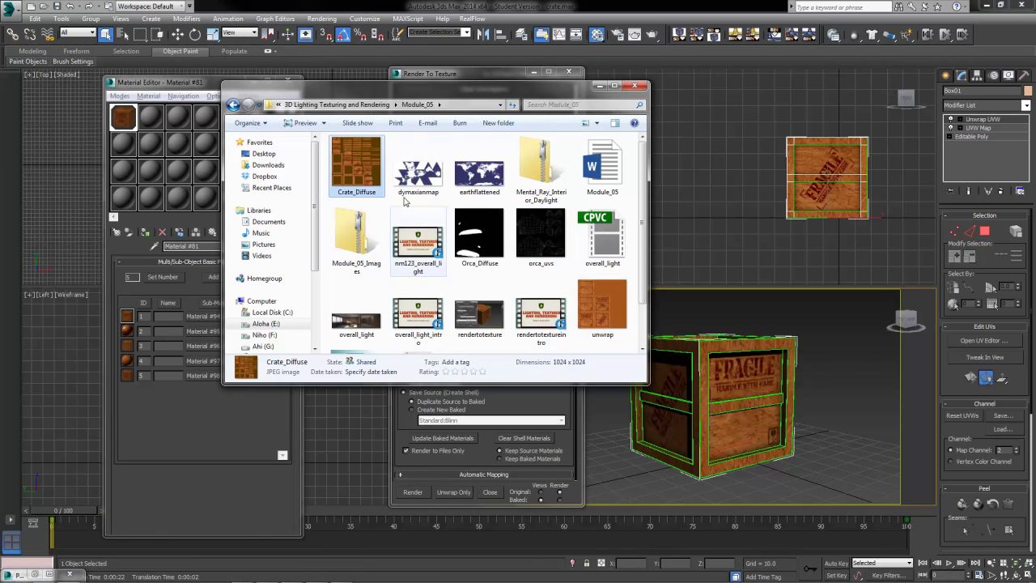
{"action": "double_click", "coordinate": [353, 182]}
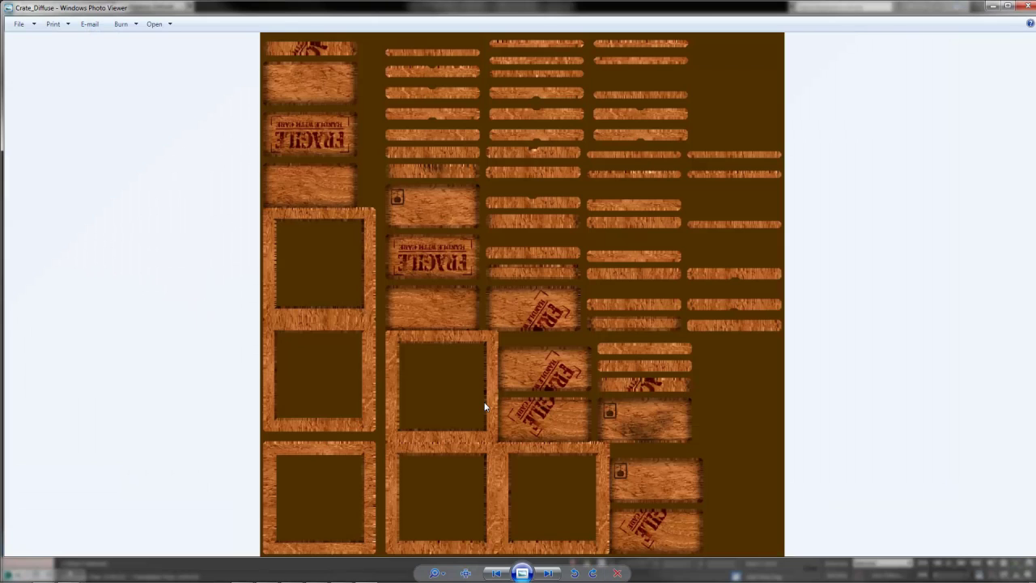
{"action": "left_click", "coordinate": [1029, 6]}
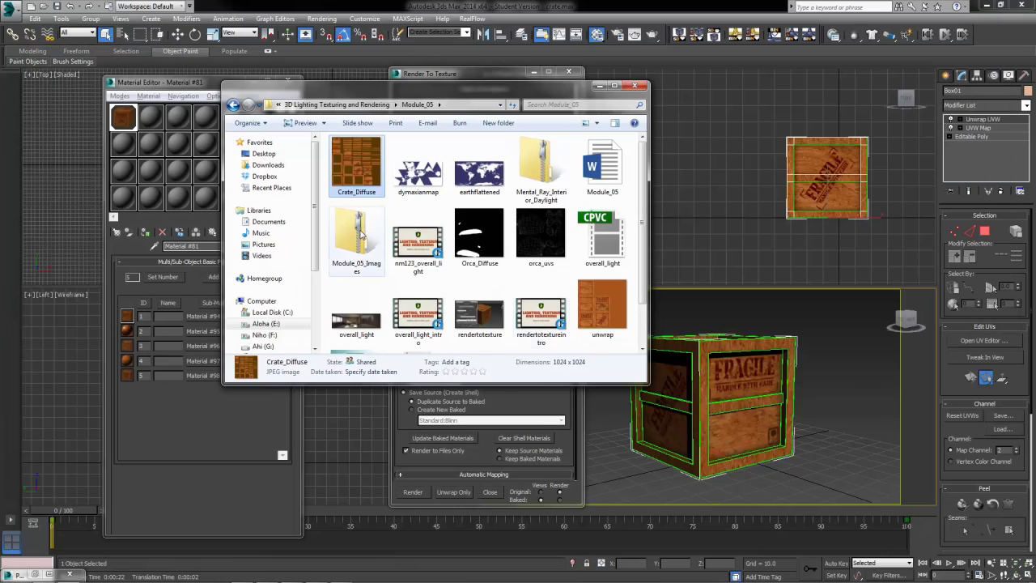
{"action": "left_click", "coordinate": [570, 407]}
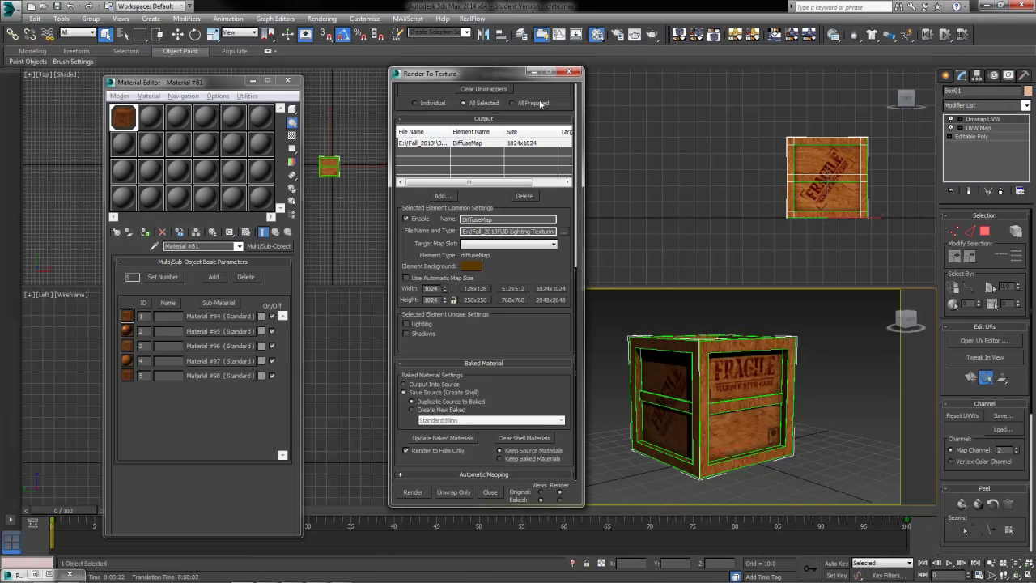
Delete the DiffuseMap element from the bake output list.
{"action": "left_click", "coordinate": [471, 147]}
{"action": "left_click_drag", "start_coordinate": [560, 207], "coordinate": [567, 356]}
{"action": "left_click", "coordinate": [469, 296]}
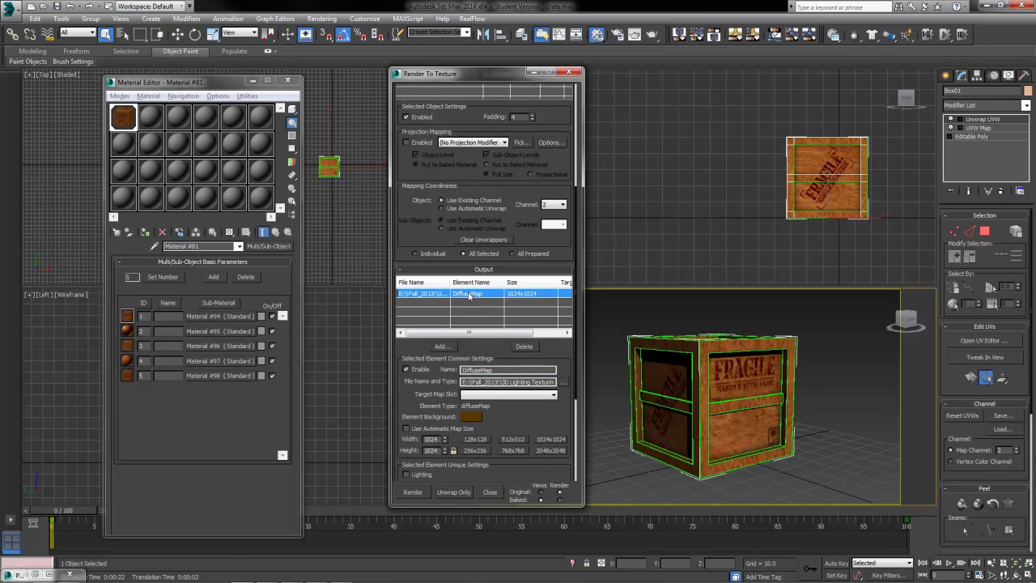
{"action": "left_click", "coordinate": [523, 347]}
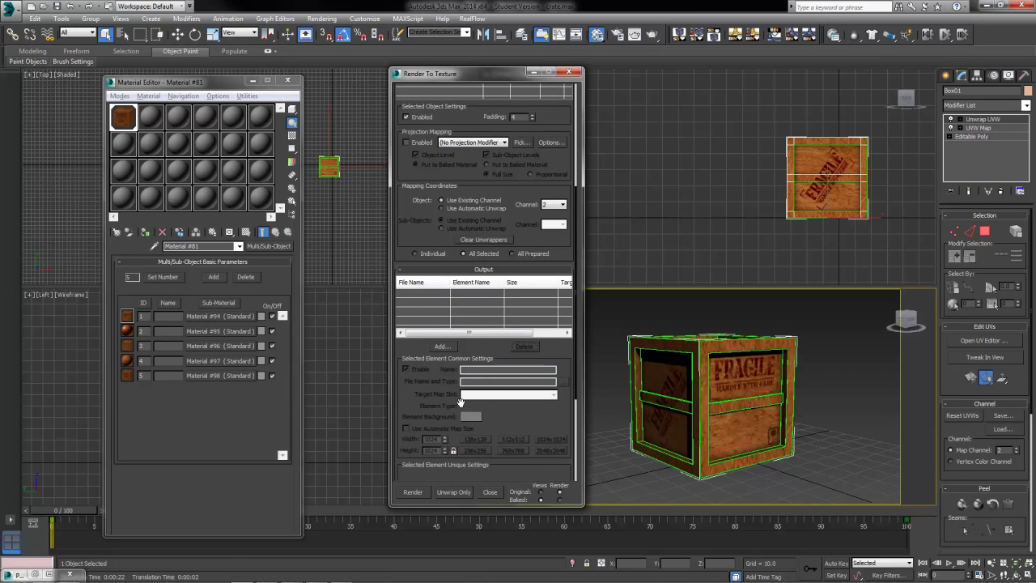
Add a NormalsMap and a SpecularMap texture element to the bake output.
{"action": "left_click", "coordinate": [442, 347]}
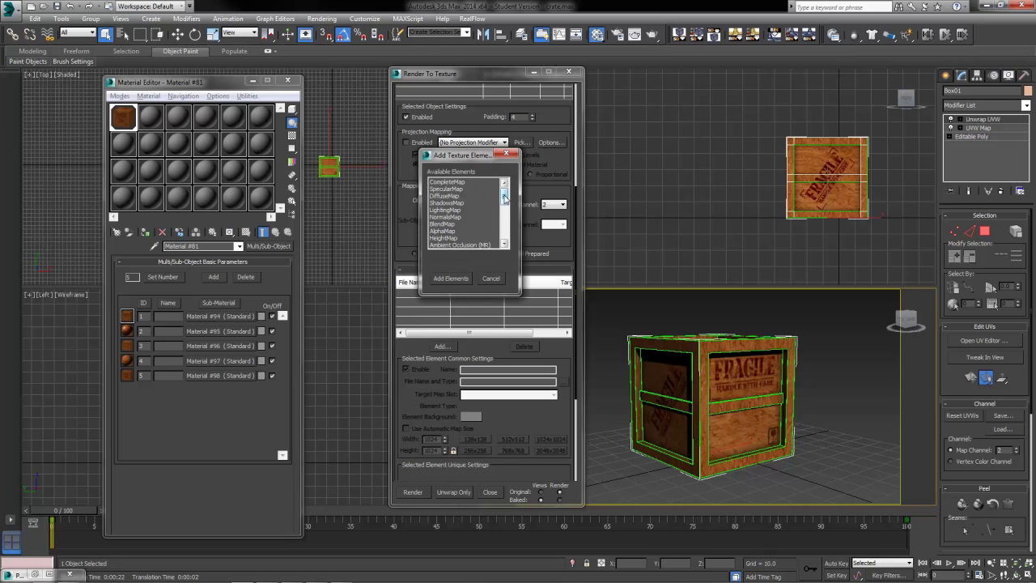
{"action": "left_click", "coordinate": [444, 217]}
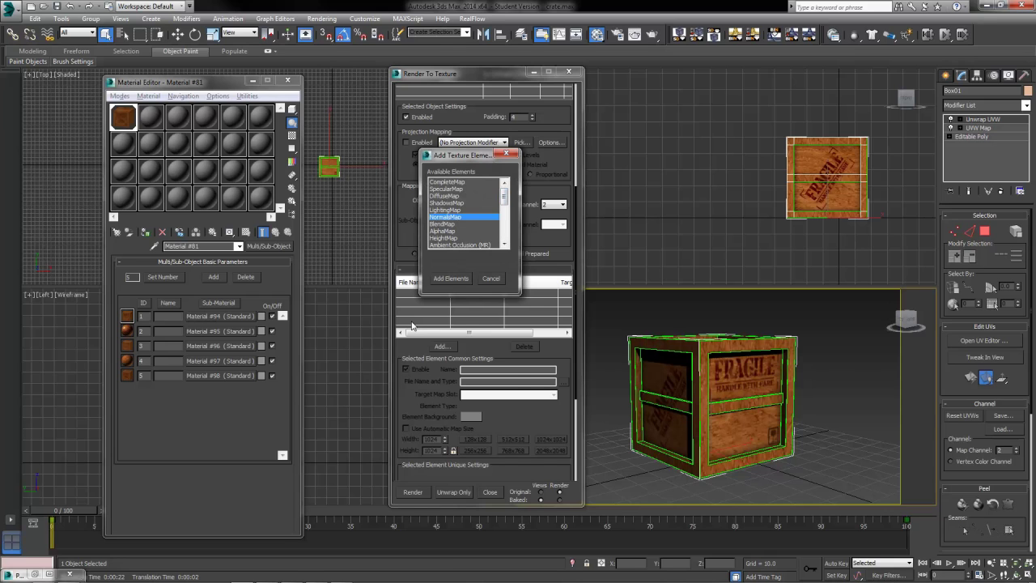
{"action": "left_click", "coordinate": [452, 280]}
{"action": "left_click", "coordinate": [444, 346]}
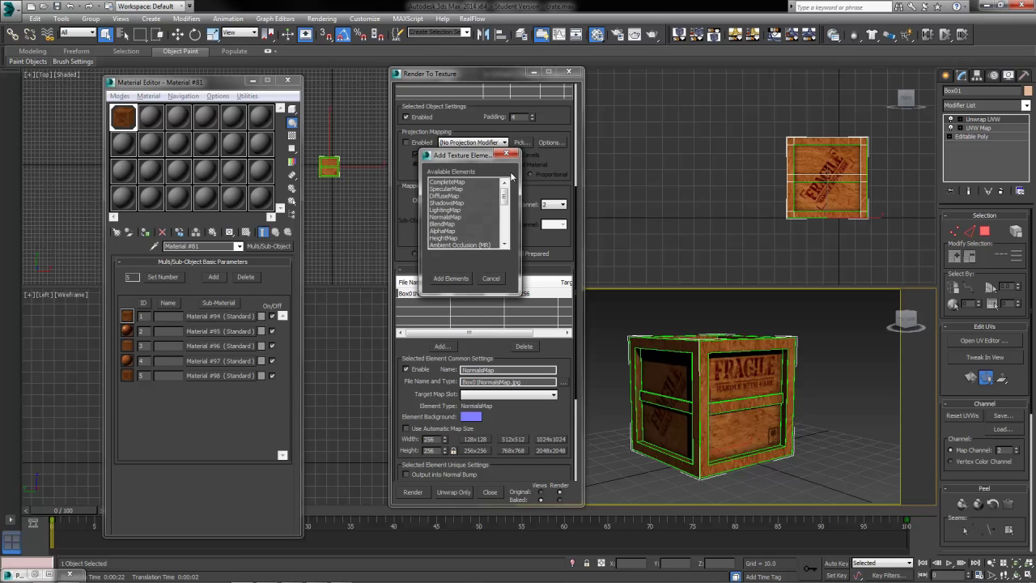
{"action": "left_click", "coordinate": [454, 189]}
{"action": "left_click", "coordinate": [451, 279]}
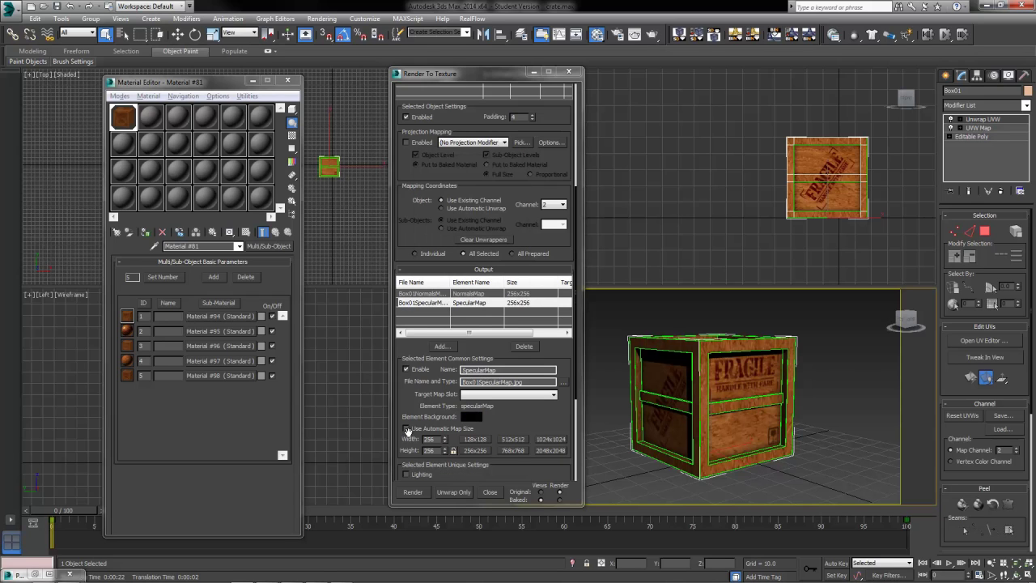
Set the NormalsMap element to 1024x1024 and its output file to Crate_Normals in JPEG format in Module_05.
{"action": "left_click", "coordinate": [534, 294]}
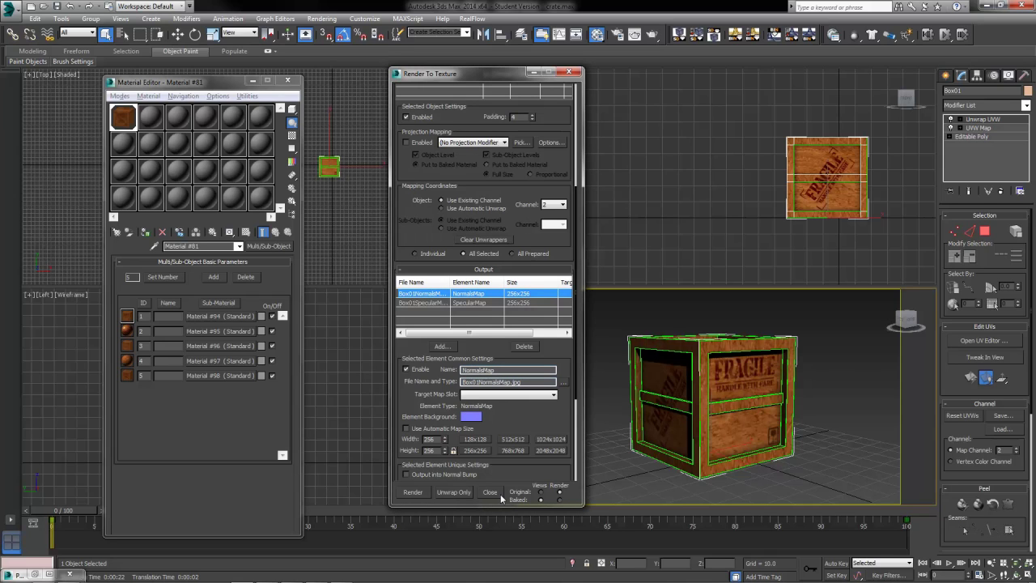
{"action": "left_click", "coordinate": [553, 439]}
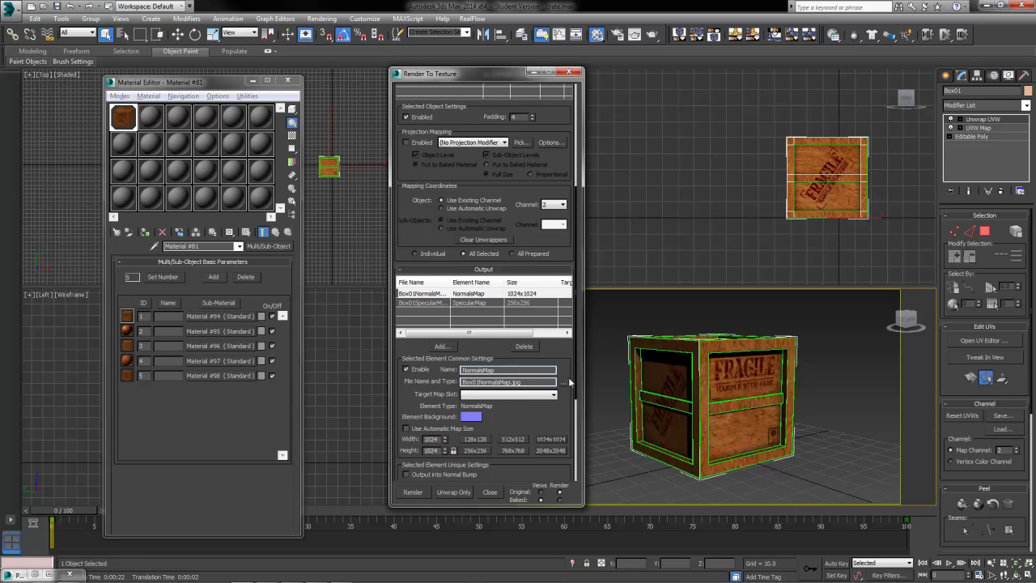
{"action": "left_click", "coordinate": [562, 381]}
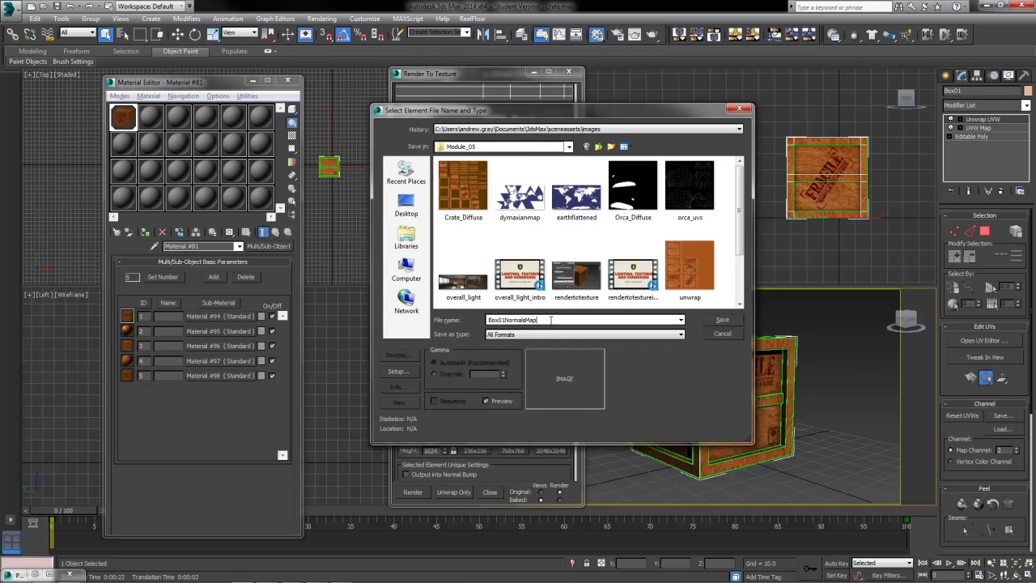
{"action": "left_click", "coordinate": [463, 190]}
{"action": "left_click_drag", "start_coordinate": [526, 319], "coordinate": [508, 320]}
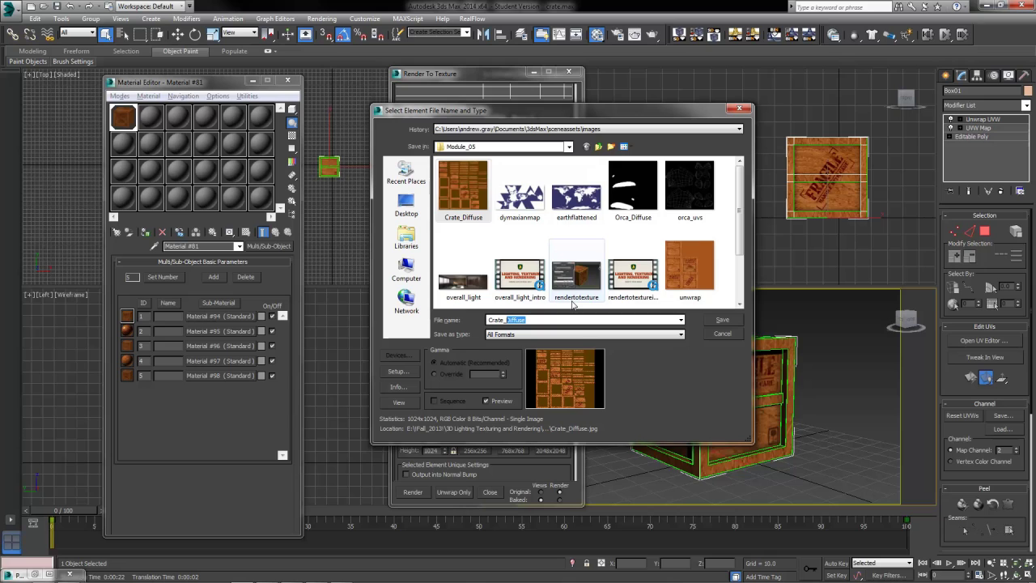
{"action": "type", "text": "Normal"}
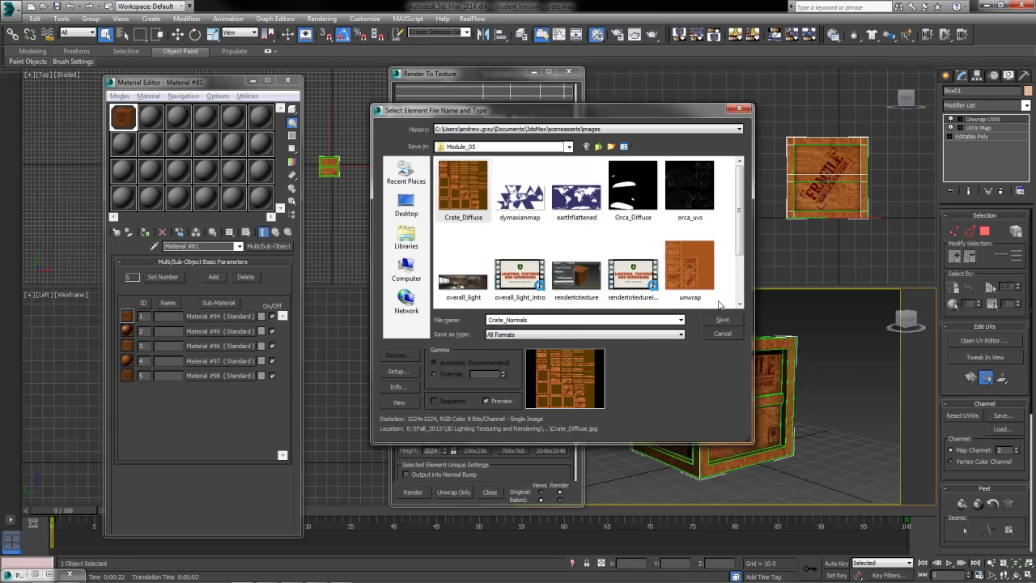
{"action": "left_click", "coordinate": [583, 335]}
{"action": "left_click", "coordinate": [599, 392]}
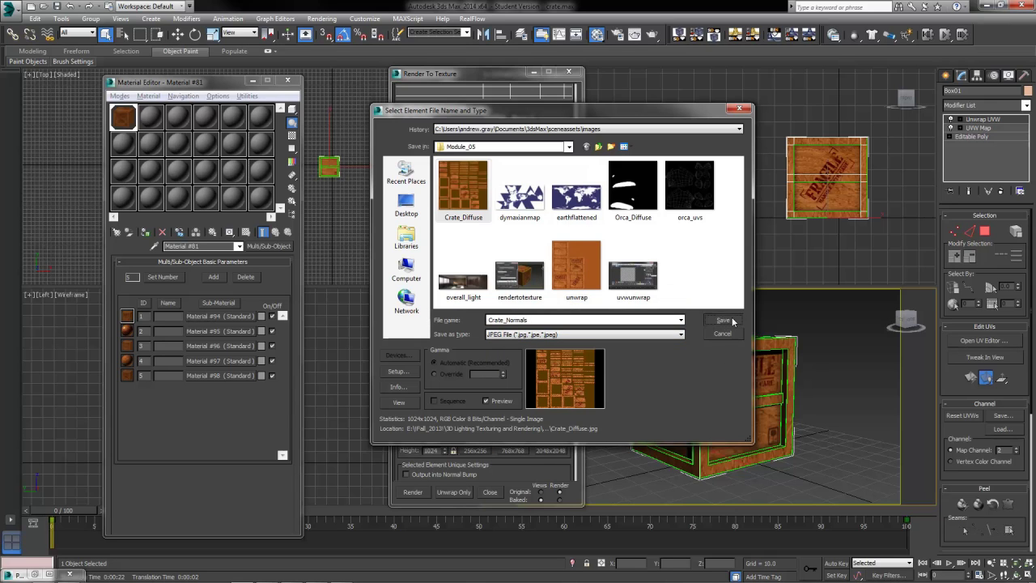
{"action": "left_click", "coordinate": [722, 320]}
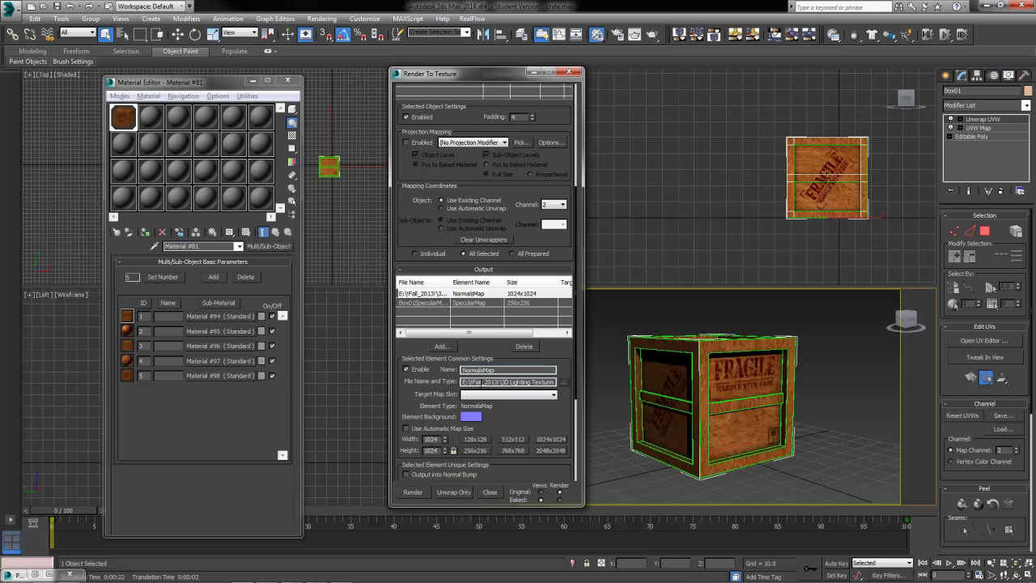
{"action": "left_click", "coordinate": [499, 381]}
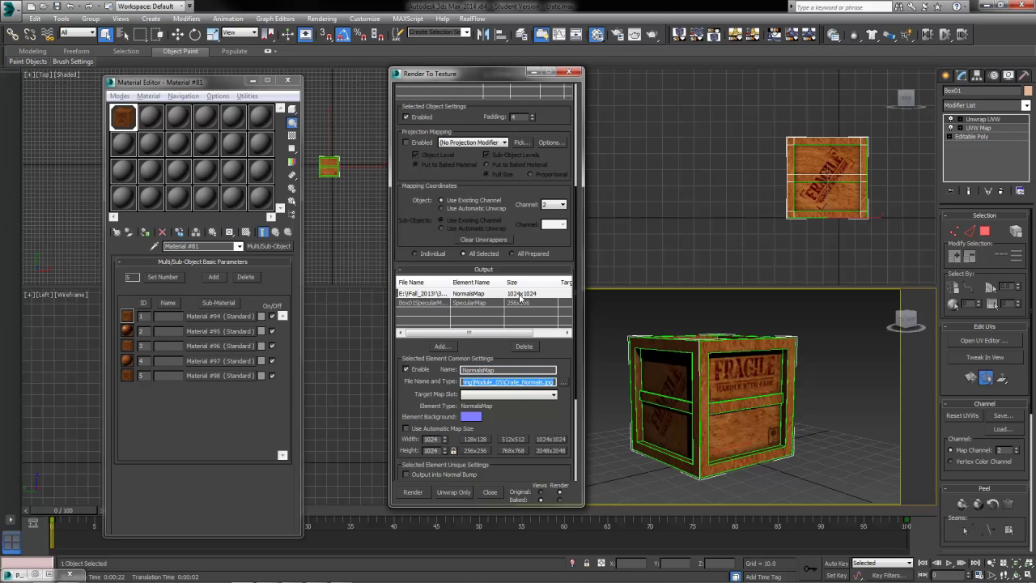
Set the SpecularMap element to 1024x1024 and its output file to Crate_Spec in JPEG format in Module_05.
{"action": "left_click", "coordinate": [434, 302]}
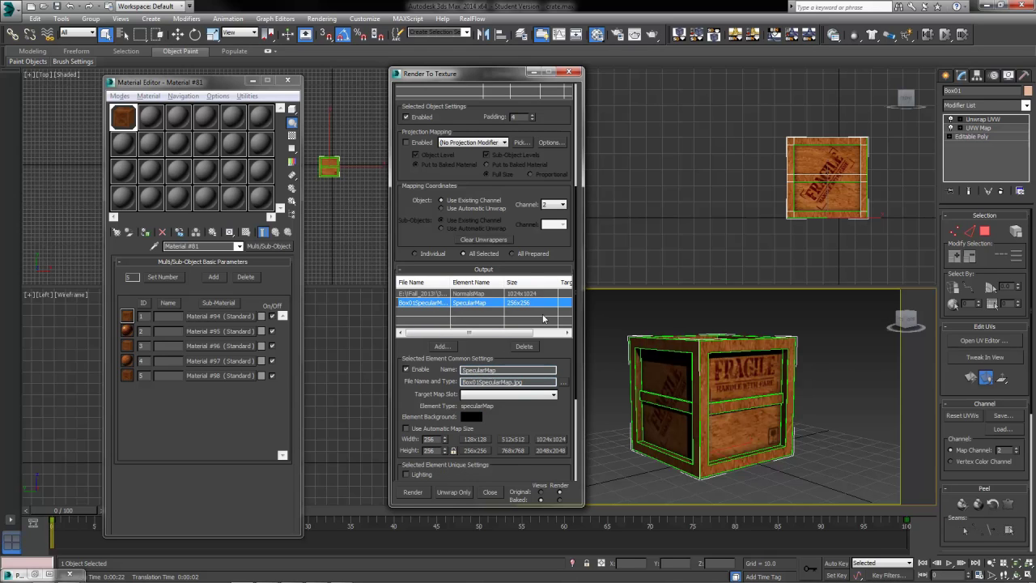
{"action": "left_click", "coordinate": [551, 439]}
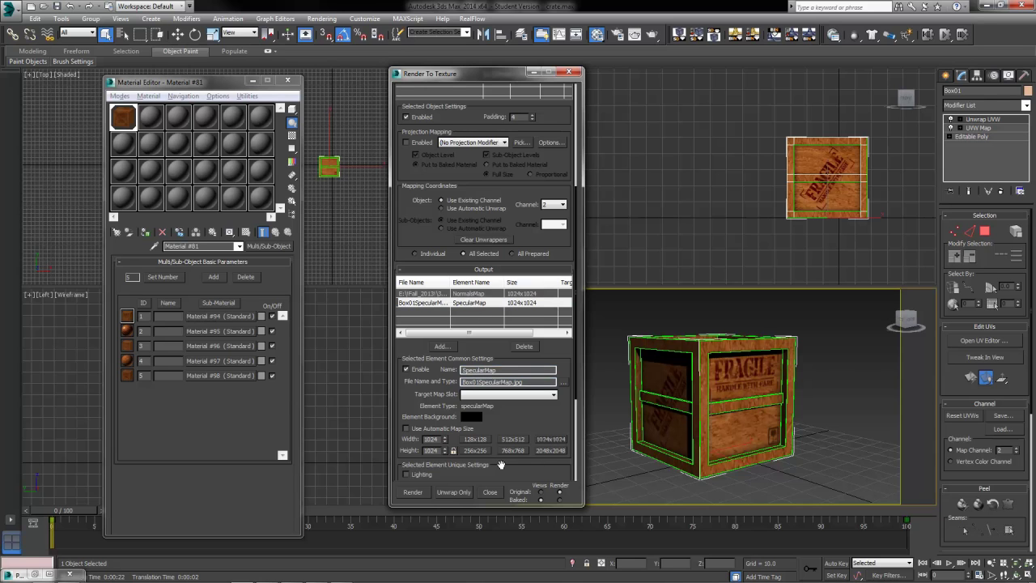
{"action": "left_click", "coordinate": [565, 383]}
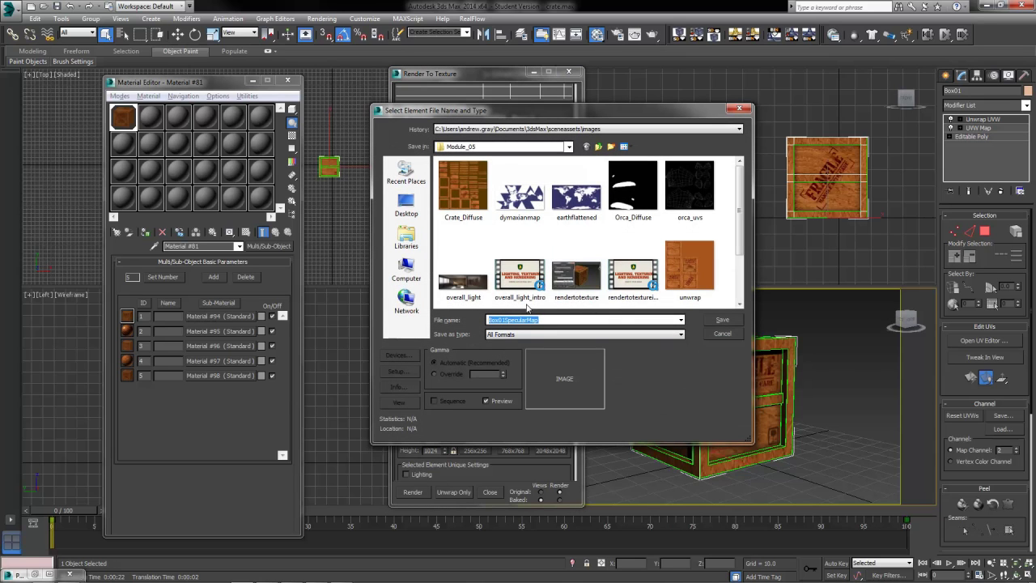
{"action": "left_click", "coordinate": [464, 188]}
{"action": "left_click_drag", "start_coordinate": [526, 320], "coordinate": [508, 320]}
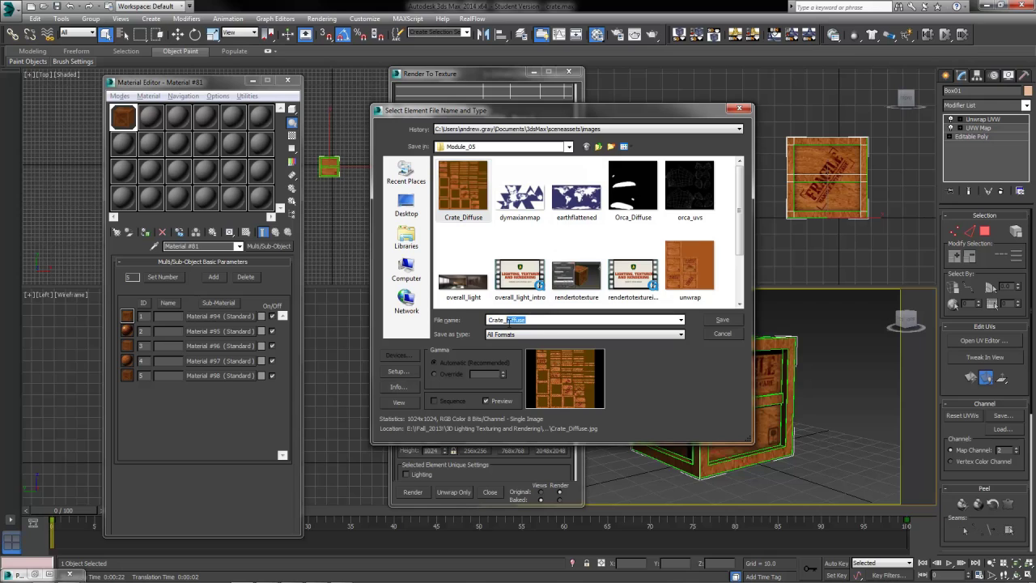
{"action": "type", "text": "Se"}
{"action": "type", "text": "pec"}
{"action": "key", "text": "Tab"}
{"action": "key", "text": "j"}
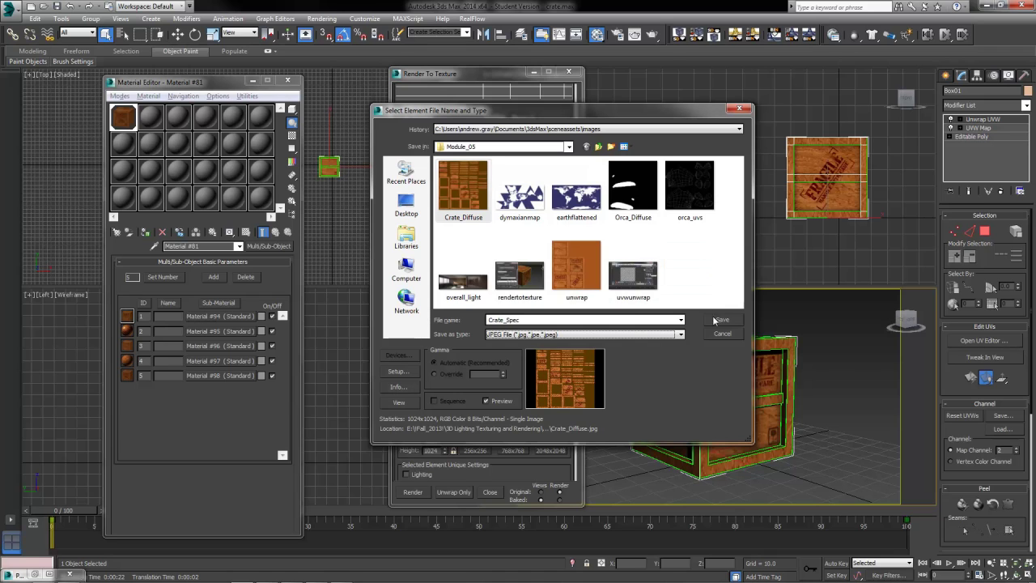
{"action": "left_click", "coordinate": [720, 321]}
{"action": "left_click", "coordinate": [537, 337]}
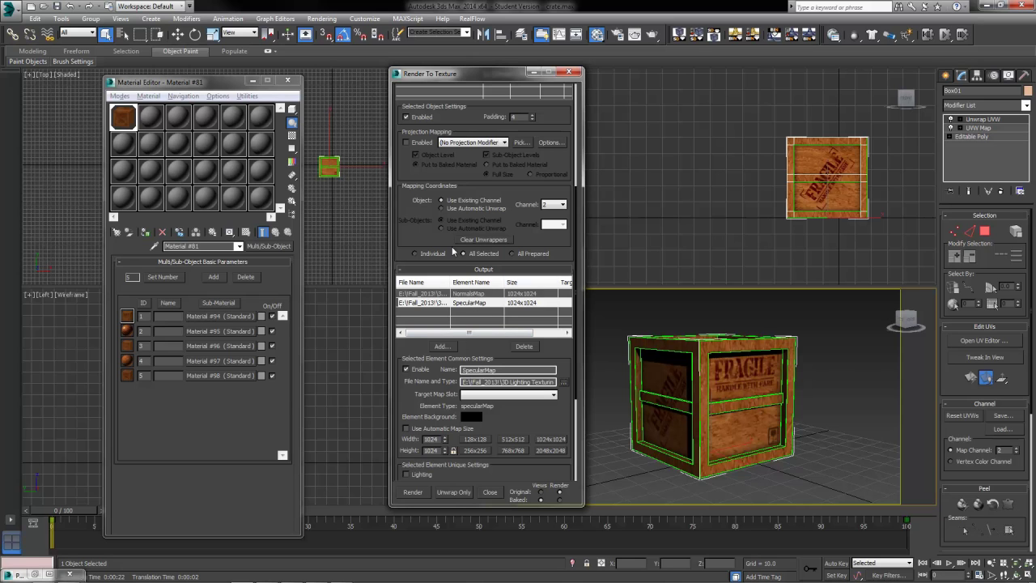
Render the normals and specular textures to file and close the rendered frame and the Render To Texture dialog.
{"action": "scroll", "coordinate": [532, 428], "scroll_direction": "down", "scroll_amount": 5}
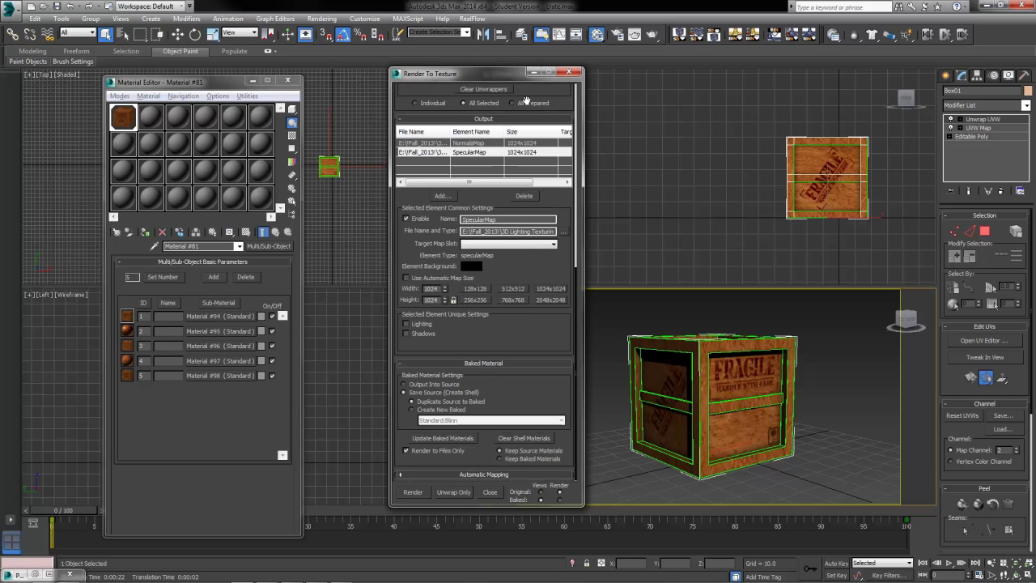
{"action": "left_click", "coordinate": [413, 491]}
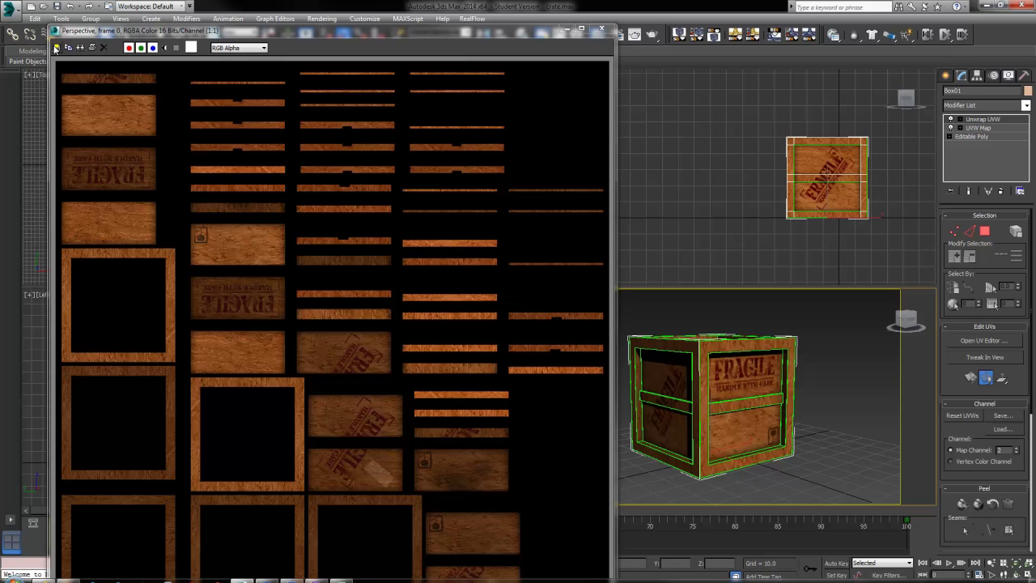
{"action": "left_click", "coordinate": [603, 30]}
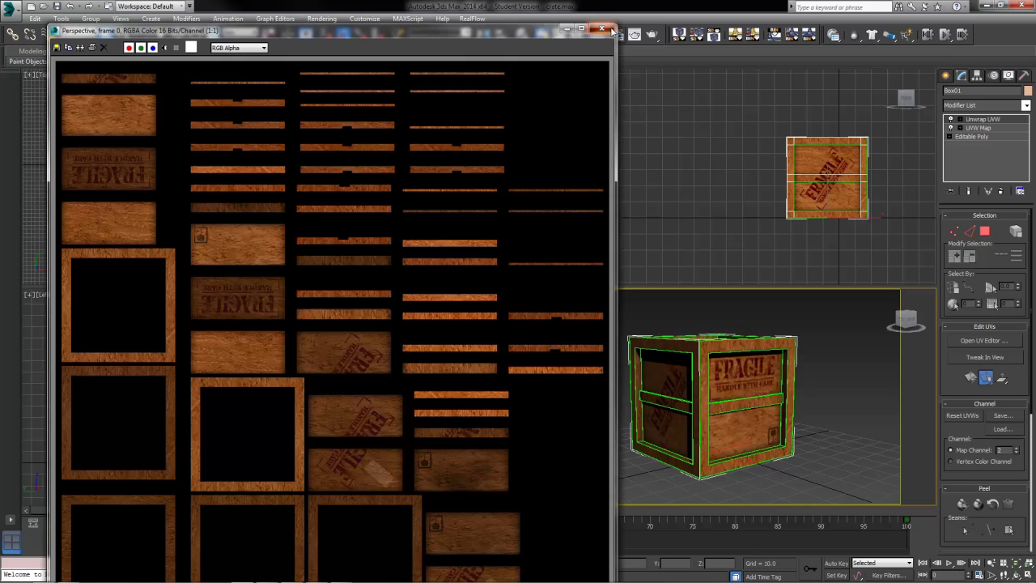
{"action": "left_click", "coordinate": [568, 72]}
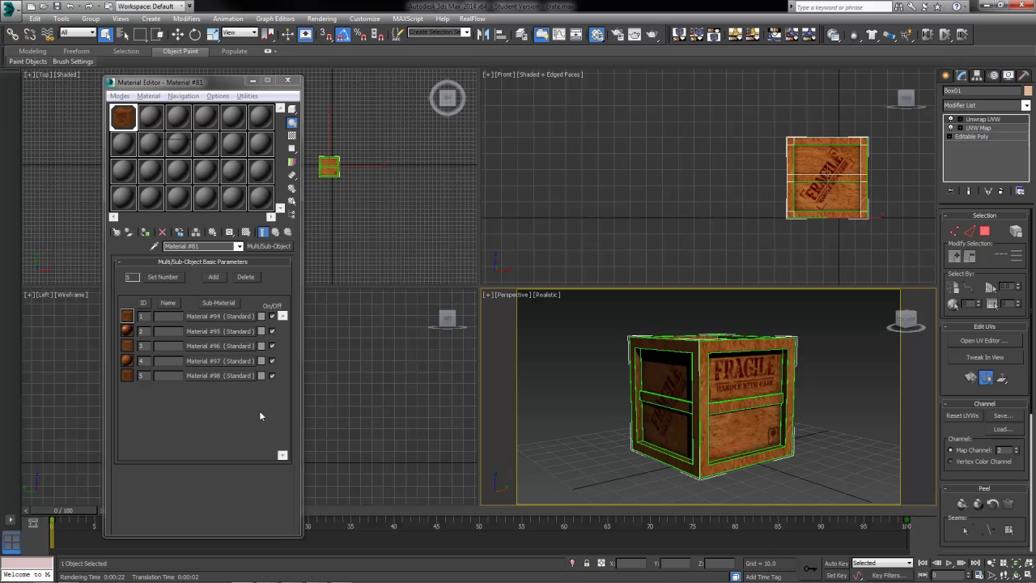
Select the second, unused material slot and name its material Crate Unwrapped.
{"action": "left_click", "coordinate": [152, 120]}
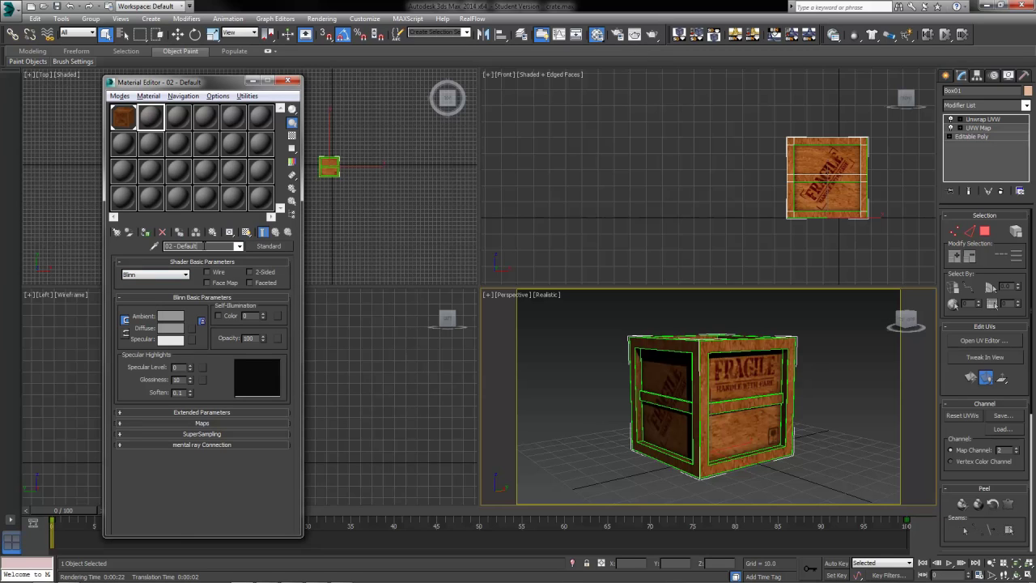
{"action": "left_click", "coordinate": [199, 246]}
{"action": "type", "text": "Crate Unwrapped"}
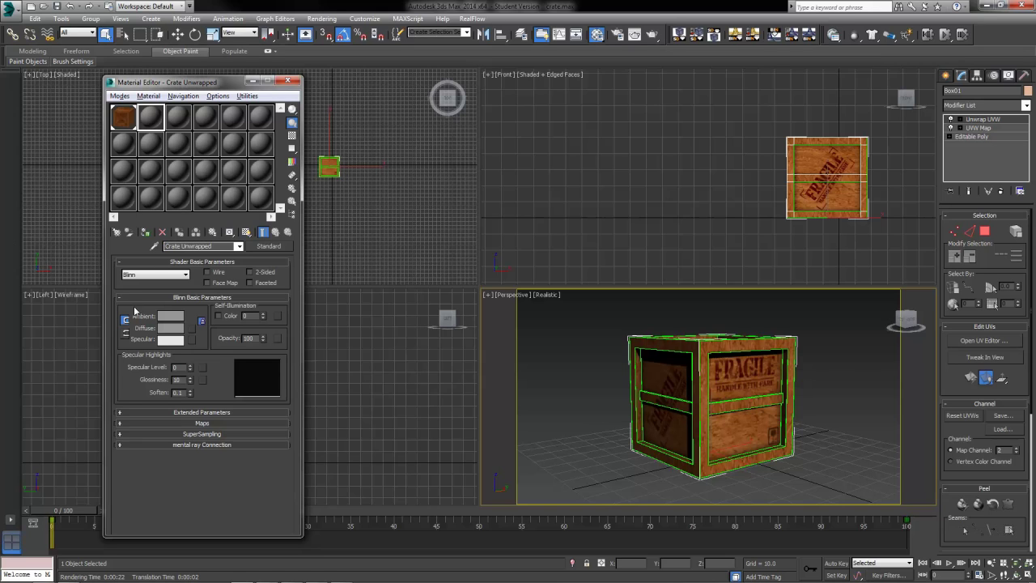
Assign the Crate_Diffuse bitmap from Module_05 to the Diffuse Color map of Crate Unwrapped and check it on the magnified sample.
{"action": "left_click", "coordinate": [212, 423]}
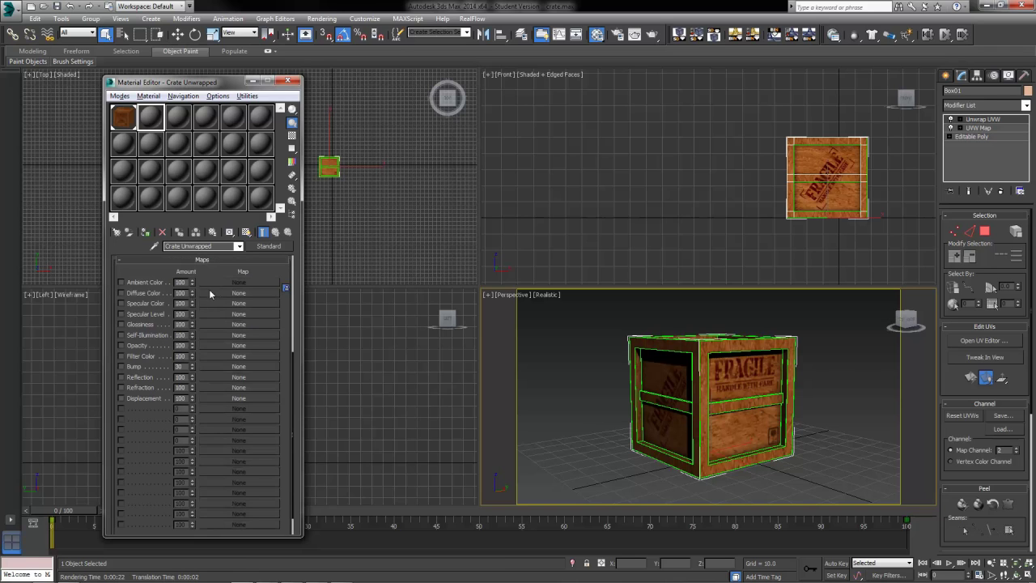
{"action": "left_click", "coordinate": [212, 292]}
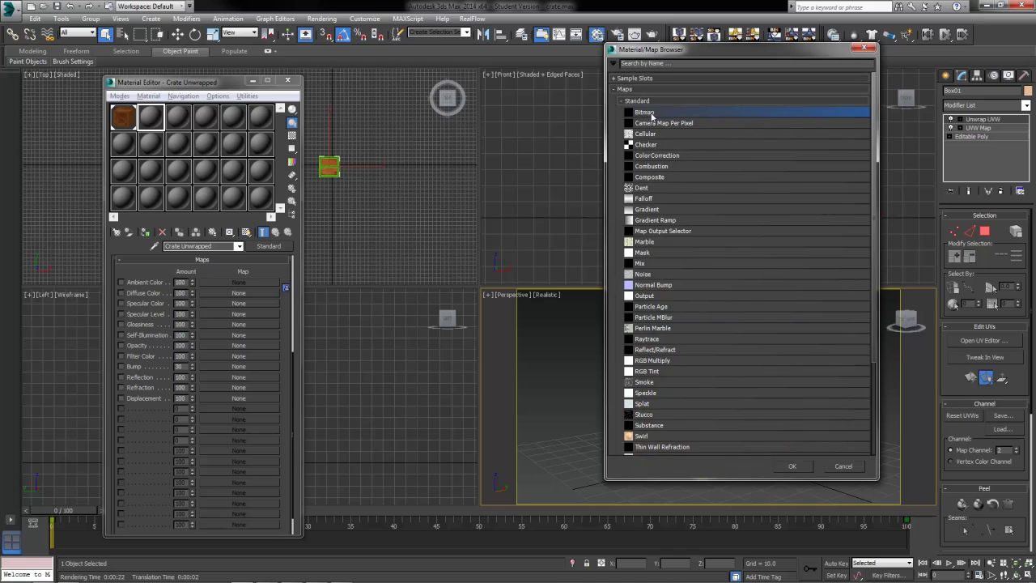
{"action": "double_click", "coordinate": [677, 115]}
{"action": "left_click", "coordinate": [93, 95]}
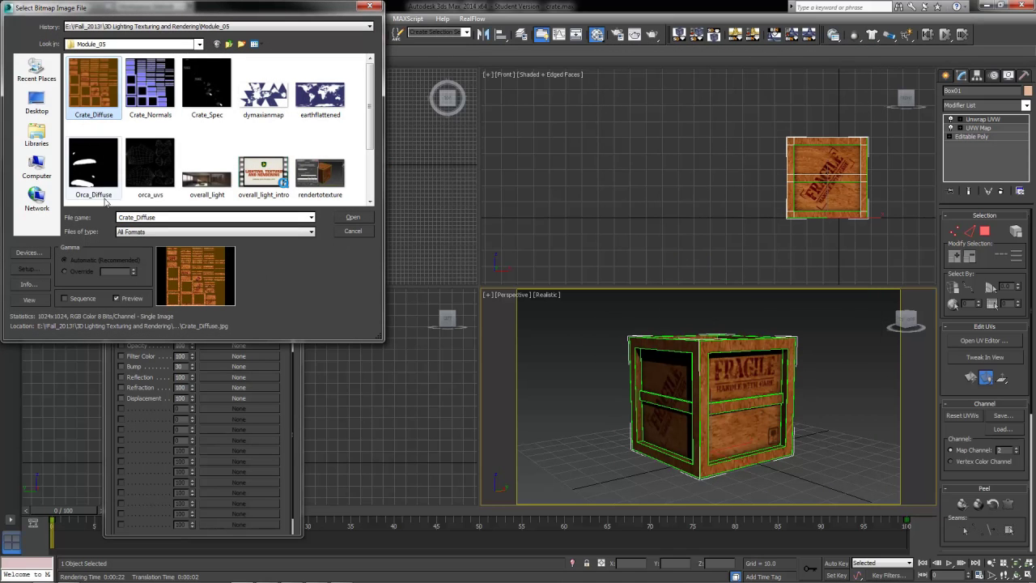
{"action": "left_click", "coordinate": [352, 218]}
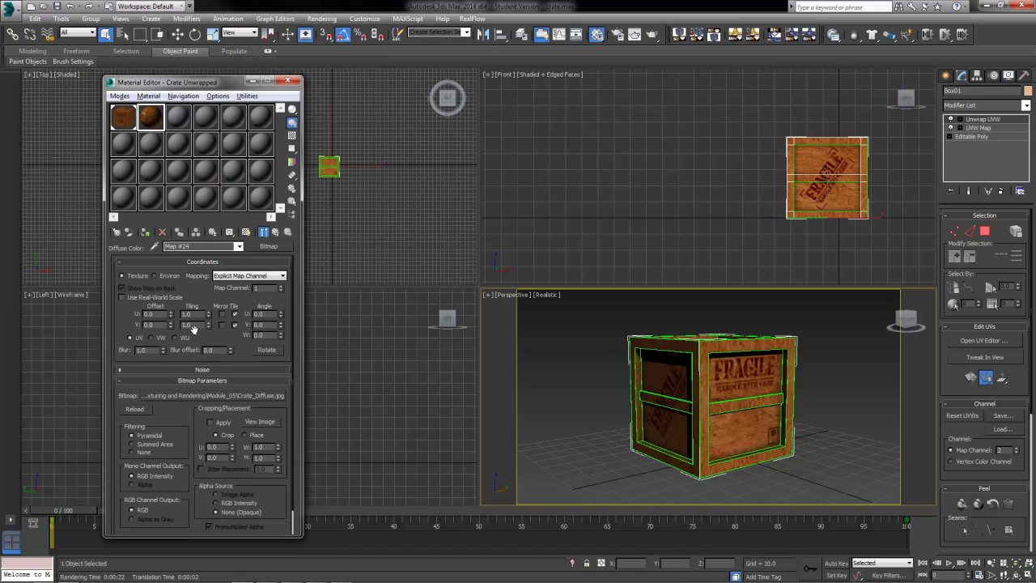
{"action": "double_click", "coordinate": [150, 116]}
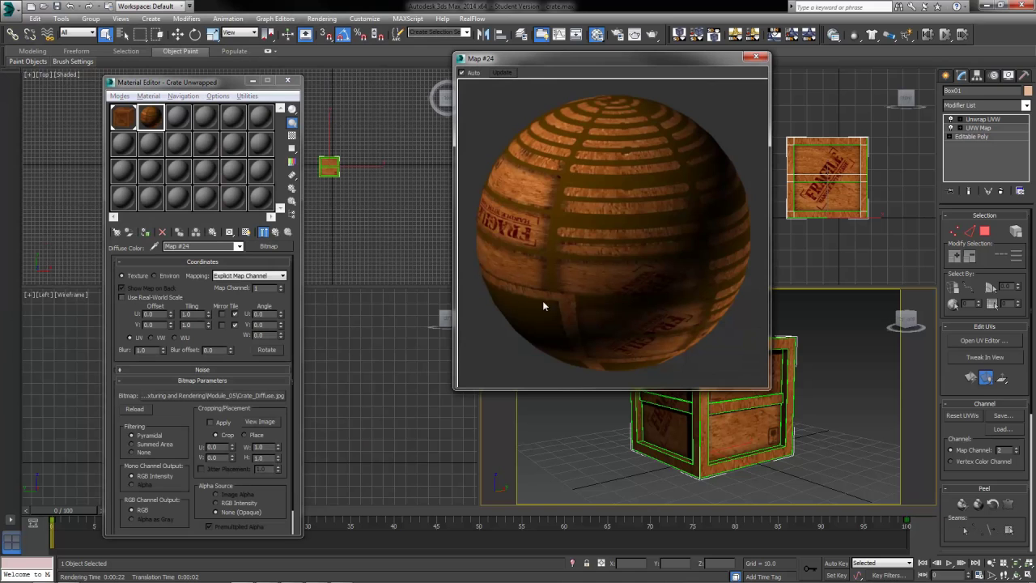
{"action": "left_click", "coordinate": [263, 233]}
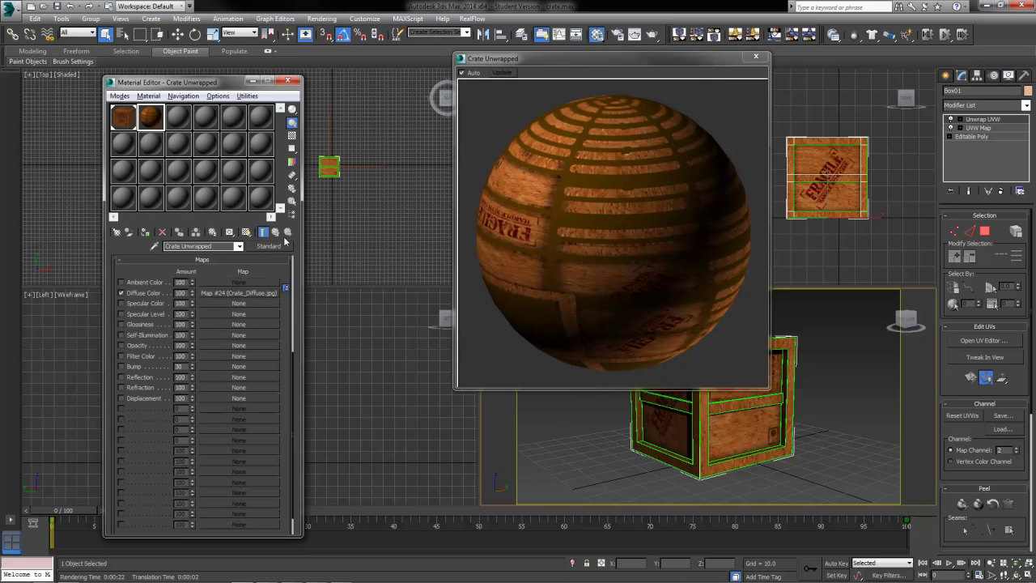
{"action": "left_click", "coordinate": [757, 57]}
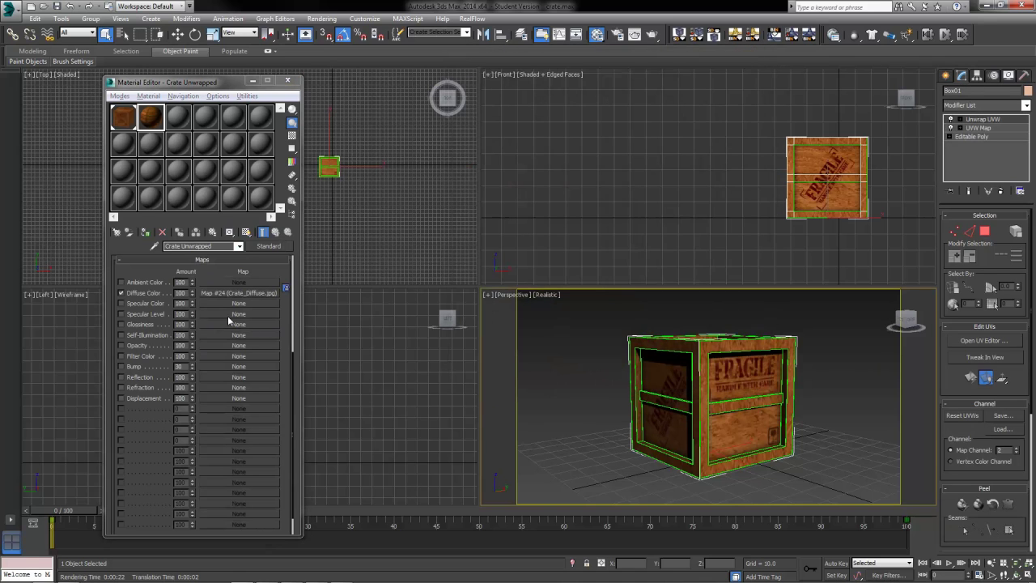
Assign the Crate_Spec bitmap to the Specular Level map and turn on shaded material display in the viewport.
{"action": "left_click", "coordinate": [227, 315]}
{"action": "double_click", "coordinate": [645, 113]}
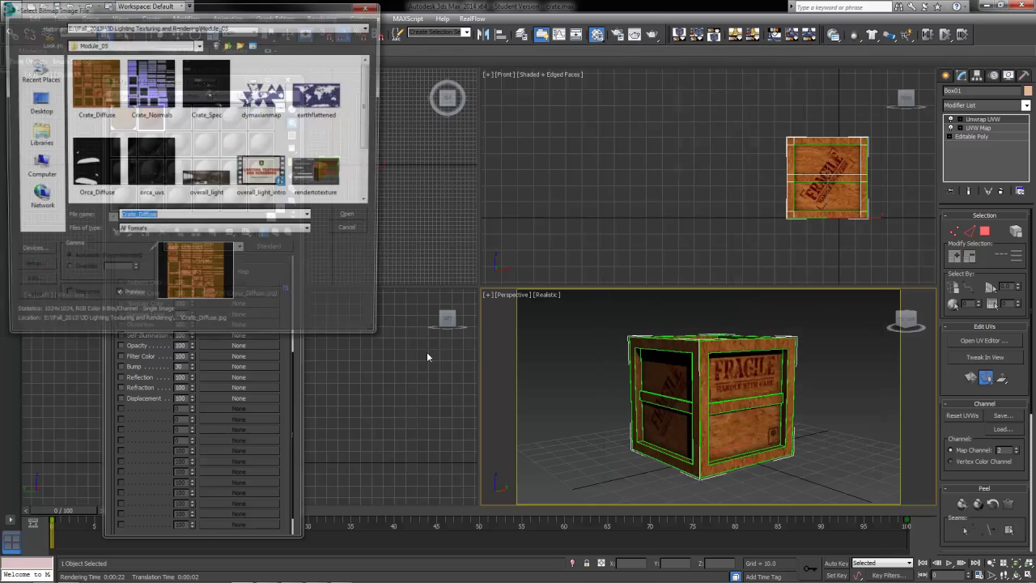
{"action": "left_click", "coordinate": [207, 85]}
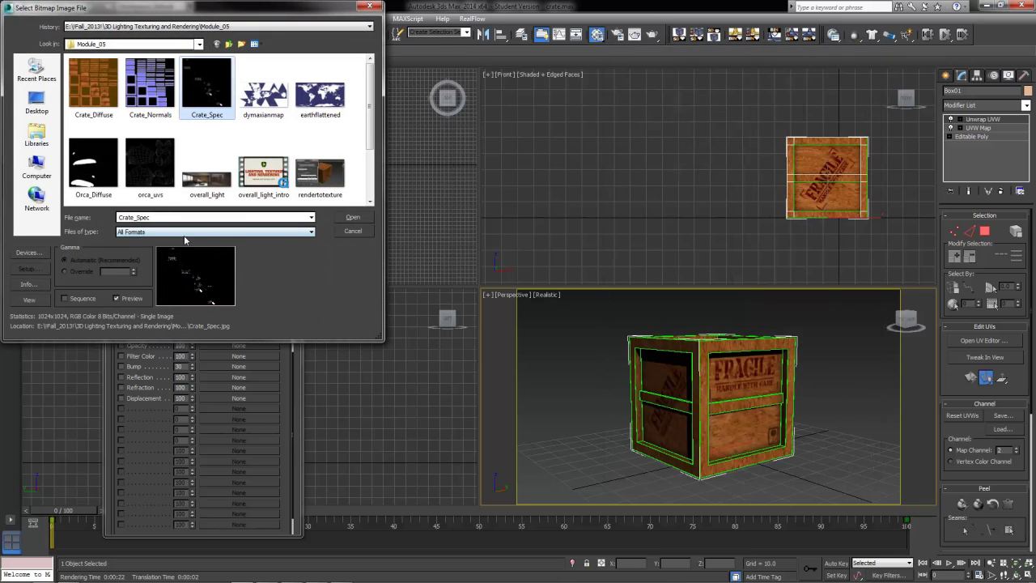
{"action": "double_click", "coordinate": [211, 105]}
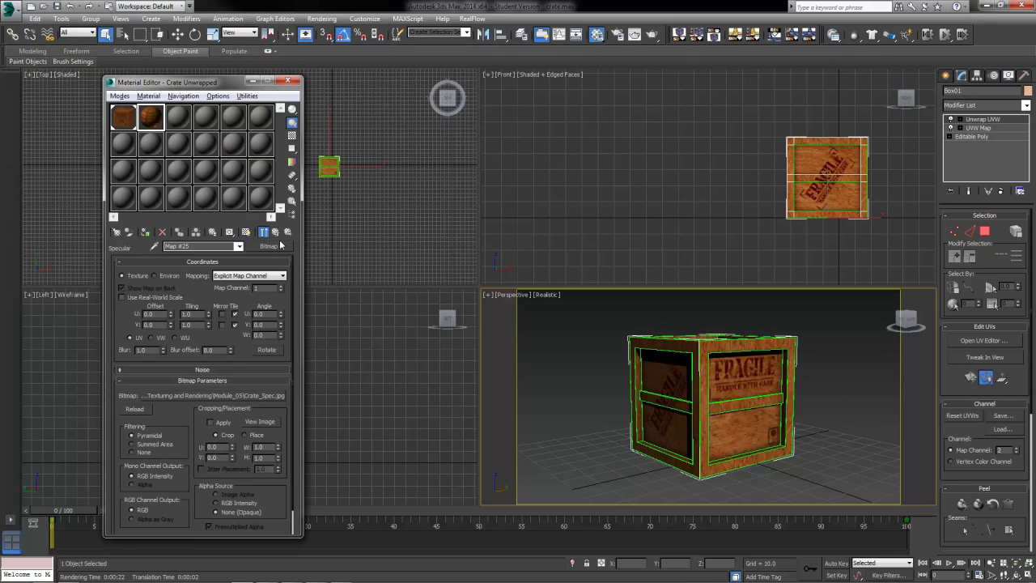
{"action": "left_click", "coordinate": [277, 233]}
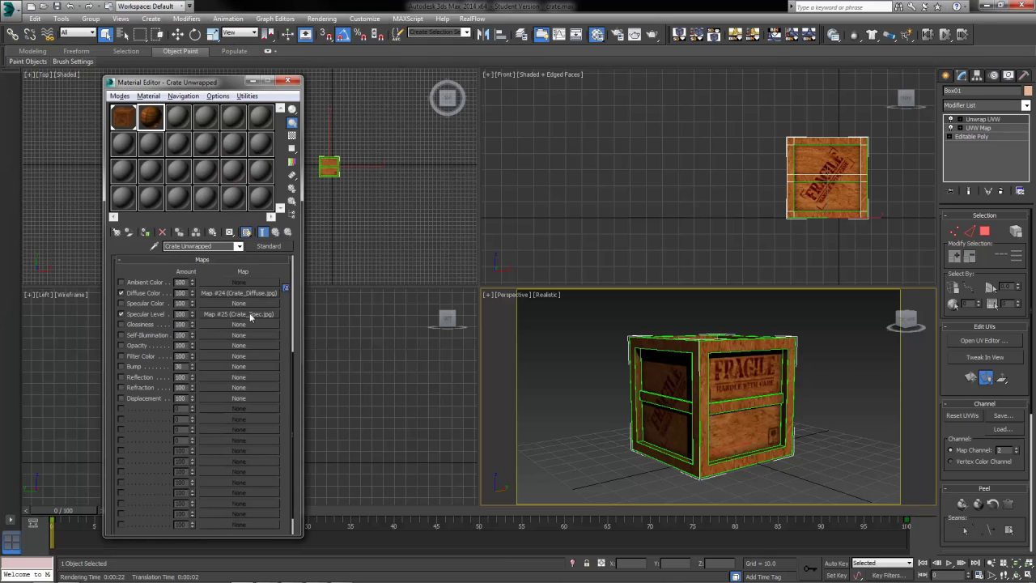
{"action": "left_click", "coordinate": [247, 232]}
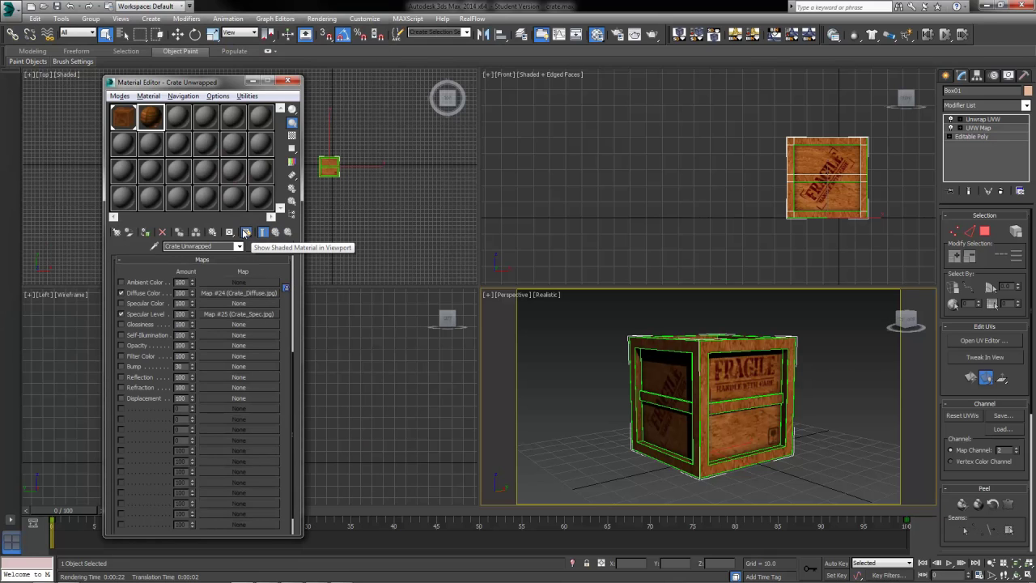
Assign a Normal Bump map to the Bump slot of Crate Unwrapped.
{"action": "left_click", "coordinate": [227, 366]}
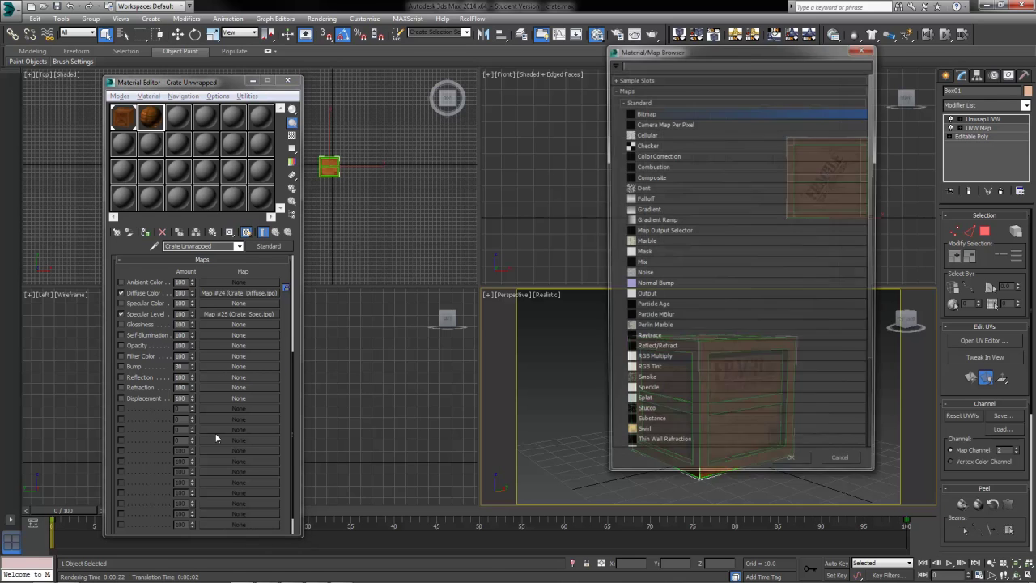
{"action": "left_click", "coordinate": [649, 287]}
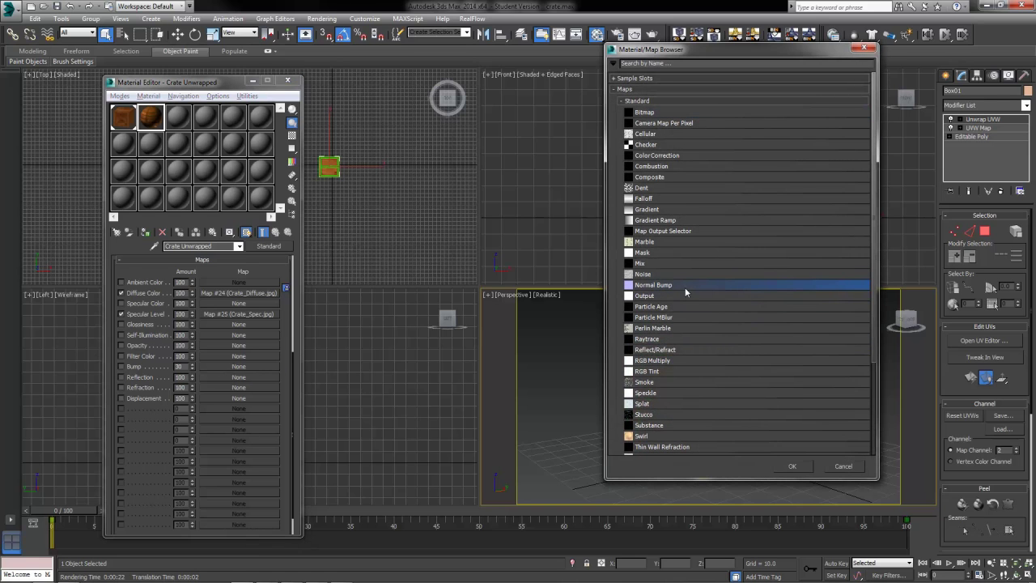
{"action": "double_click", "coordinate": [658, 287]}
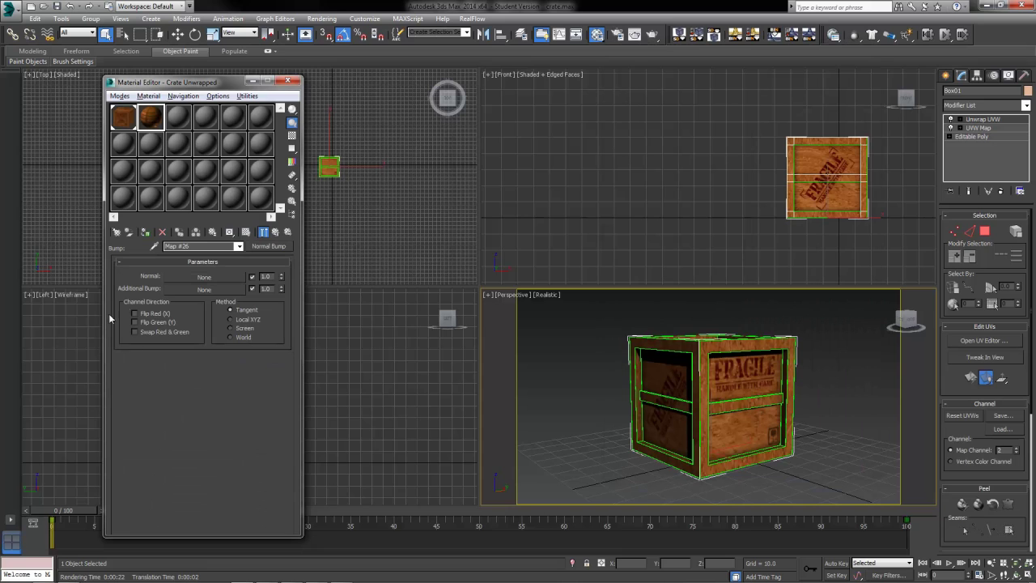
Preview the Crate_Normals image at full size and load it as the bitmap in the Normal slot of the Normal Bump map.
{"action": "left_click", "coordinate": [204, 277]}
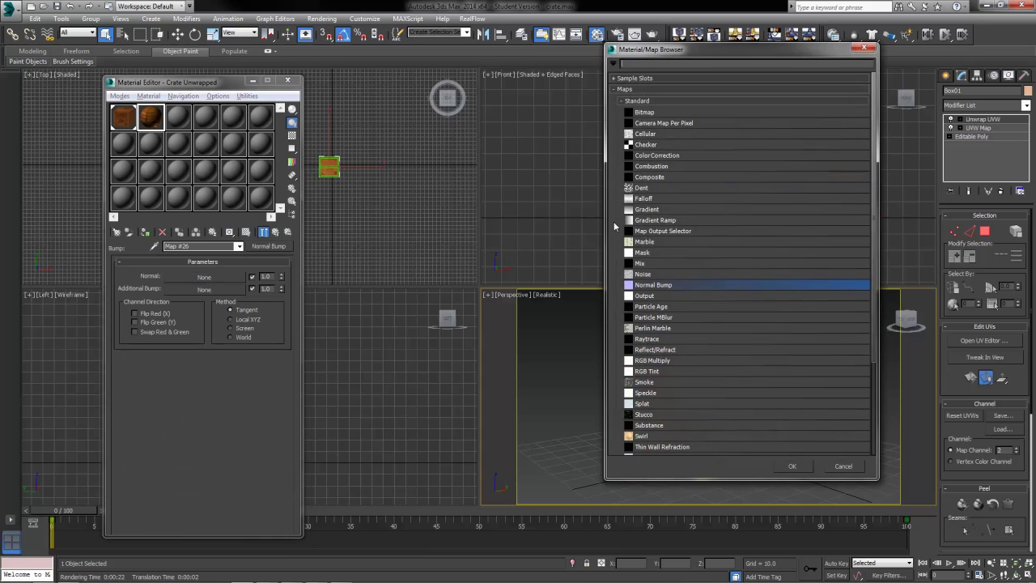
{"action": "double_click", "coordinate": [644, 112]}
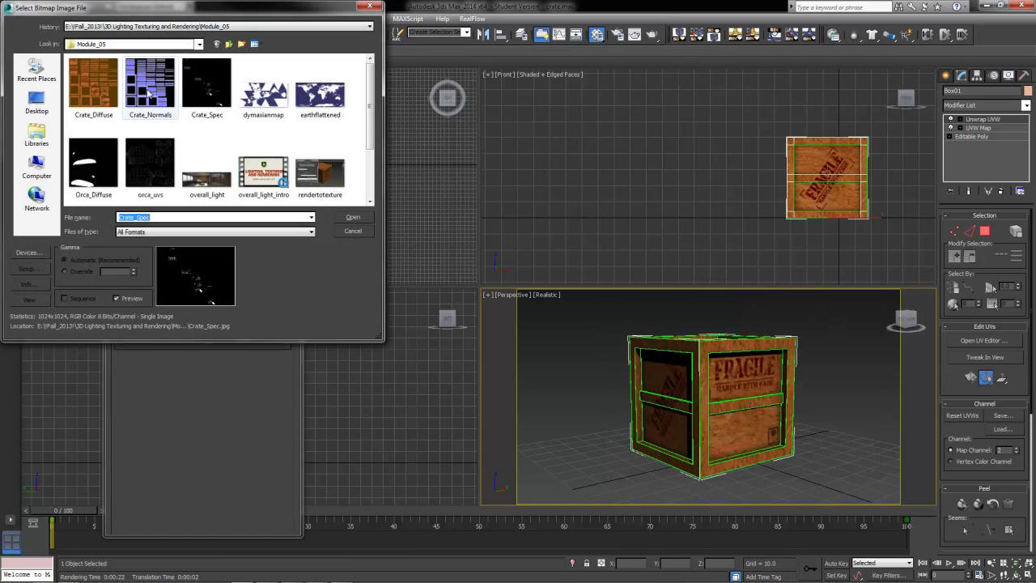
{"action": "left_click", "coordinate": [148, 93]}
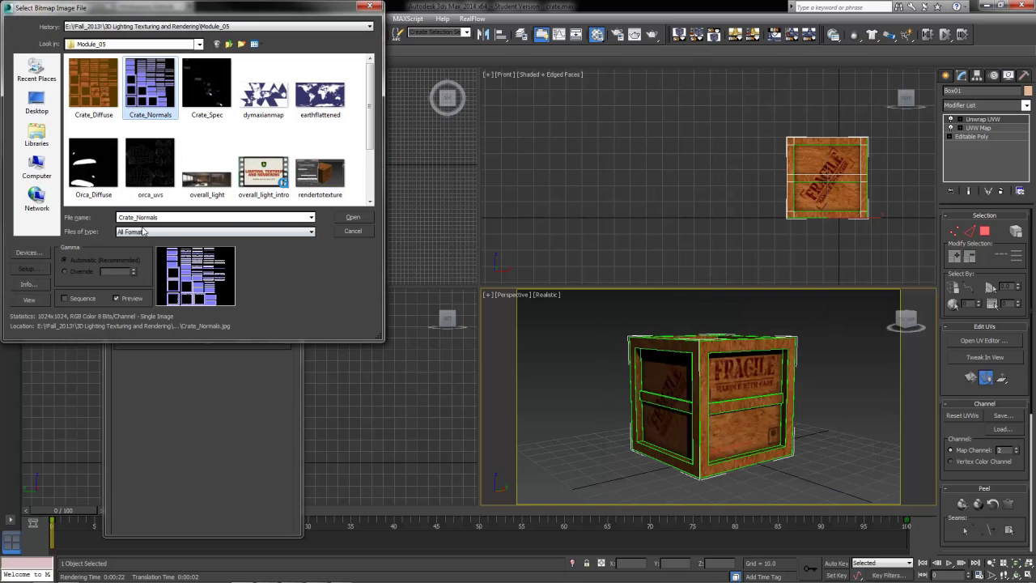
{"action": "right_click", "coordinate": [149, 111]}
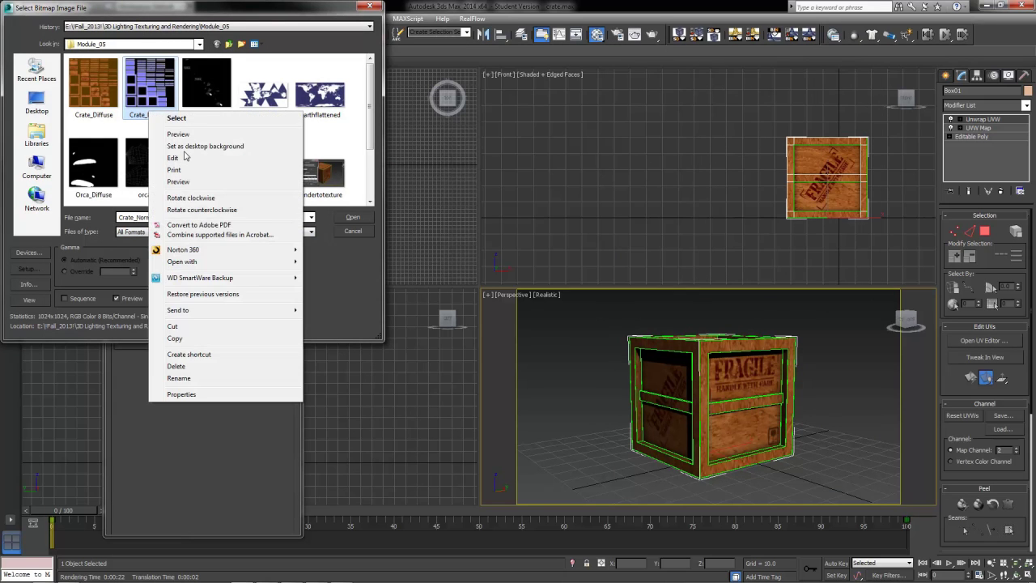
{"action": "left_click", "coordinate": [174, 133]}
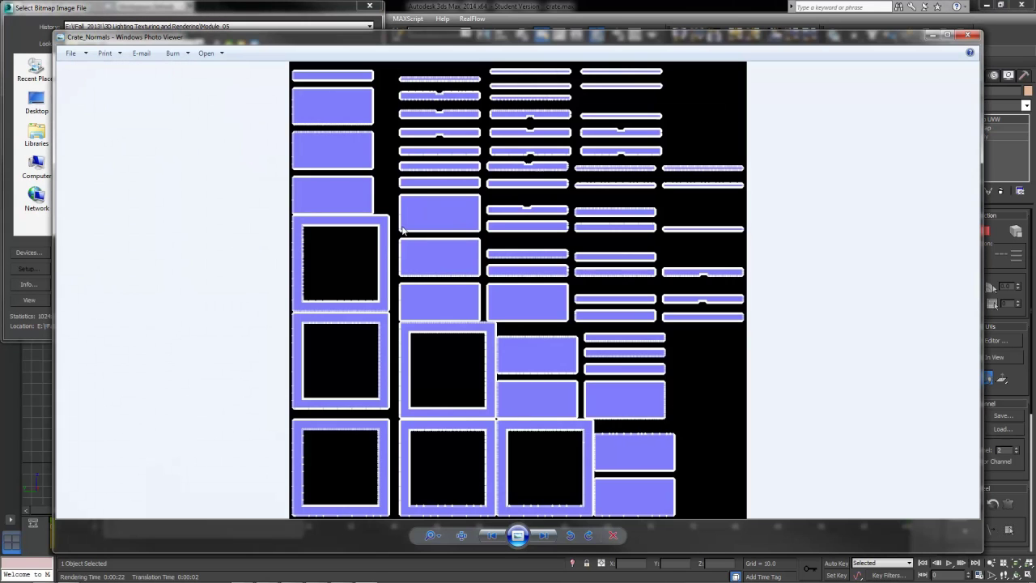
{"action": "left_click", "coordinate": [968, 34]}
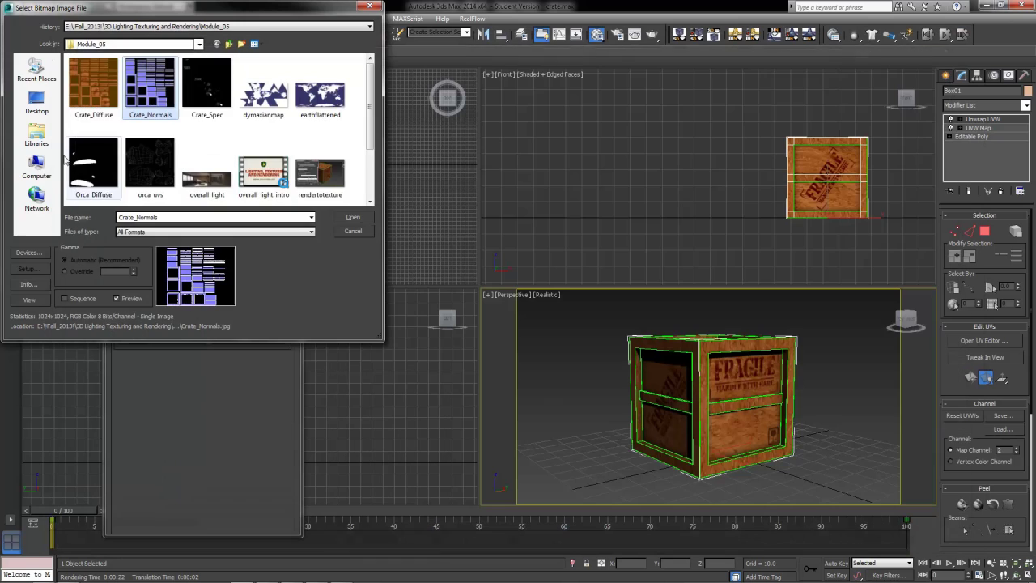
{"action": "double_click", "coordinate": [132, 92]}
{"action": "left_click", "coordinate": [285, 232]}
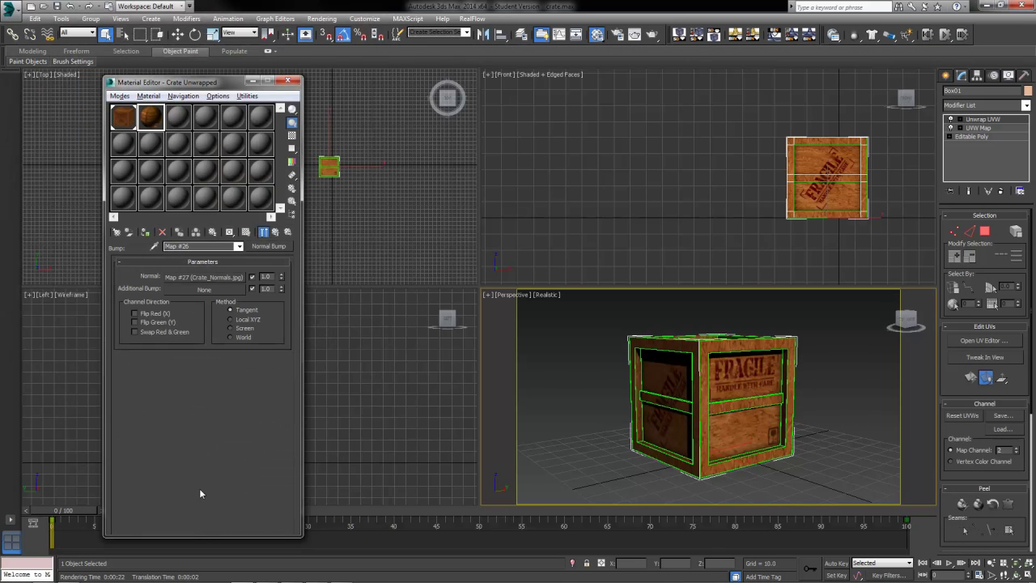
Set the Bump amount of Crate Unwrapped to 60 and check the material on the magnified sample.
{"action": "left_click", "coordinate": [276, 233]}
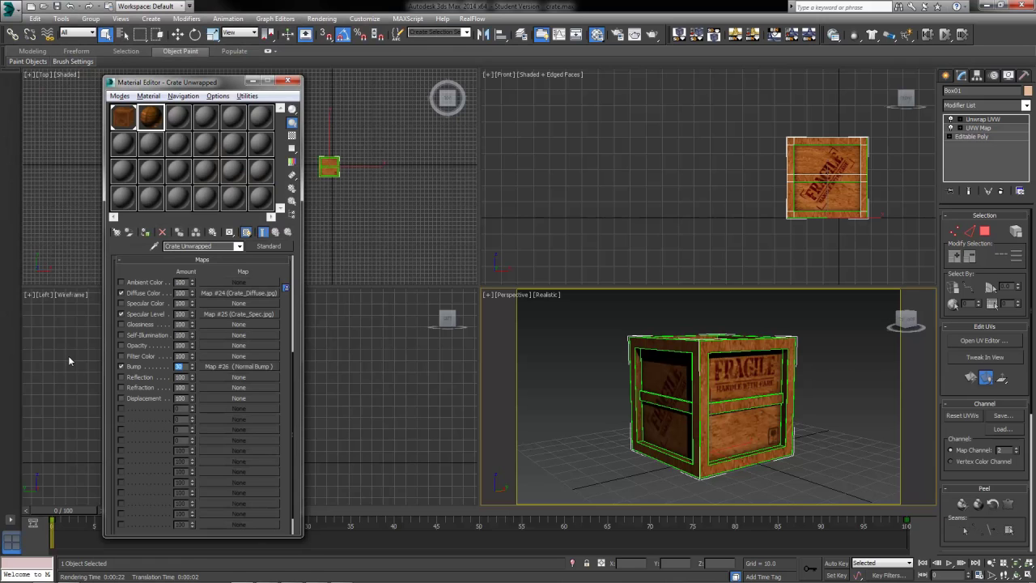
{"action": "type", "text": "60"}
{"action": "double_click", "coordinate": [151, 118]}
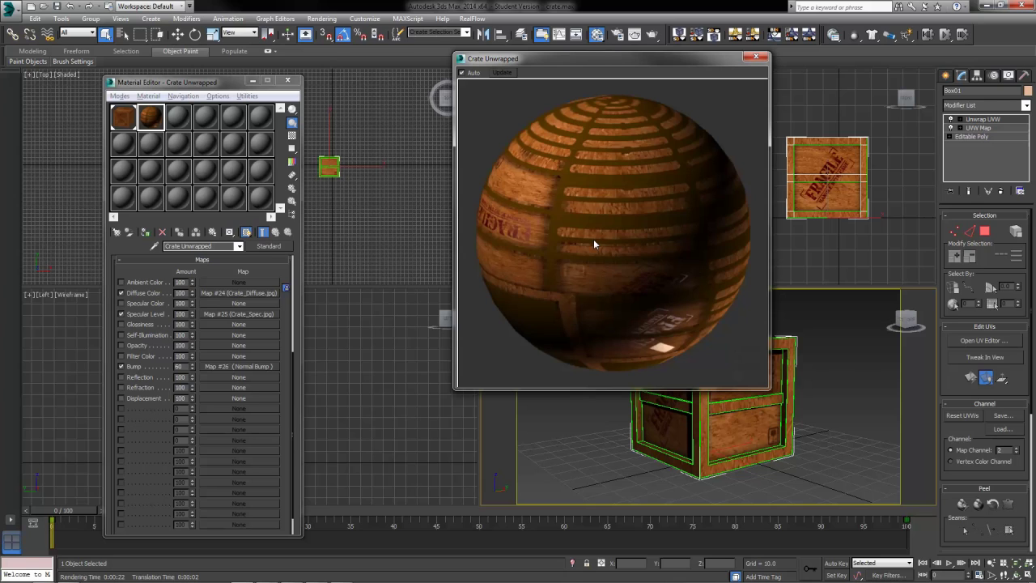
{"action": "left_click", "coordinate": [756, 57]}
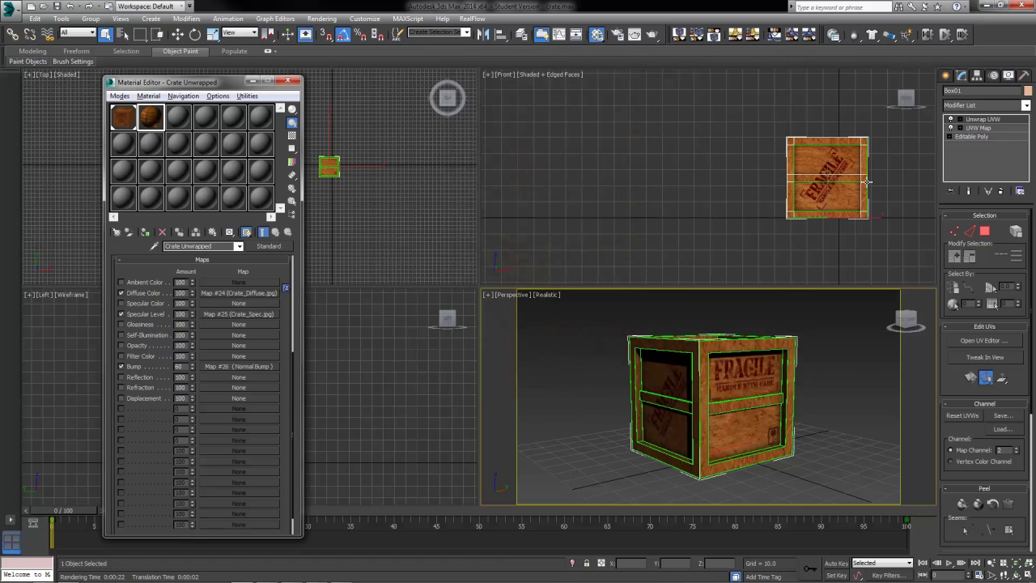
Remove the UVW Map modifier from the crate's modifier stack, holding the scene first.
{"action": "left_click", "coordinate": [714, 423]}
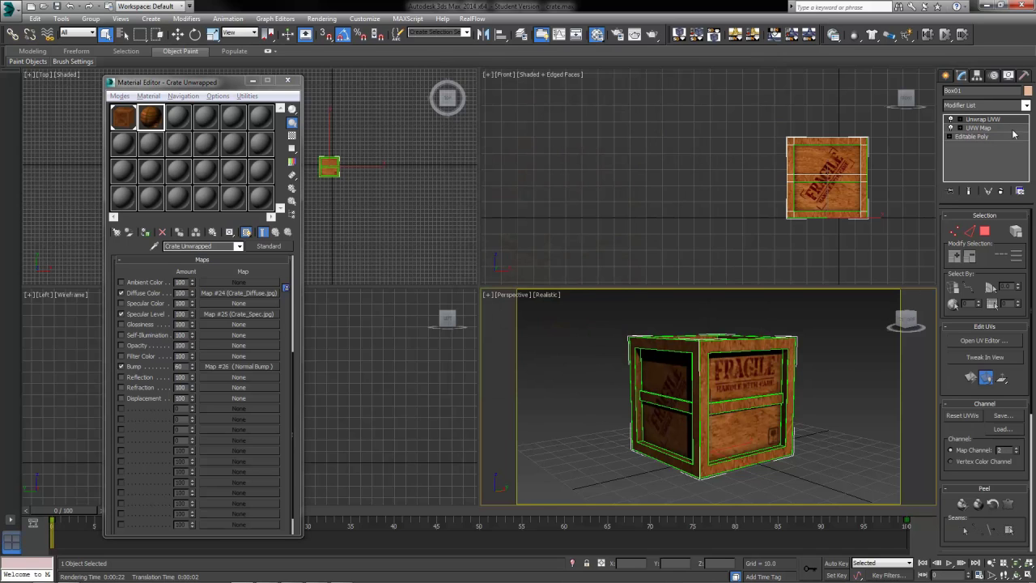
{"action": "left_click", "coordinate": [980, 127]}
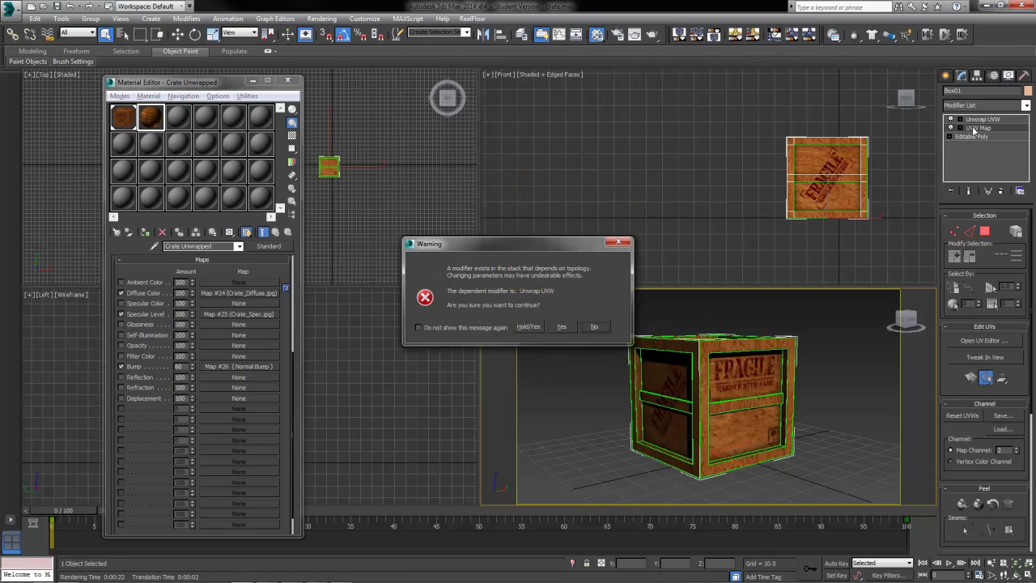
{"action": "left_click", "coordinate": [528, 327]}
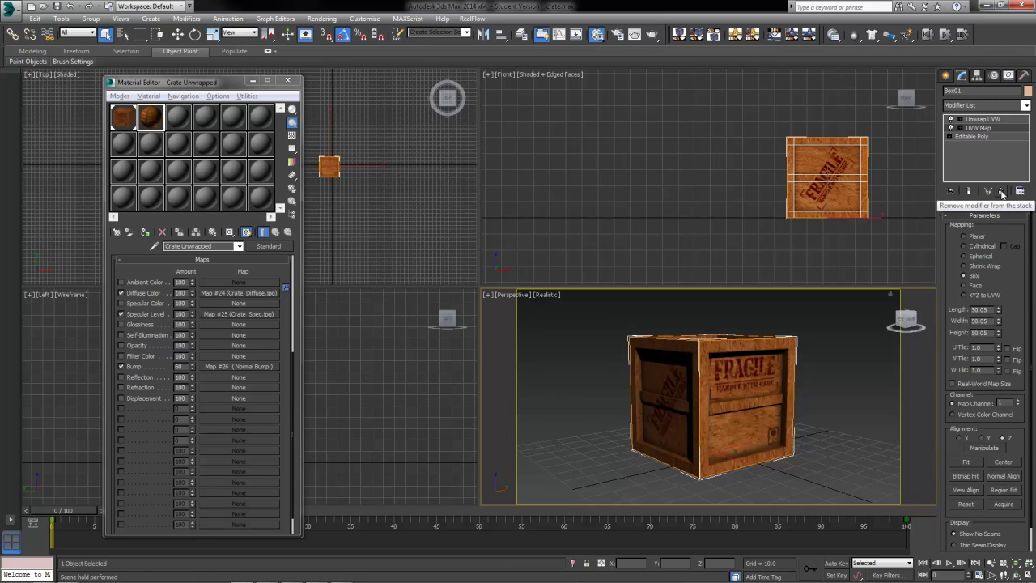
{"action": "left_click", "coordinate": [1003, 192]}
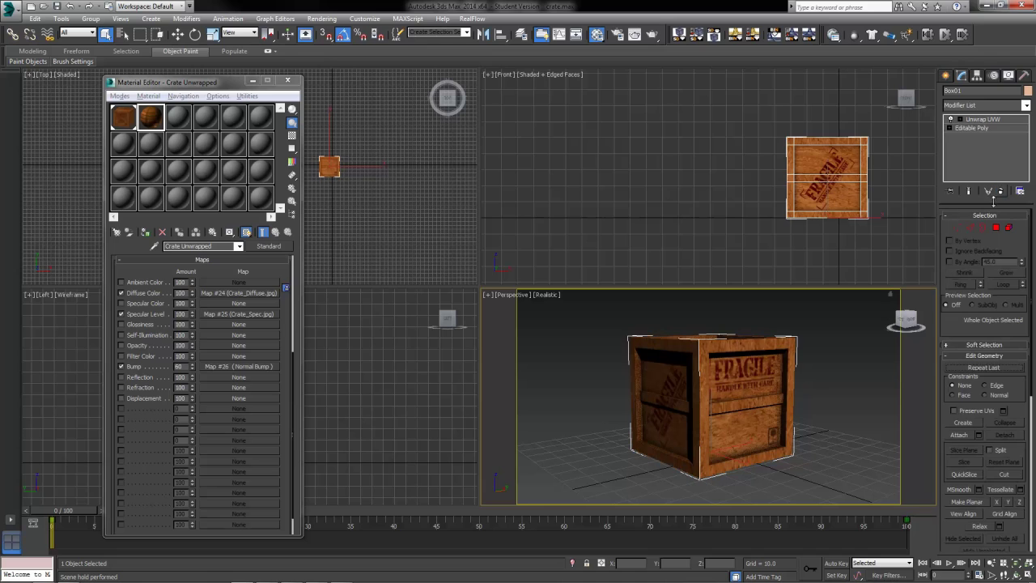
Set the Unwrap UVW modifier's map channel to 1, abandoning its changes to display the existing UVs.
{"action": "left_click", "coordinate": [990, 121]}
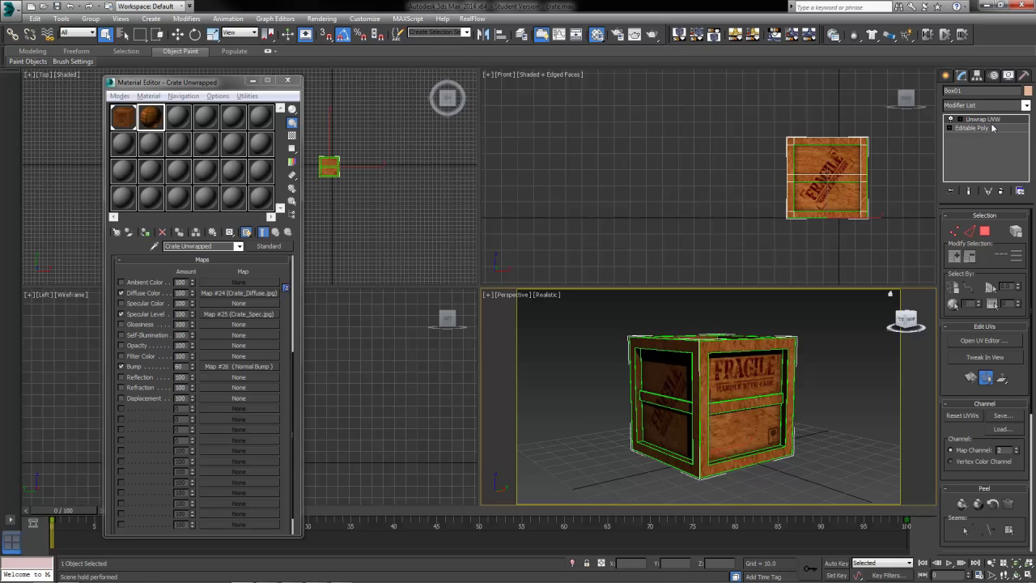
{"action": "left_click", "coordinate": [1016, 454]}
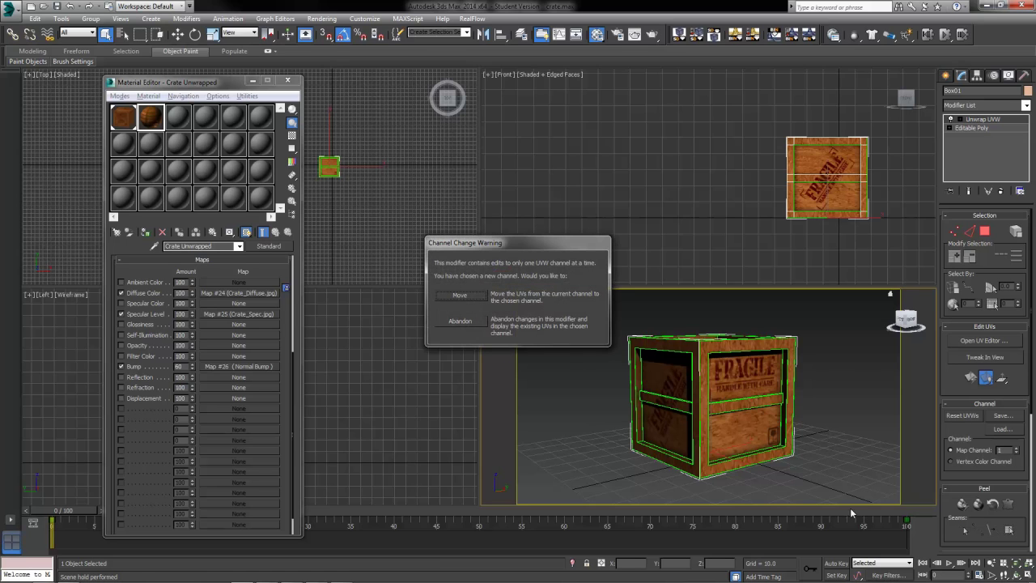
{"action": "left_click", "coordinate": [460, 320]}
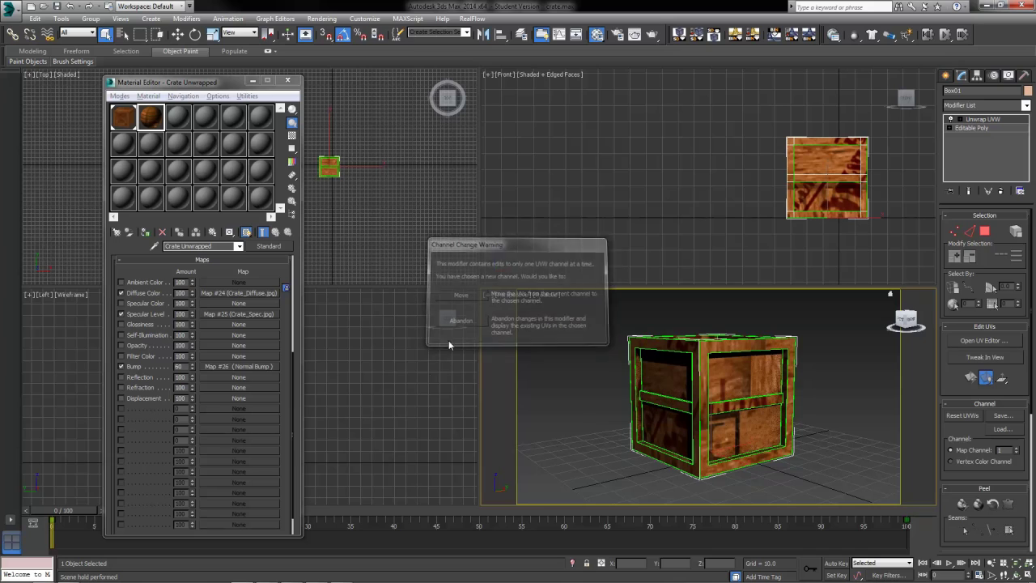
Apply the Crate Unwrapped material to the crate in the Perspective viewport and reselect the crate's Unwrap UVW modifier at polygon level.
{"action": "left_click", "coordinate": [432, 379]}
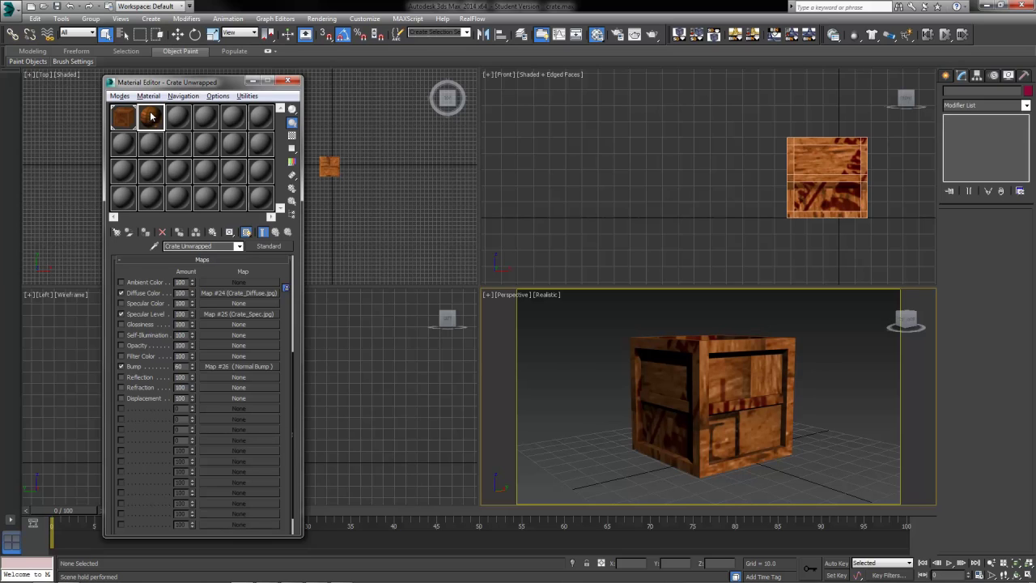
{"action": "left_click_drag", "start_coordinate": [703, 368], "coordinate": [704, 369]}
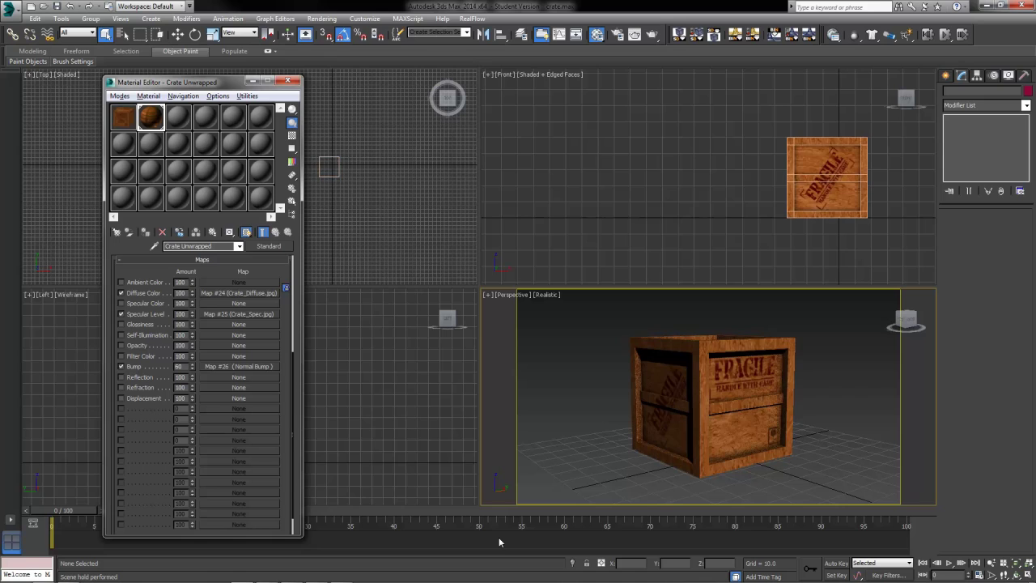
{"action": "key", "text": "3"}
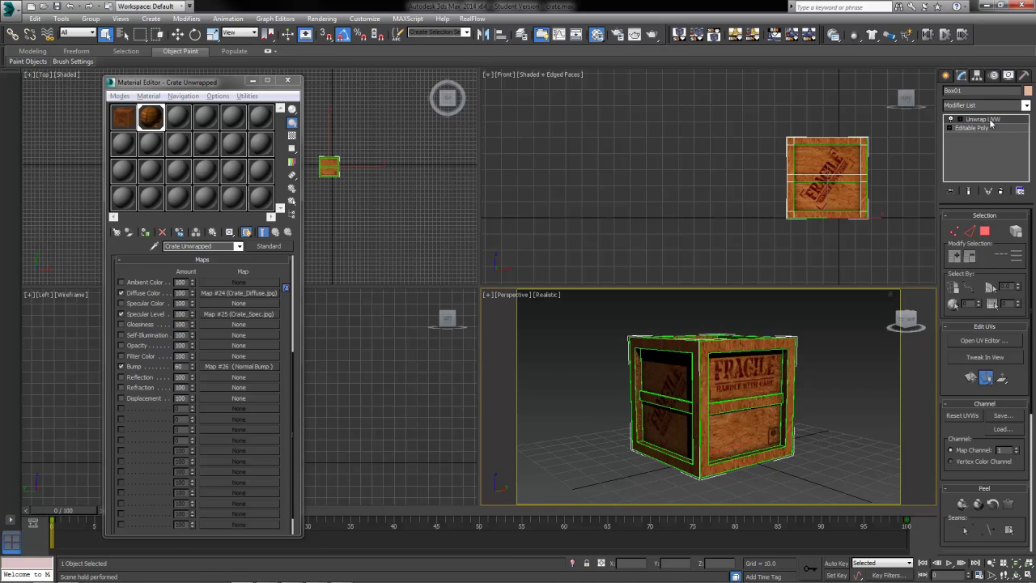
Deselect the crate and inspect its Crate Unwrapped textures from different angles in the Perspective viewport.
{"action": "middle_click_drag", "start_coordinate": [818, 379], "coordinate": [838, 352], "text": "alt"}
{"action": "left_click", "coordinate": [834, 396]}
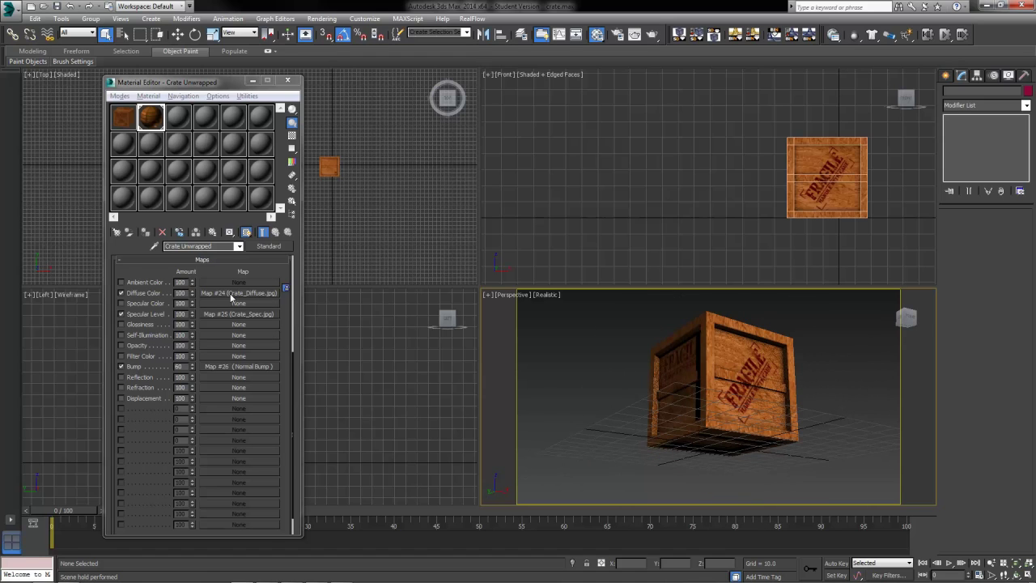
{"action": "middle_click_drag", "start_coordinate": [809, 425], "coordinate": [769, 414], "text": "alt"}
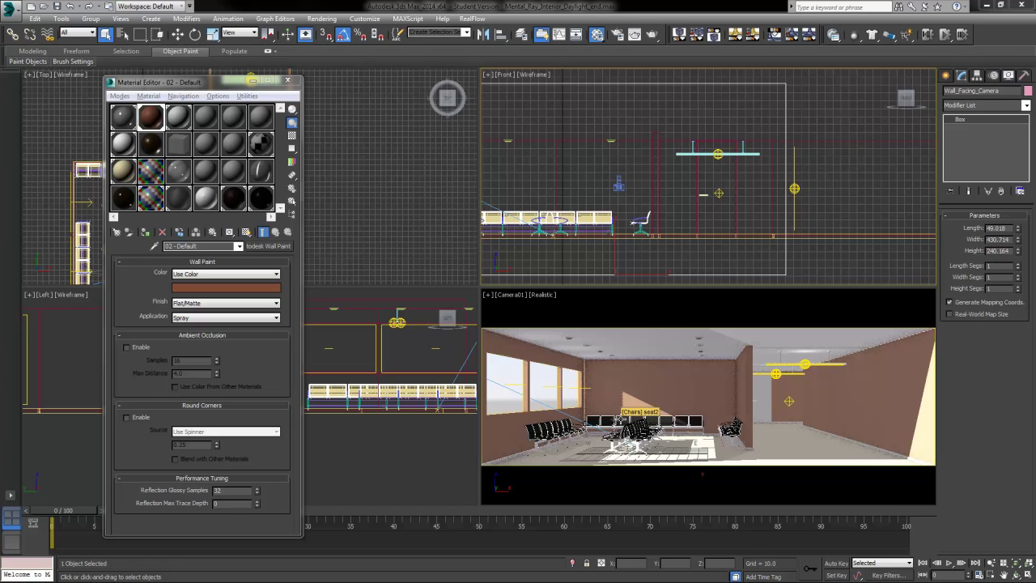
Preview the Camera01 view of the daylight interior with a test render, stop it early and close the rendered frame.
{"action": "left_click", "coordinate": [751, 347]}
{"action": "left_click", "coordinate": [656, 36]}
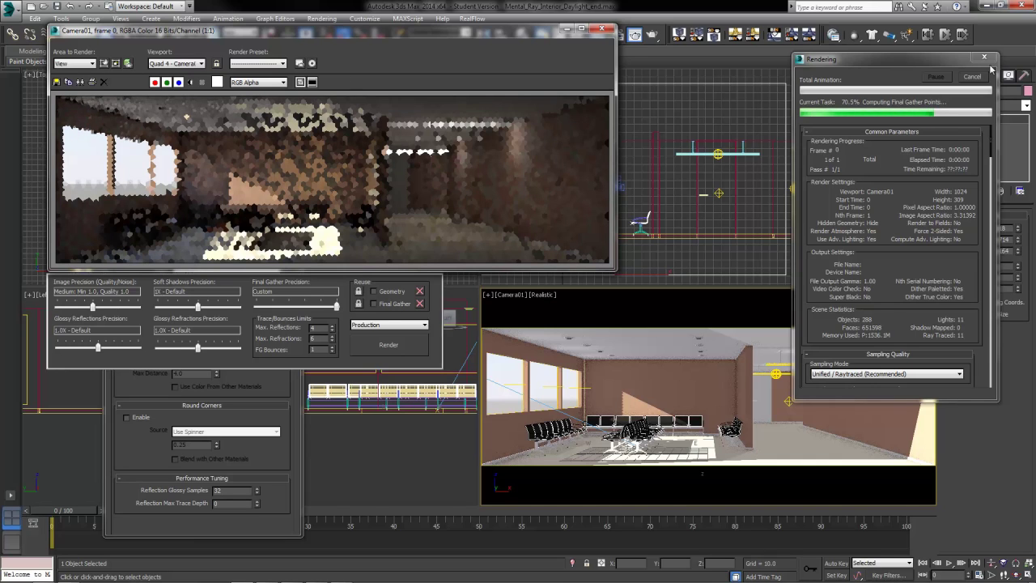
{"action": "key", "text": "Escape"}
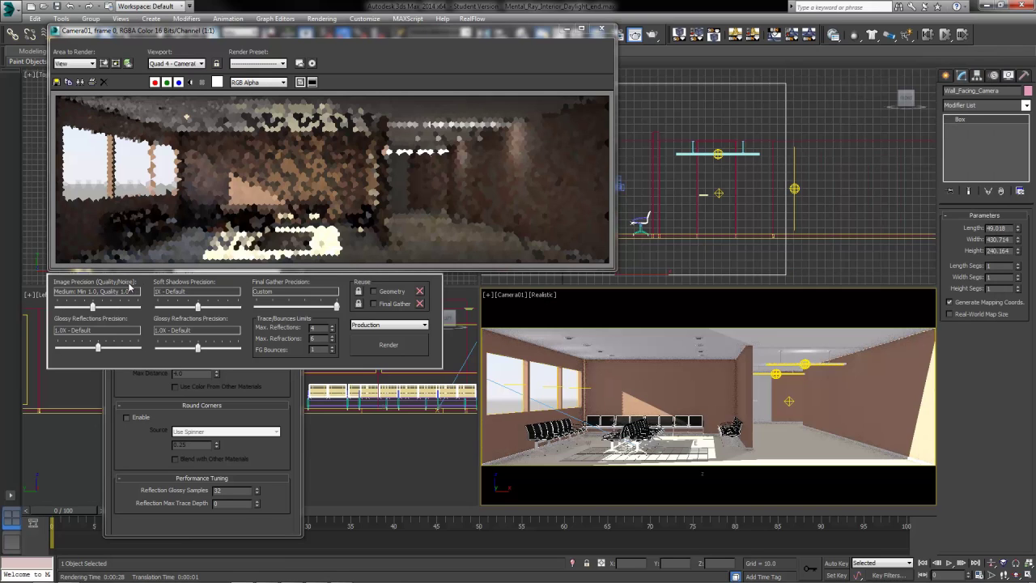
{"action": "left_click", "coordinate": [602, 28]}
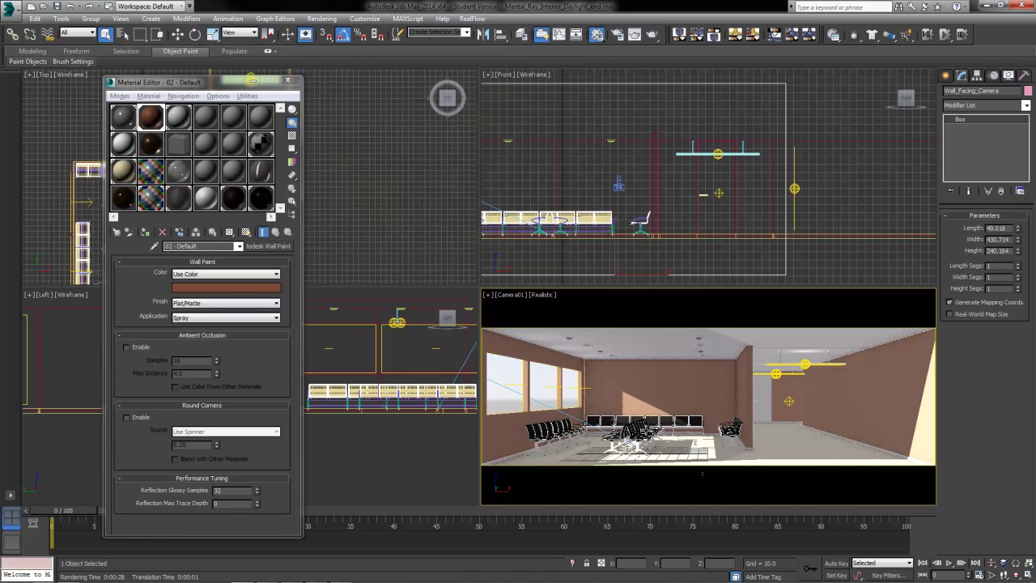
Select the Office_WaitingRoom object with the Move tool active and close the Material Editor.
{"action": "left_click", "coordinate": [692, 396]}
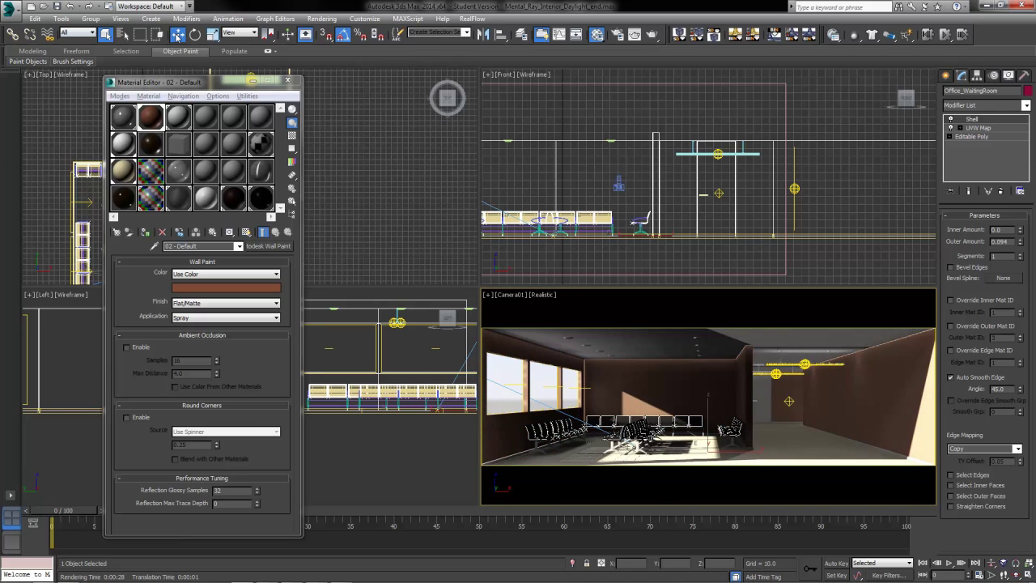
{"action": "left_click", "coordinate": [178, 36]}
{"action": "left_click", "coordinate": [287, 81]}
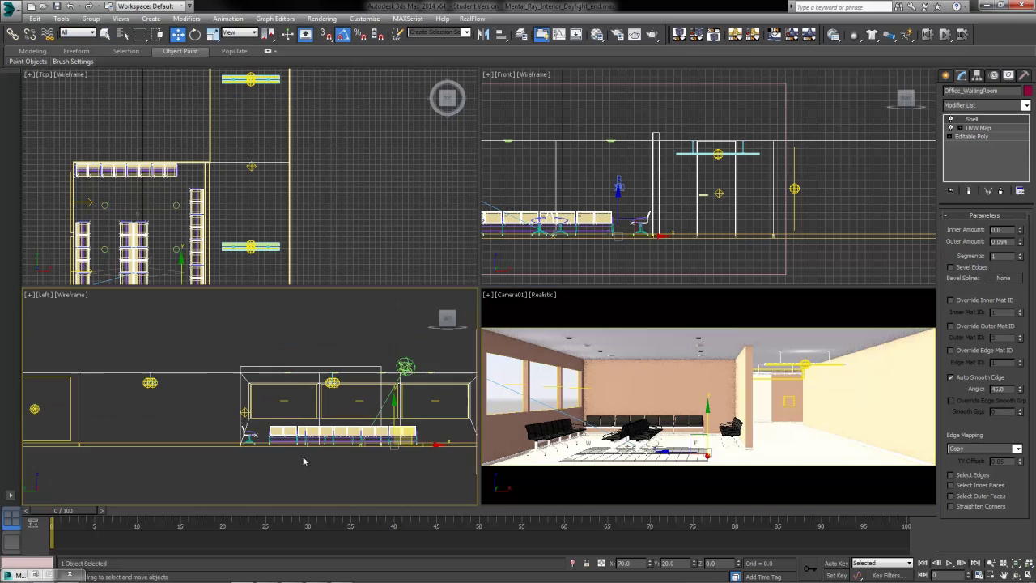
{"action": "left_click", "coordinate": [261, 359]}
{"action": "left_click", "coordinate": [215, 373]}
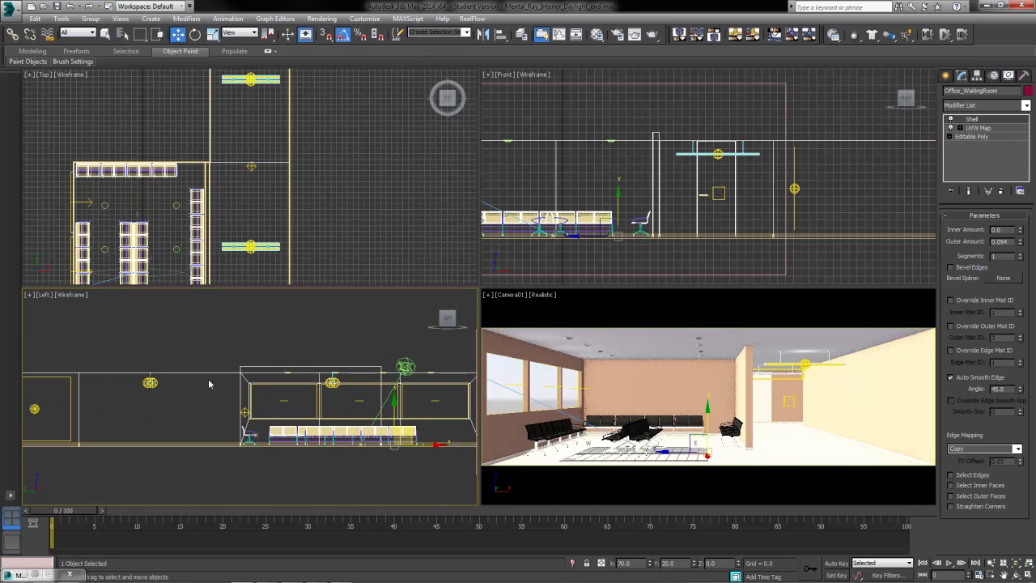
{"action": "left_click_drag", "start_coordinate": [375, 434], "coordinate": [245, 413]}
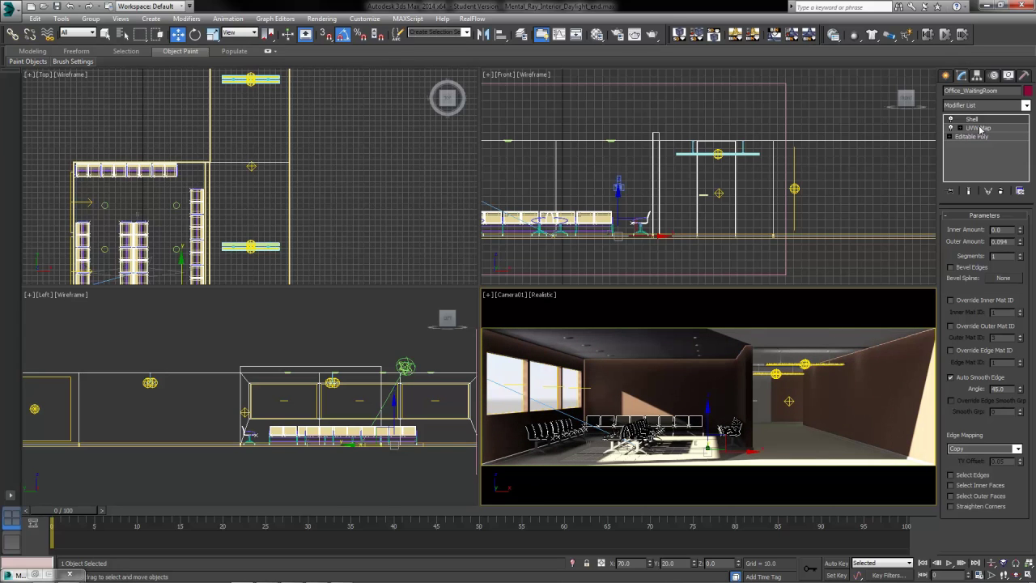
Add an Unwrap UVW modifier above the Shell on Office_WaitingRoom and display its UVs in the UV editor.
{"action": "left_click", "coordinate": [980, 128]}
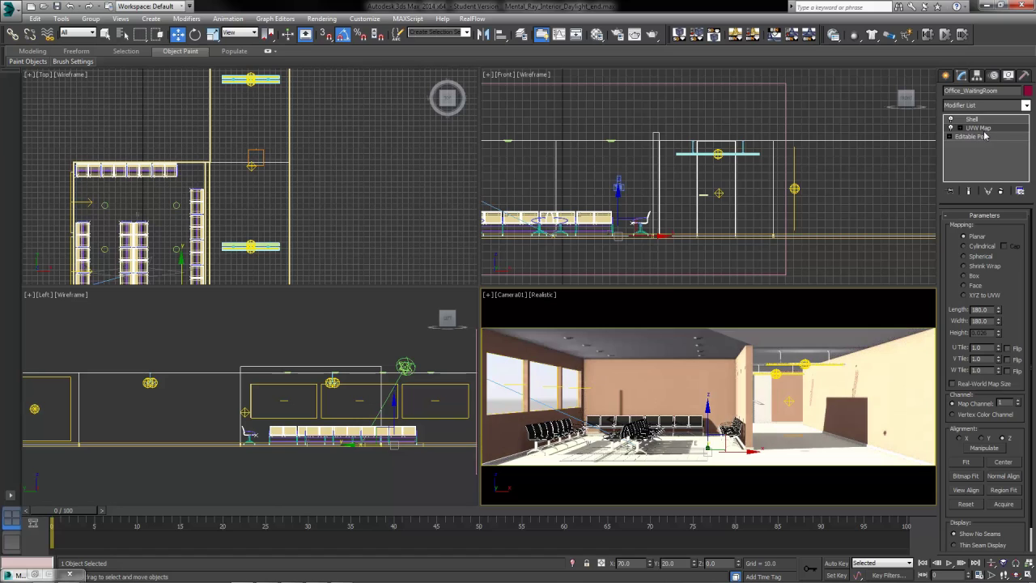
{"action": "left_click", "coordinate": [974, 120]}
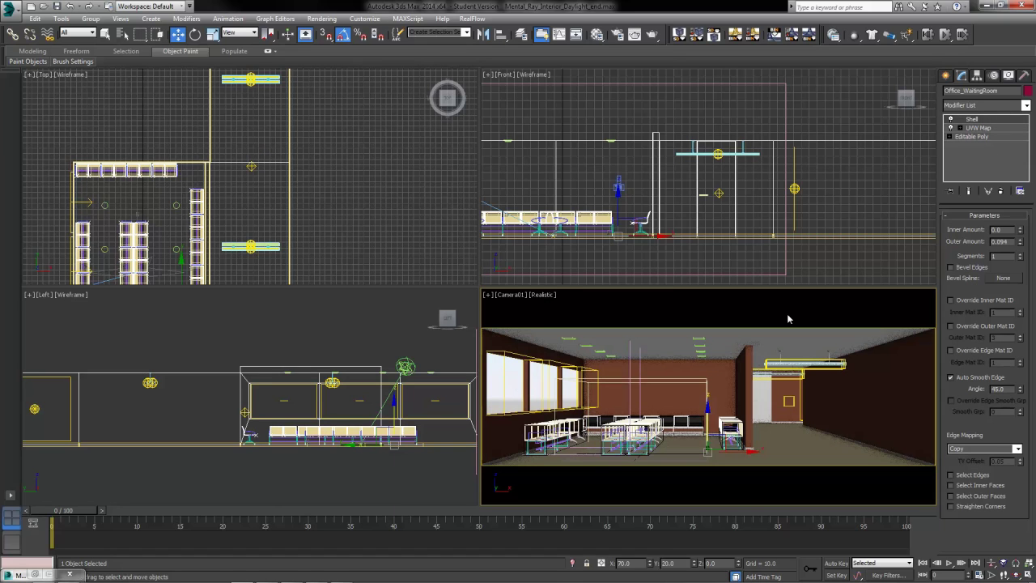
{"action": "left_click", "coordinate": [1013, 106]}
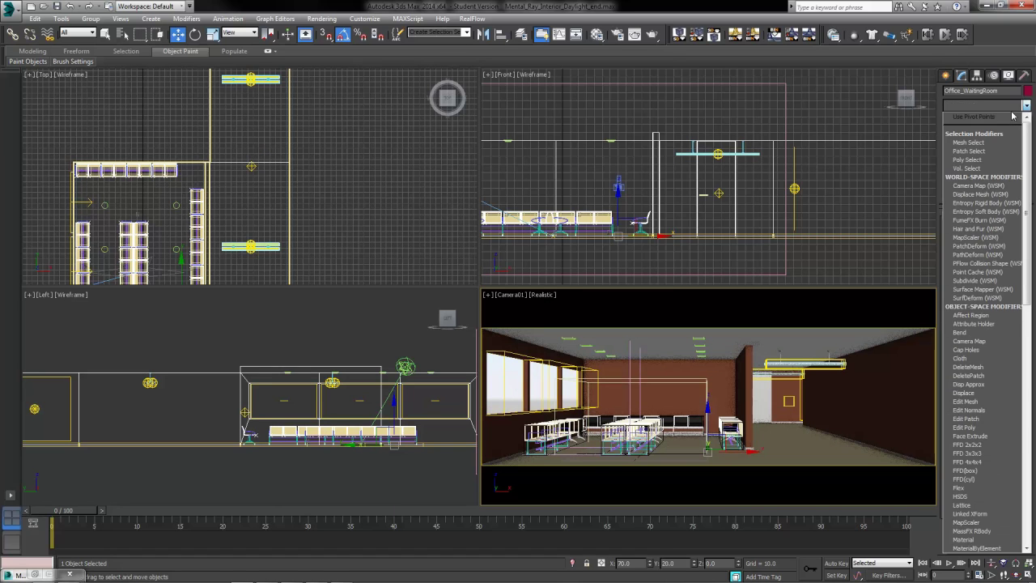
{"action": "left_click_drag", "start_coordinate": [1028, 136], "coordinate": [1029, 375]}
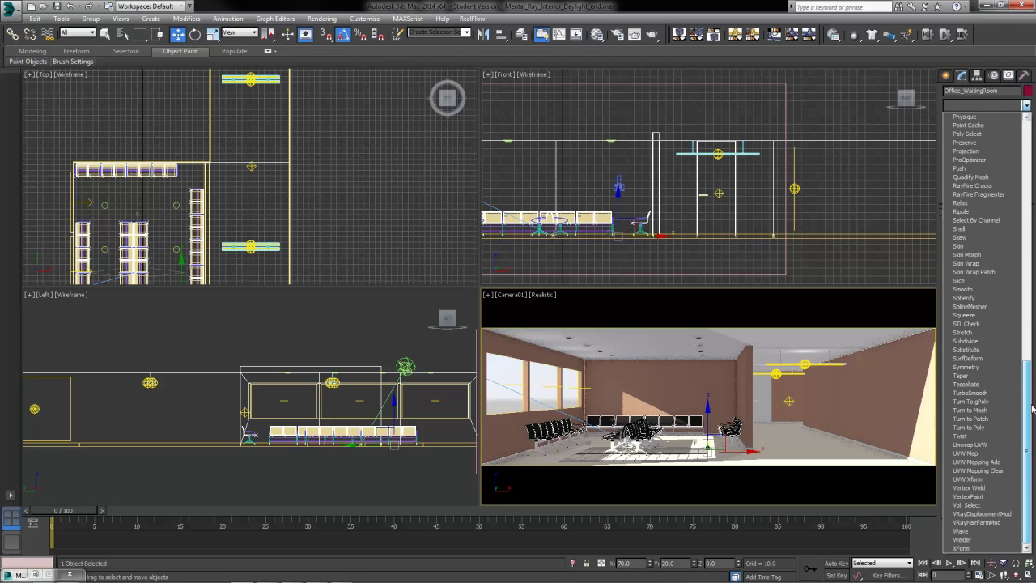
{"action": "left_click", "coordinate": [967, 446]}
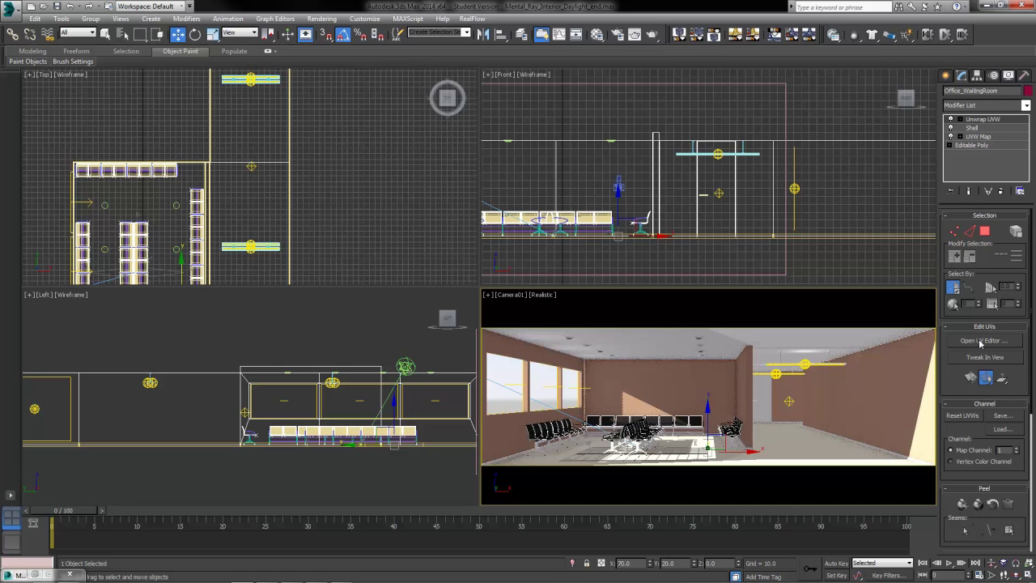
{"action": "left_click", "coordinate": [974, 341]}
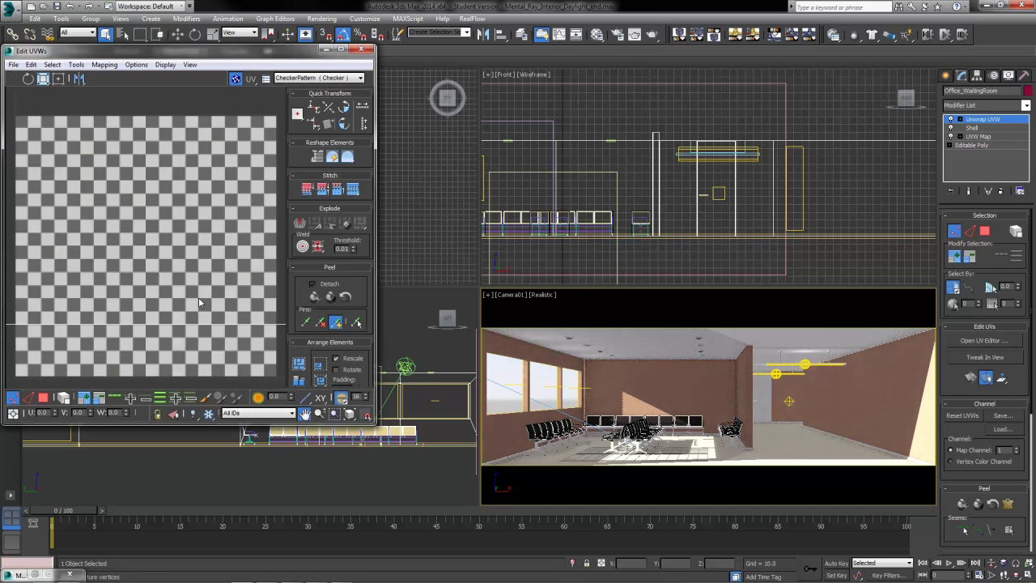
{"action": "scroll", "coordinate": [199, 299], "scroll_direction": "down", "scroll_amount": 5}
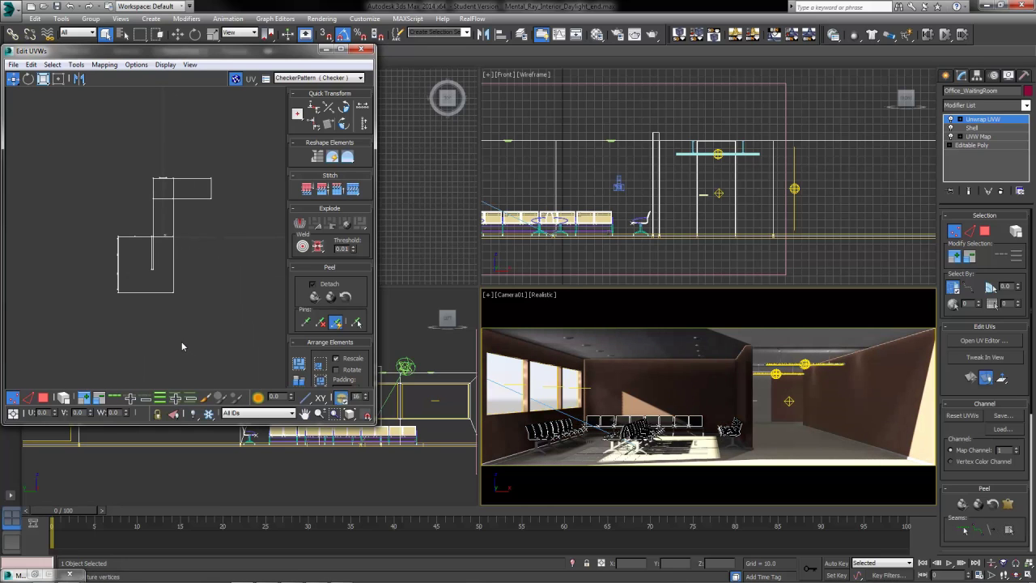
Check the room's UVW Map modifier with the scene held, and reopen the UV editor from Unwrap UVW.
{"action": "left_click", "coordinate": [978, 137]}
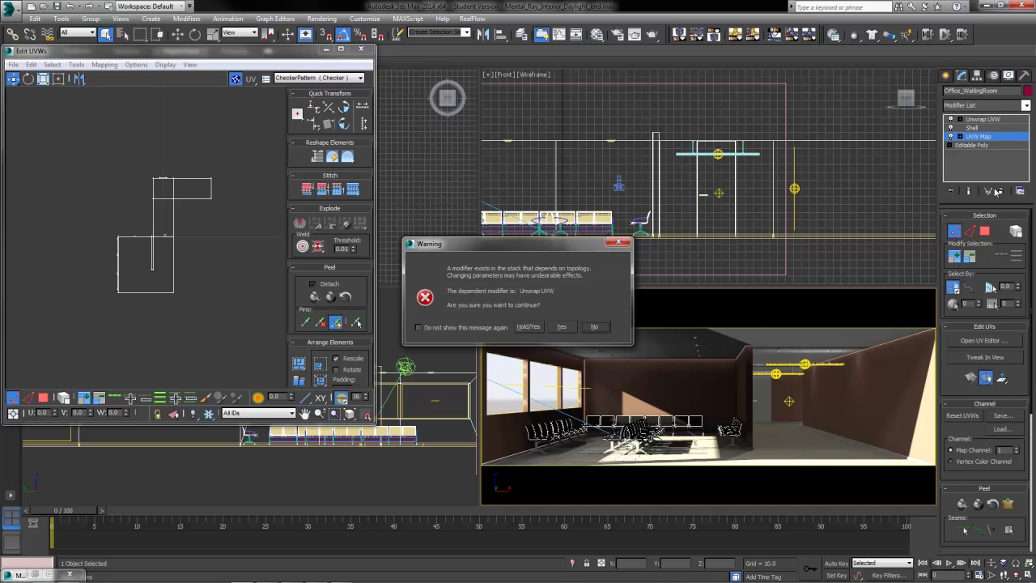
{"action": "left_click", "coordinate": [536, 328]}
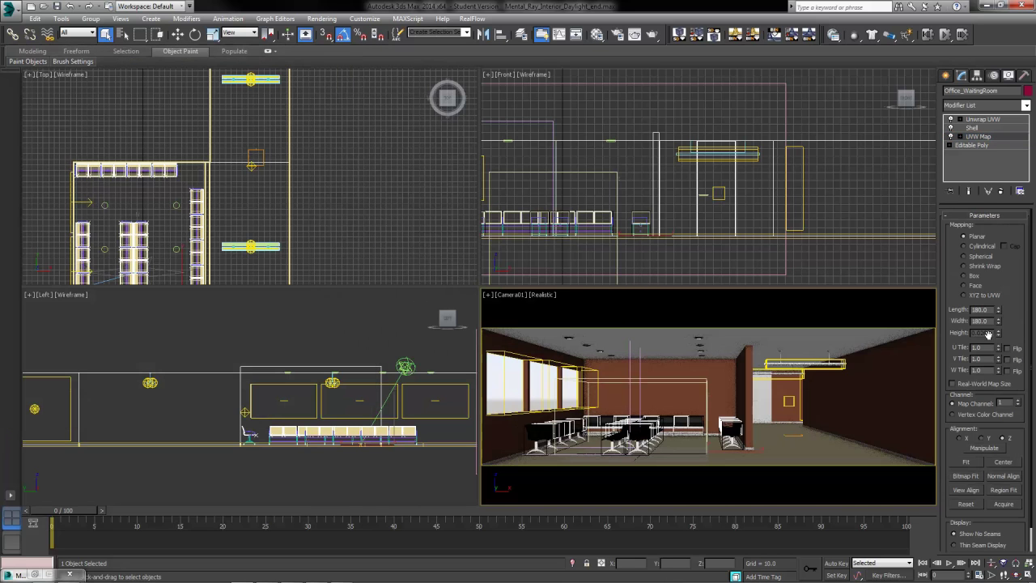
{"action": "left_click", "coordinate": [976, 276]}
{"action": "left_click", "coordinate": [982, 119]}
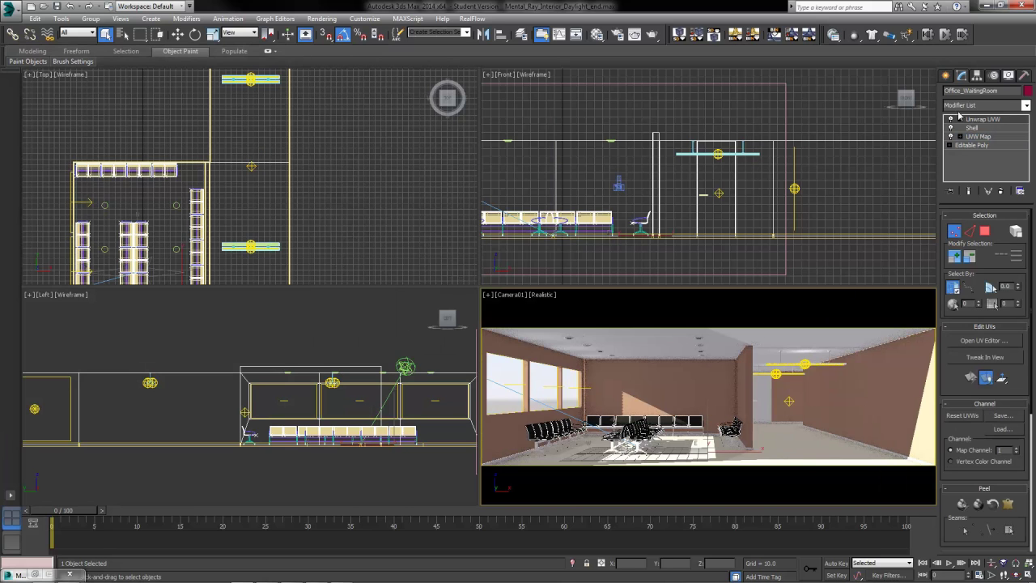
{"action": "left_click", "coordinate": [985, 340]}
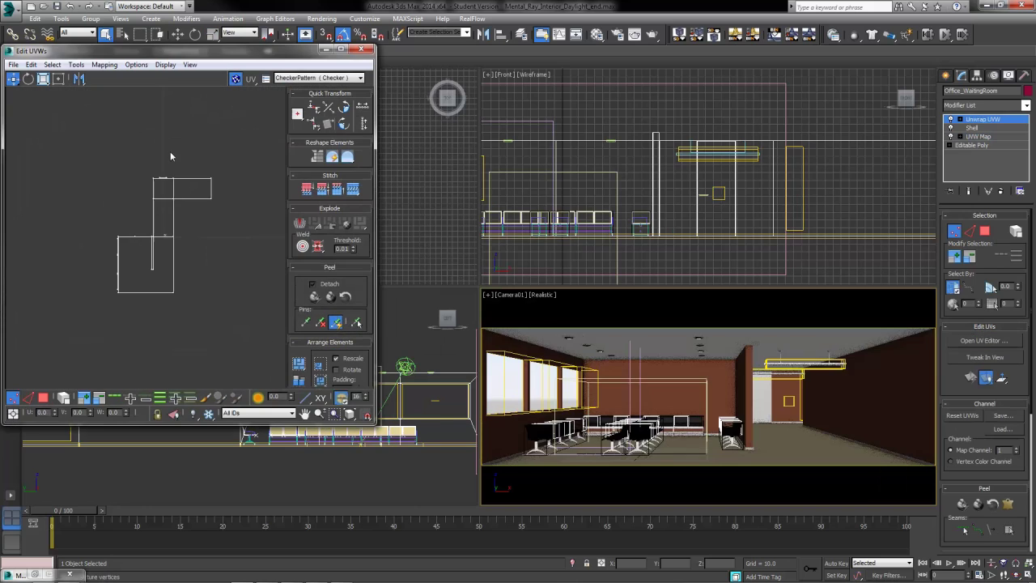
Select all of the room's polygons in the UV editor and apply Flatten Mapping with polygon angle 45 and spacing 0.02.
{"action": "left_click", "coordinate": [43, 398]}
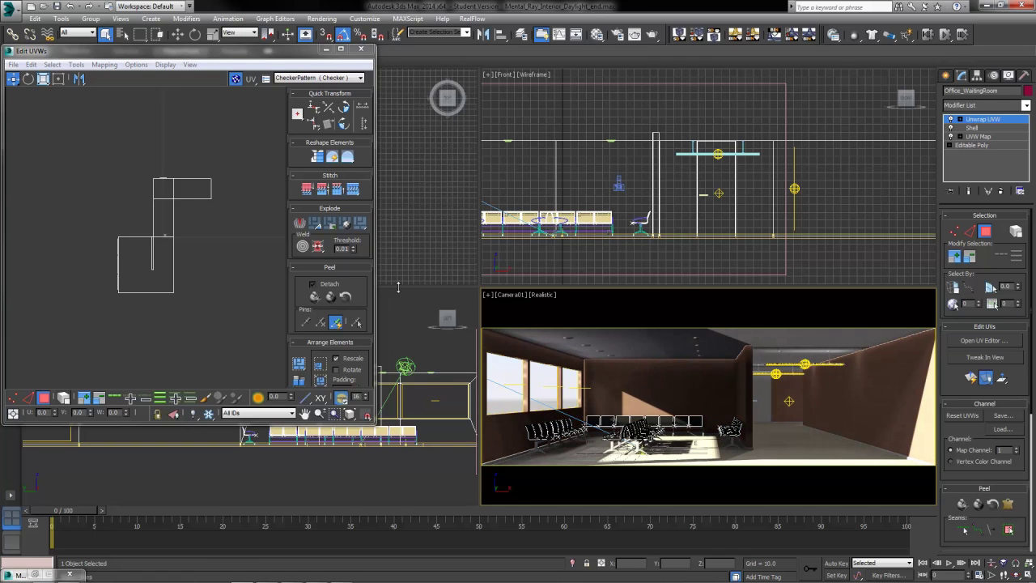
{"action": "left_click_drag", "start_coordinate": [245, 341], "coordinate": [48, 147]}
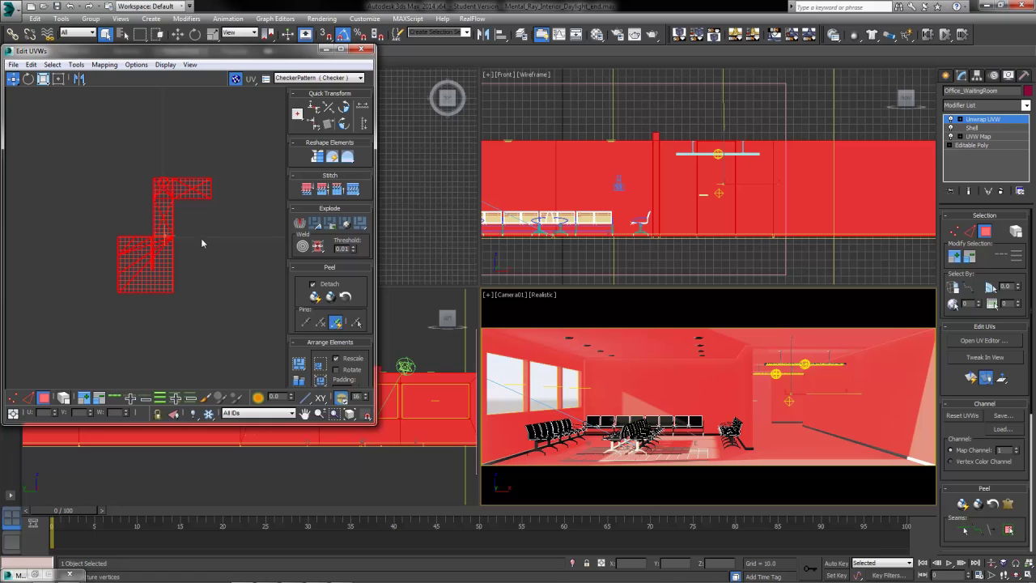
{"action": "left_click", "coordinate": [104, 65]}
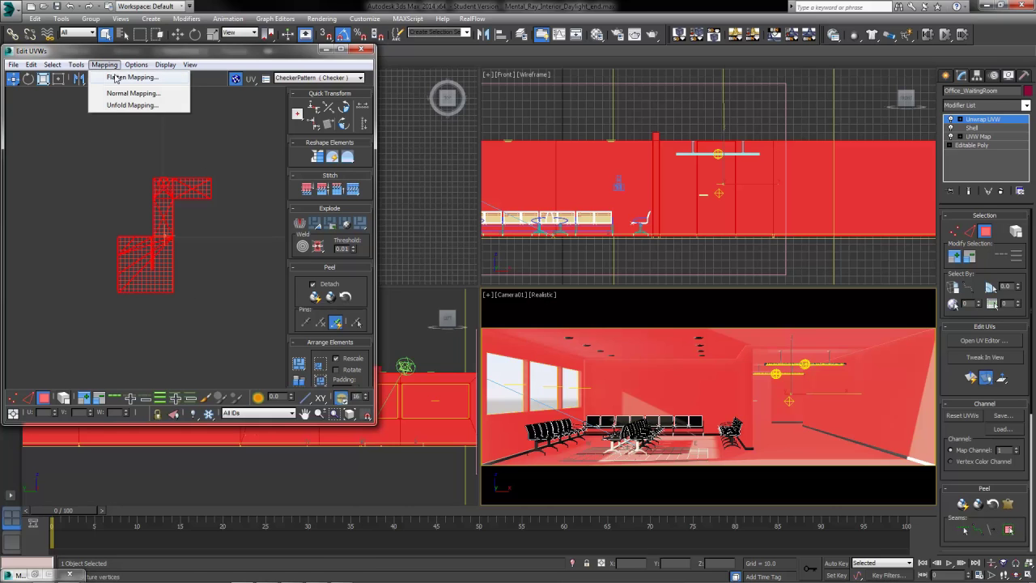
{"action": "left_click", "coordinate": [117, 77]}
{"action": "left_click_drag", "start_coordinate": [94, 7], "coordinate": [570, 187]}
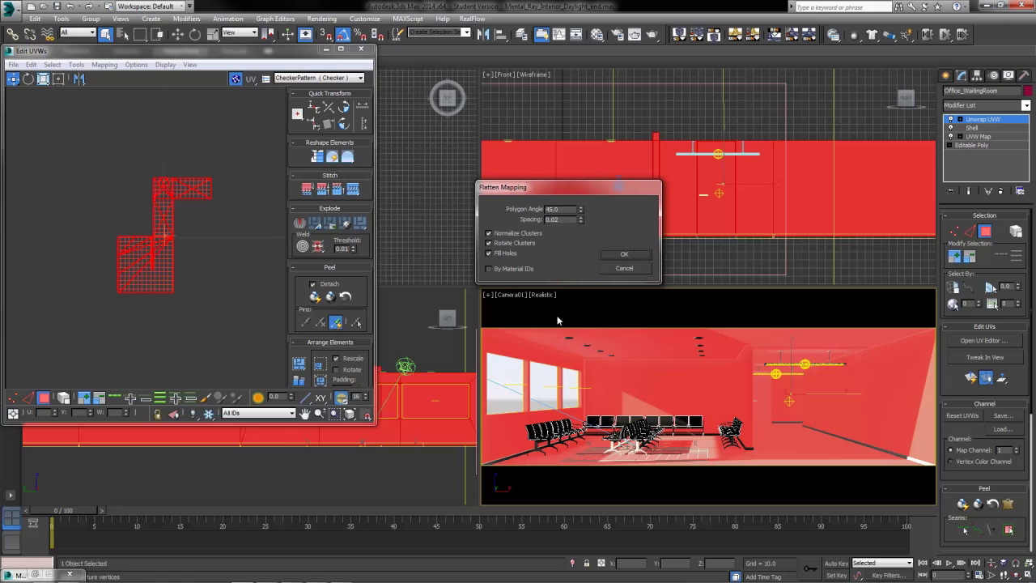
{"action": "left_click", "coordinate": [626, 255]}
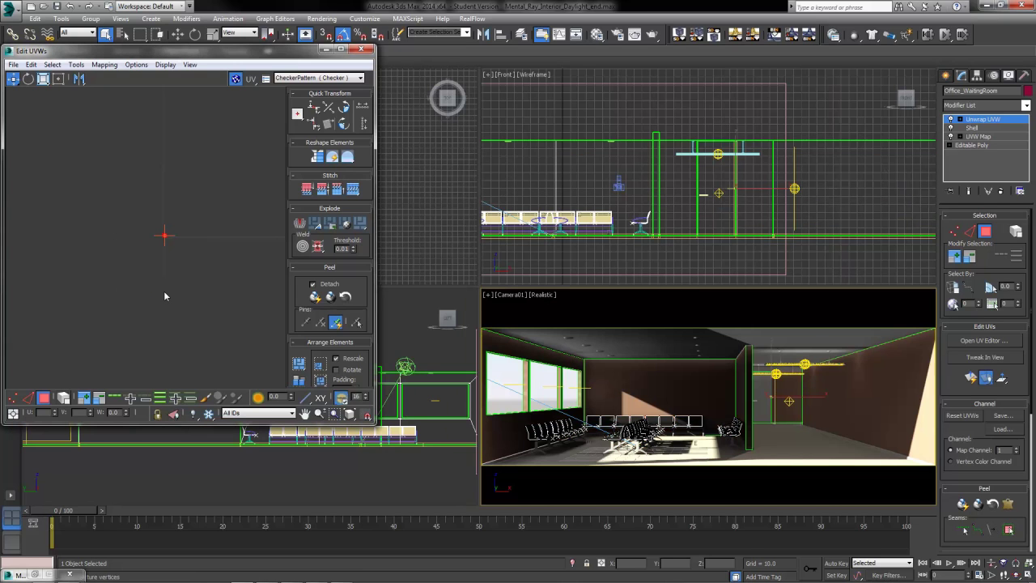
Examine the room's flattened UV layout over the checker pattern, clear the polygon selection and close the UV editor.
{"action": "scroll", "coordinate": [162, 203], "scroll_direction": "up", "scroll_amount": 3}
{"action": "mouse_move", "coordinate": [160, 269]}
{"action": "middle_mouse_down"}
{"action": "mouse_move", "coordinate": [166, 207]}
{"action": "mouse_move", "coordinate": [155, 275]}
{"action": "middle_mouse_up"}
{"action": "scroll", "coordinate": [162, 285], "scroll_direction": "up", "scroll_amount": 7}
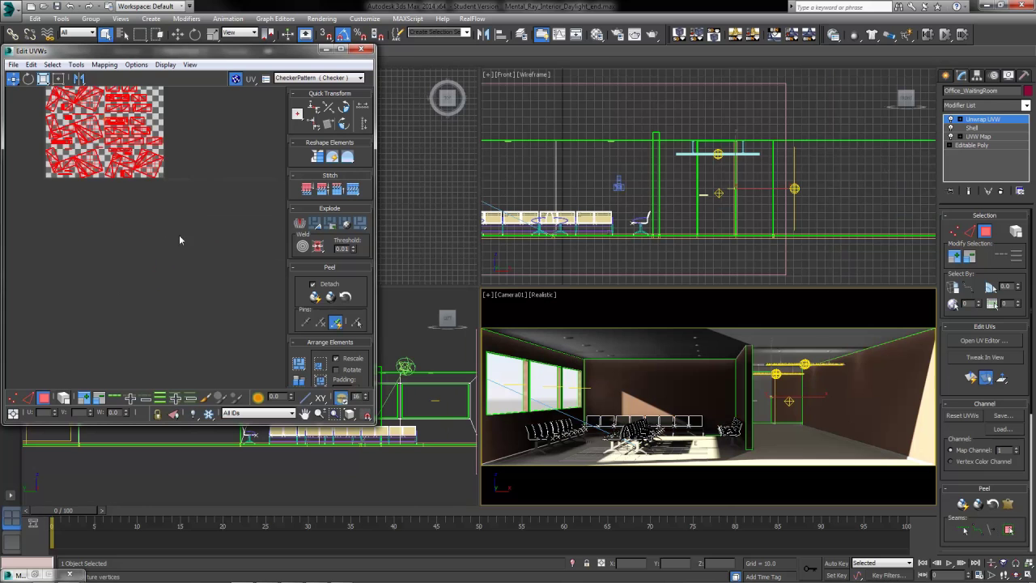
{"action": "scroll", "coordinate": [181, 349], "scroll_direction": "down", "scroll_amount": 1}
{"action": "middle_click_drag", "start_coordinate": [178, 235], "coordinate": [189, 382]}
{"action": "scroll", "coordinate": [179, 336], "scroll_direction": "up", "scroll_amount": 2}
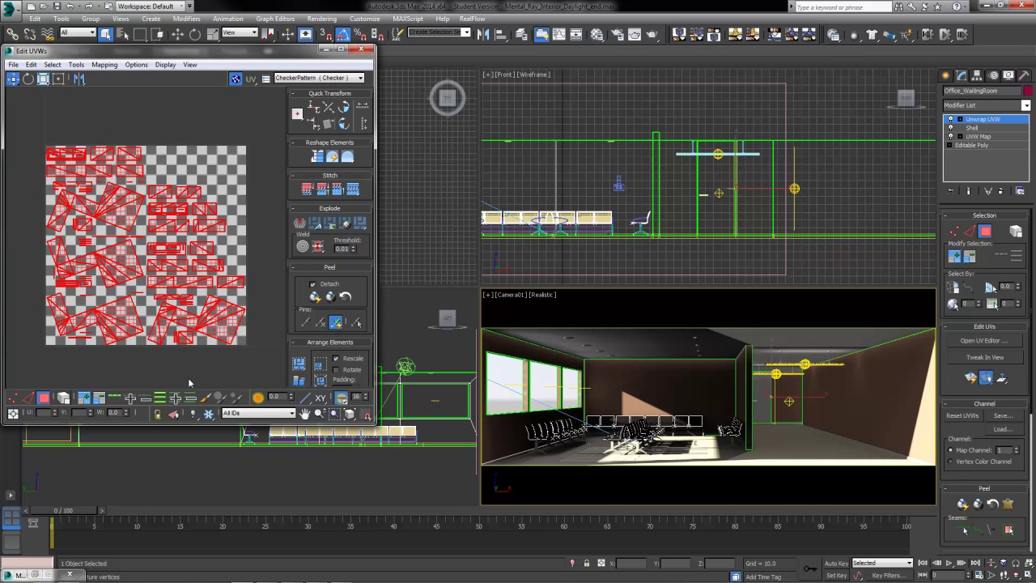
{"action": "left_click", "coordinate": [156, 119]}
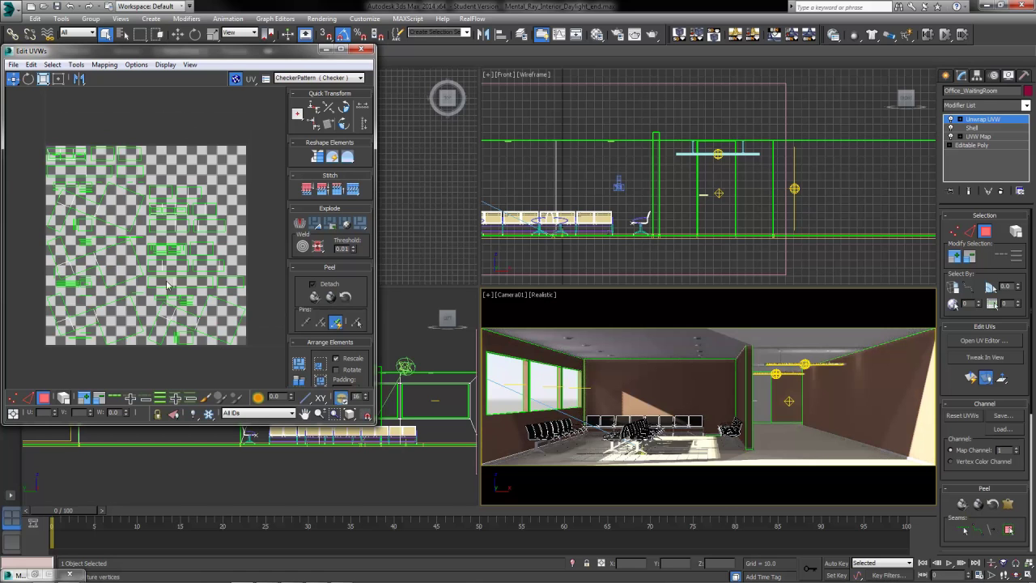
{"action": "left_click", "coordinate": [362, 49]}
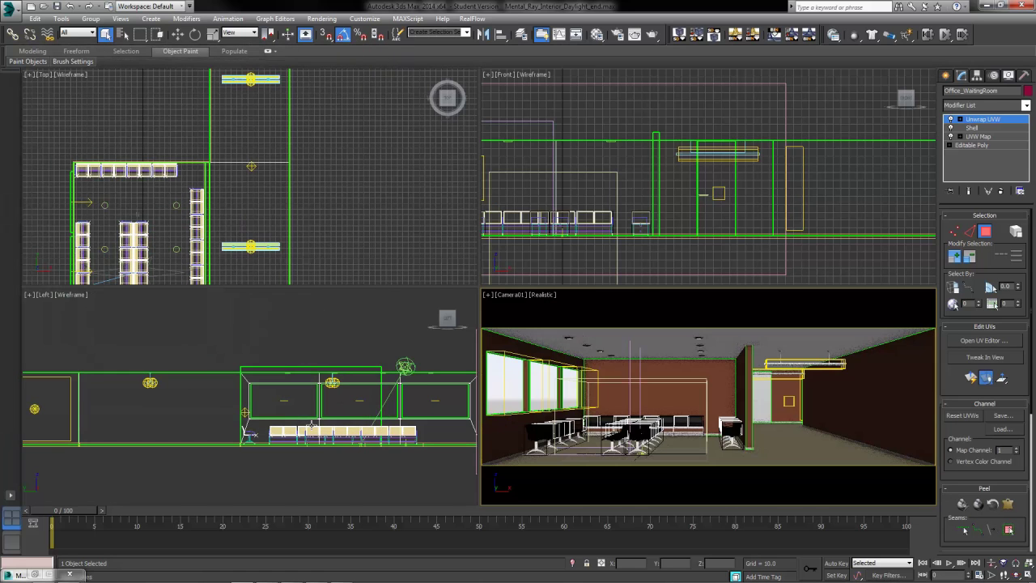
Exit polygon level and set the room's Unwrap UVW map channel to 2, moving the current UVs to it.
{"action": "left_click", "coordinate": [987, 233]}
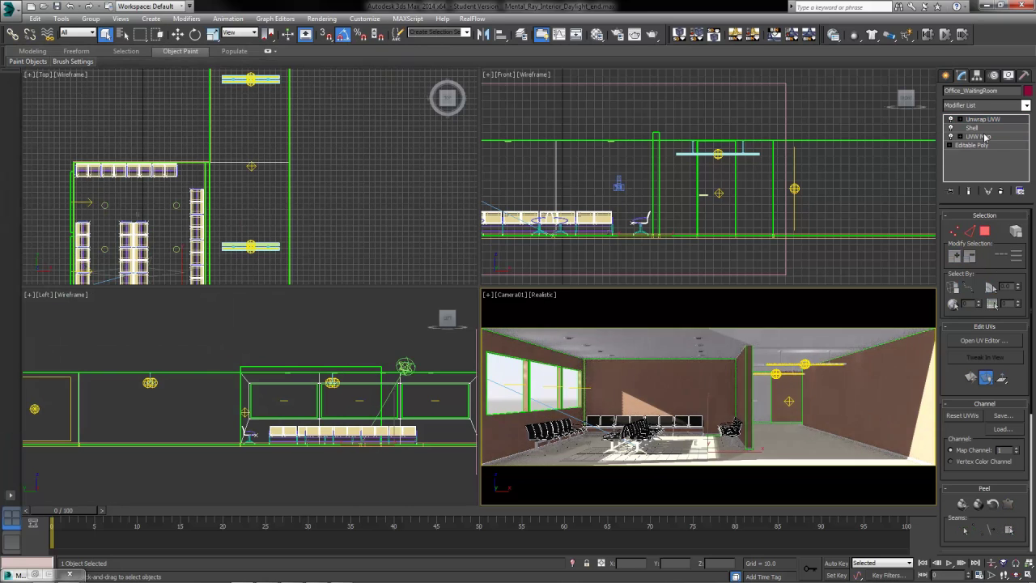
{"action": "left_click", "coordinate": [969, 145]}
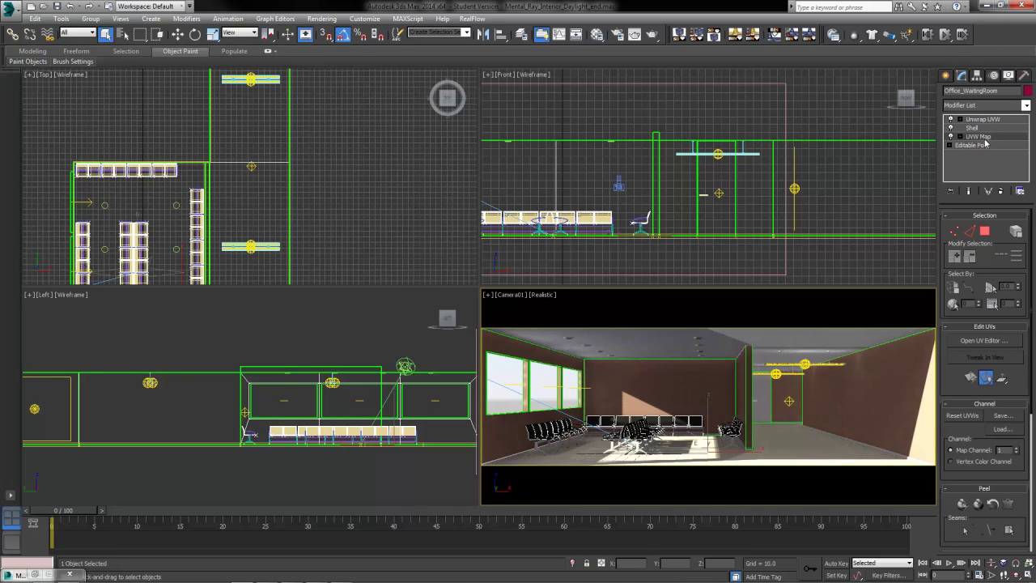
{"action": "left_click", "coordinate": [594, 327]}
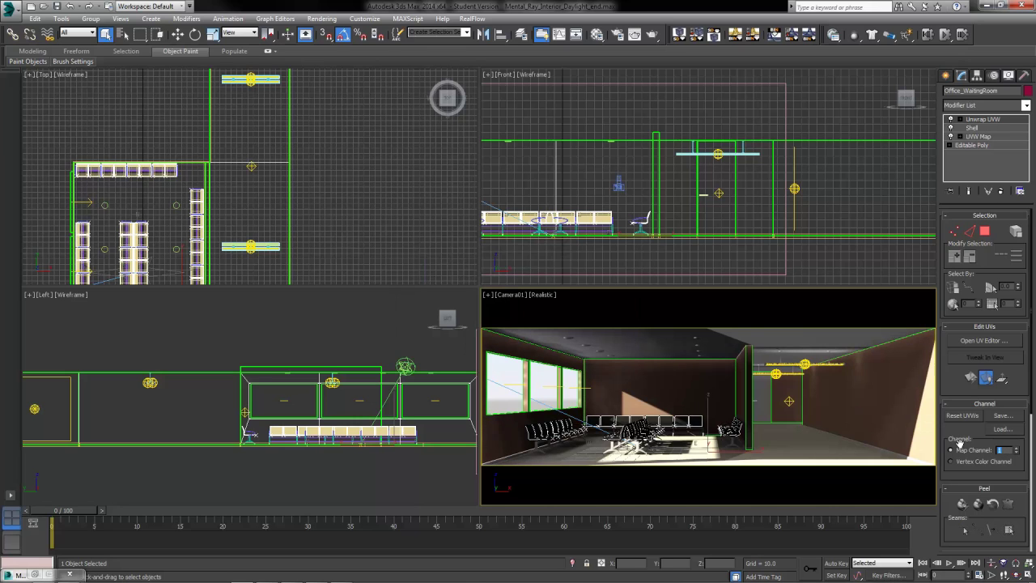
{"action": "key", "text": "Return"}
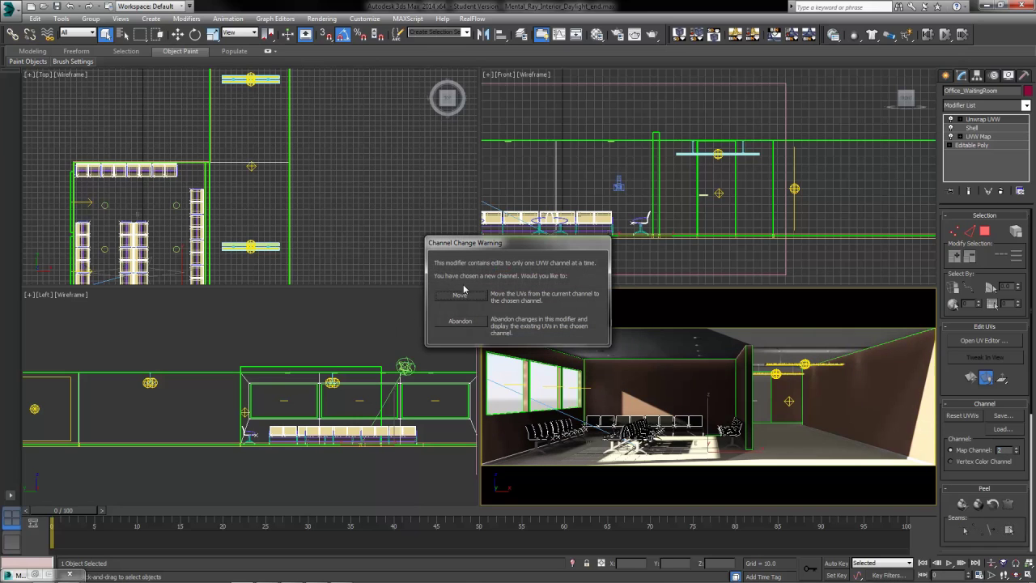
{"action": "left_click", "coordinate": [460, 296]}
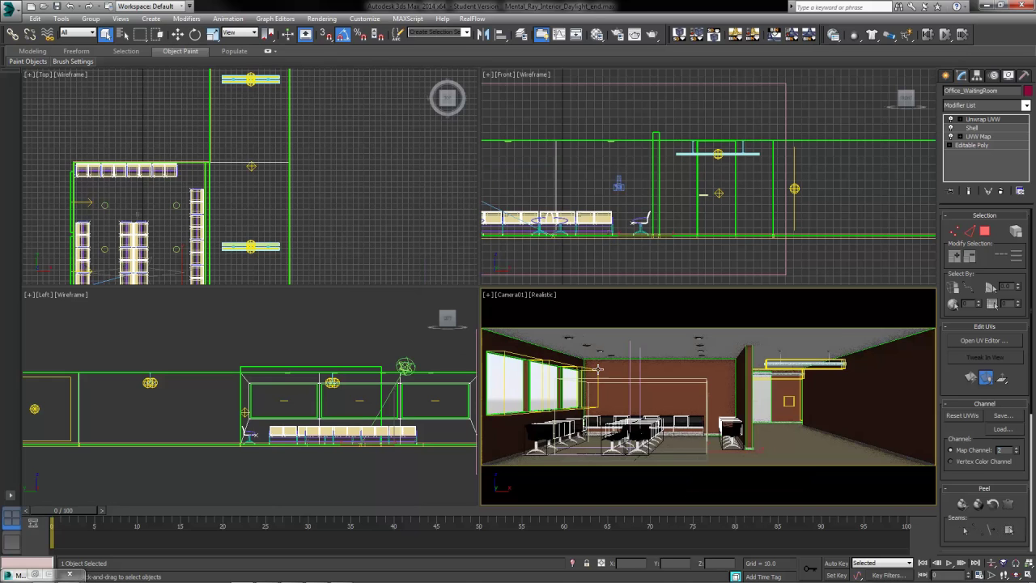
Open Render To Texture with the Office_WaitingRoom object selected for baking and set its edge padding to 4.
{"action": "left_click", "coordinate": [321, 19]}
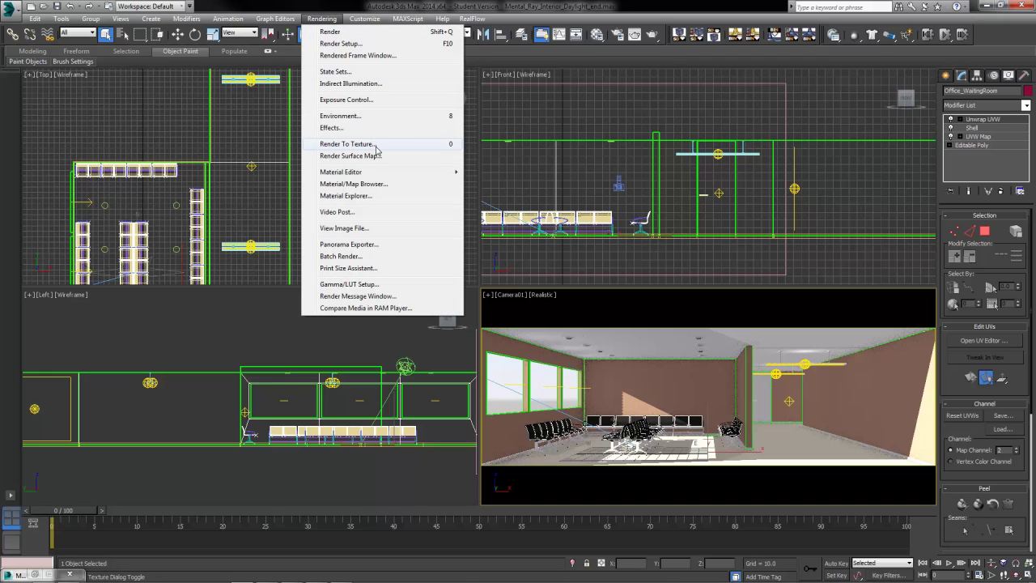
{"action": "left_click", "coordinate": [702, 325]}
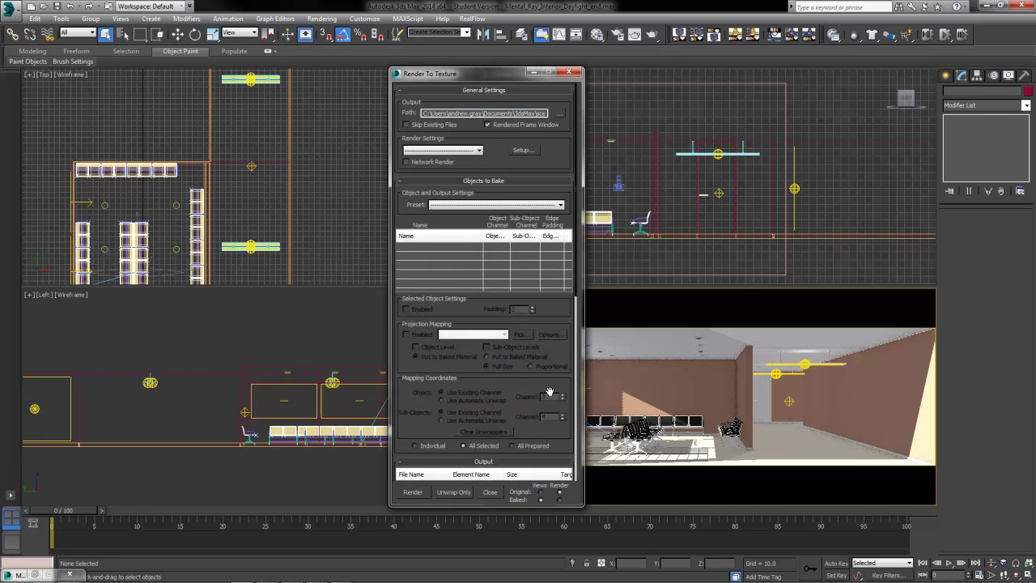
{"action": "left_click_drag", "start_coordinate": [469, 74], "coordinate": [397, 70]}
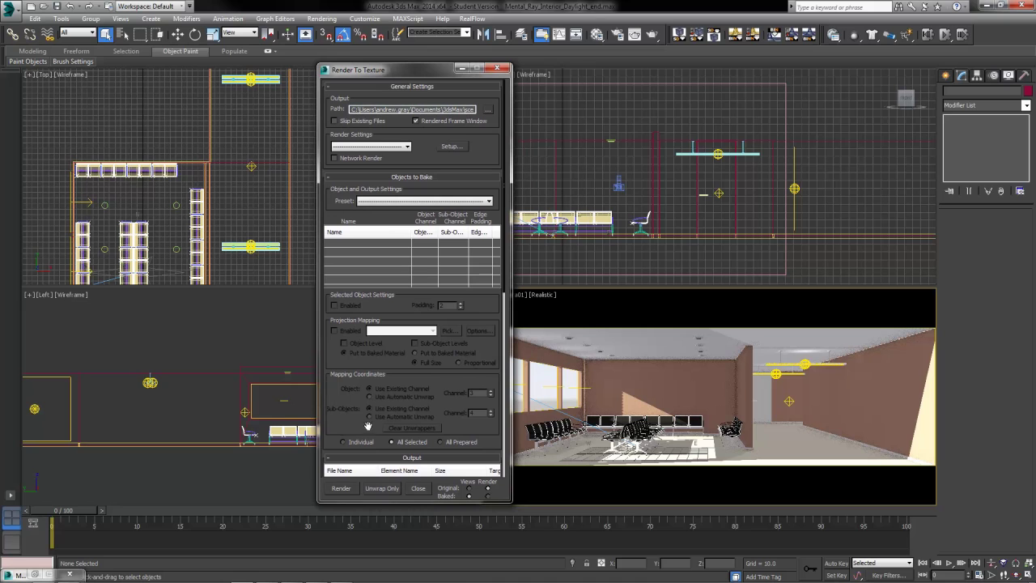
{"action": "left_click", "coordinate": [682, 376]}
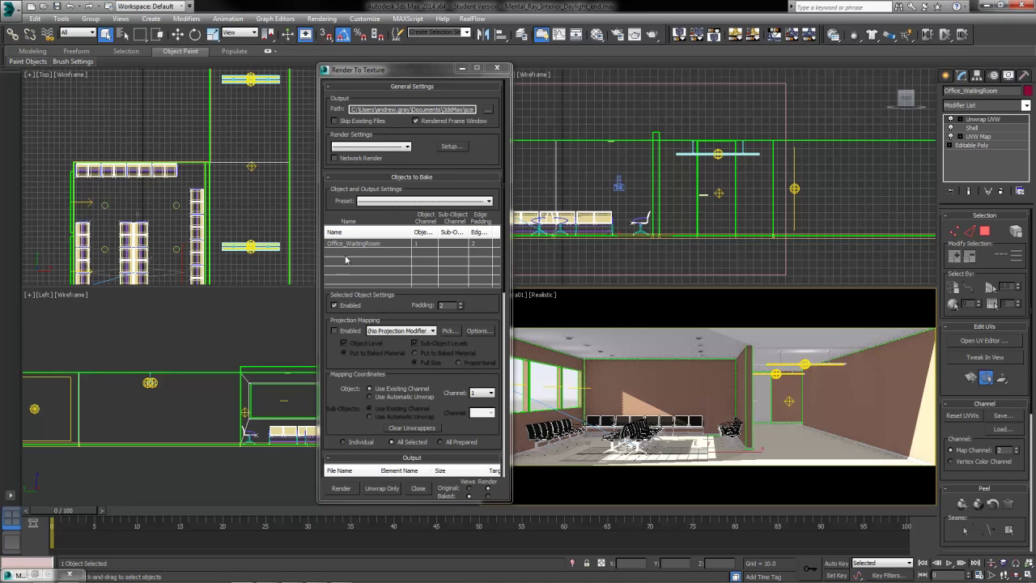
{"action": "left_click", "coordinate": [460, 305]}
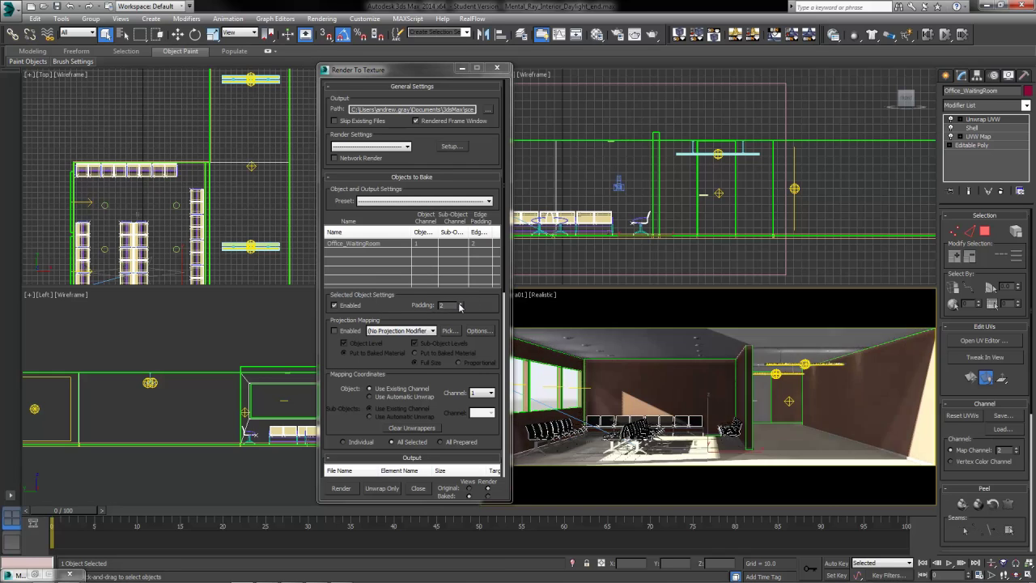
{"action": "left_click", "coordinate": [460, 304]}
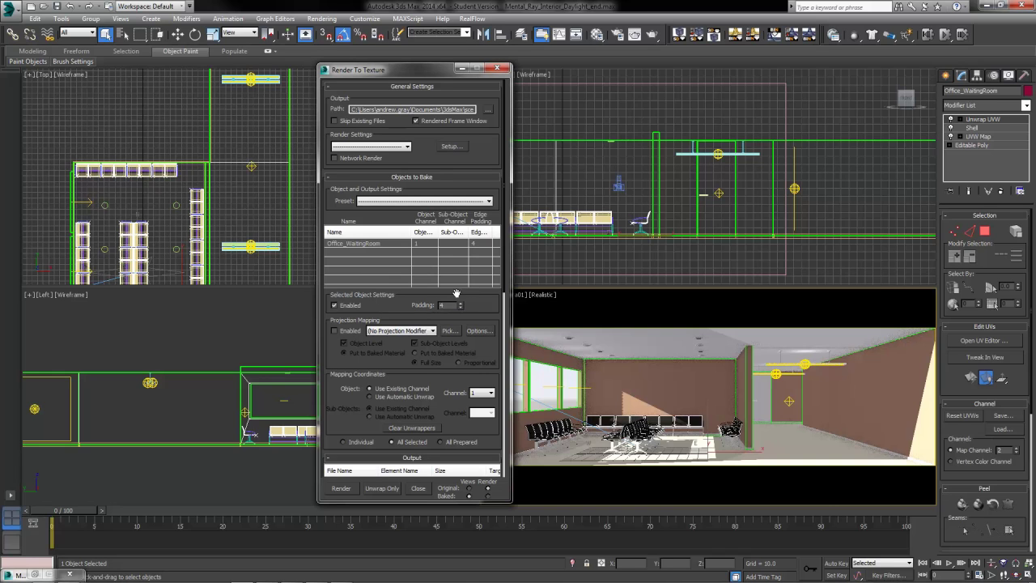
Set the room's object mapping coordinates for the bake to use existing channel 2.
{"action": "left_click_drag", "start_coordinate": [435, 316], "coordinate": [462, 247]}
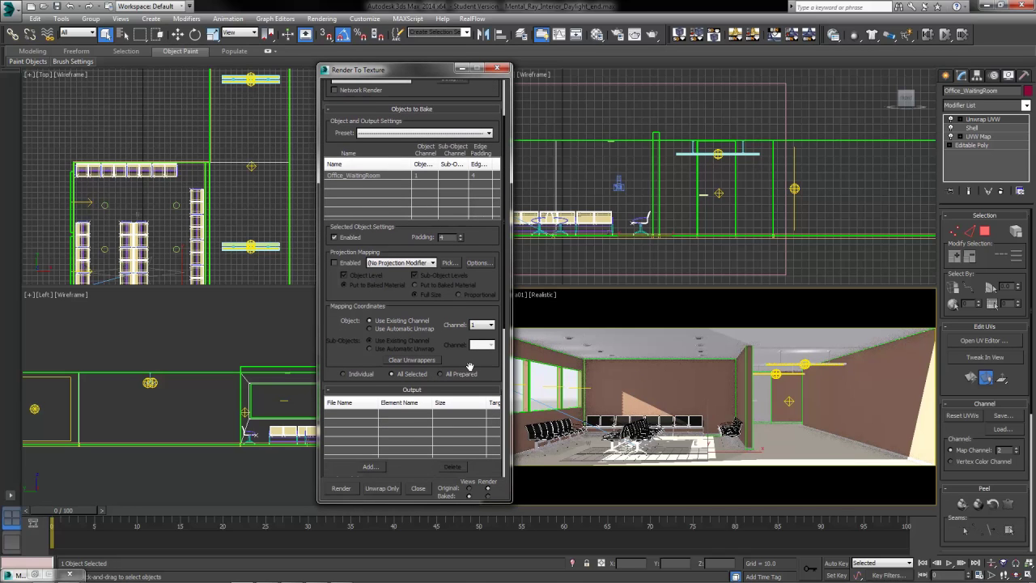
{"action": "left_click", "coordinate": [334, 237]}
{"action": "scroll", "coordinate": [380, 296], "scroll_direction": "down", "scroll_amount": 2}
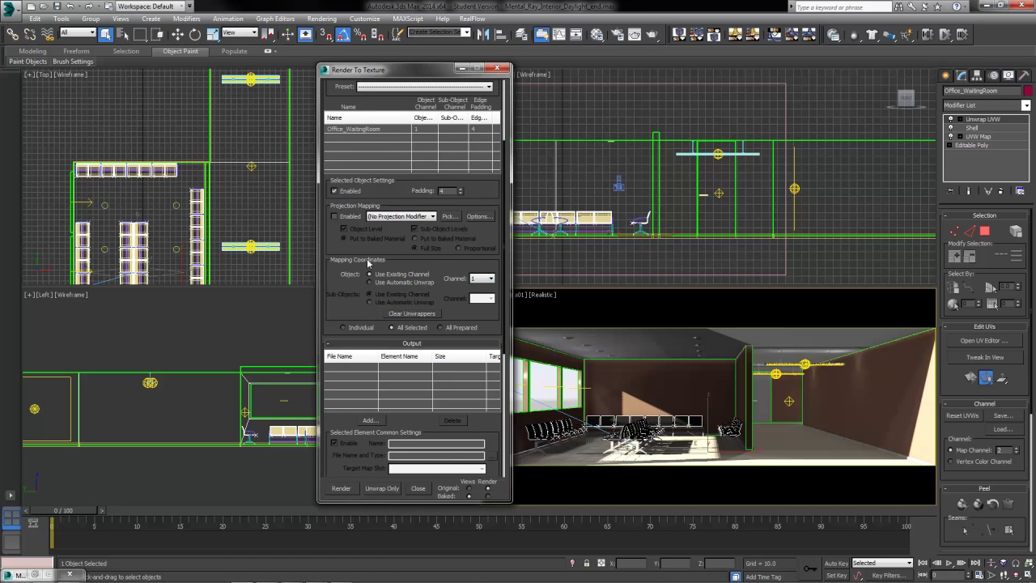
{"action": "left_click", "coordinate": [481, 277]}
{"action": "left_click", "coordinate": [477, 293]}
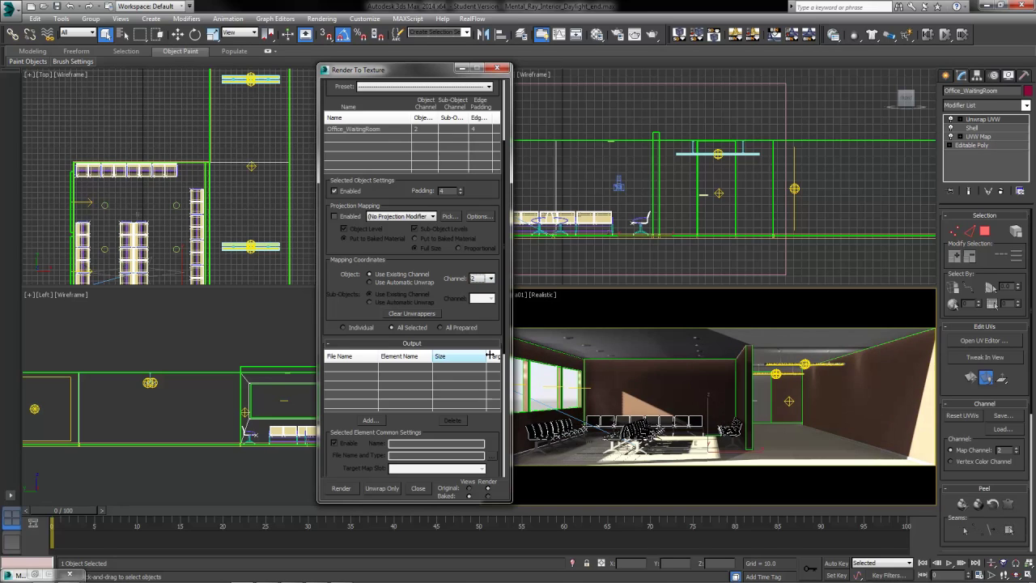
Add a CompleteMap output element for the room and set its map size to 2048x2048.
{"action": "scroll", "coordinate": [482, 316], "scroll_direction": "down", "scroll_amount": 3}
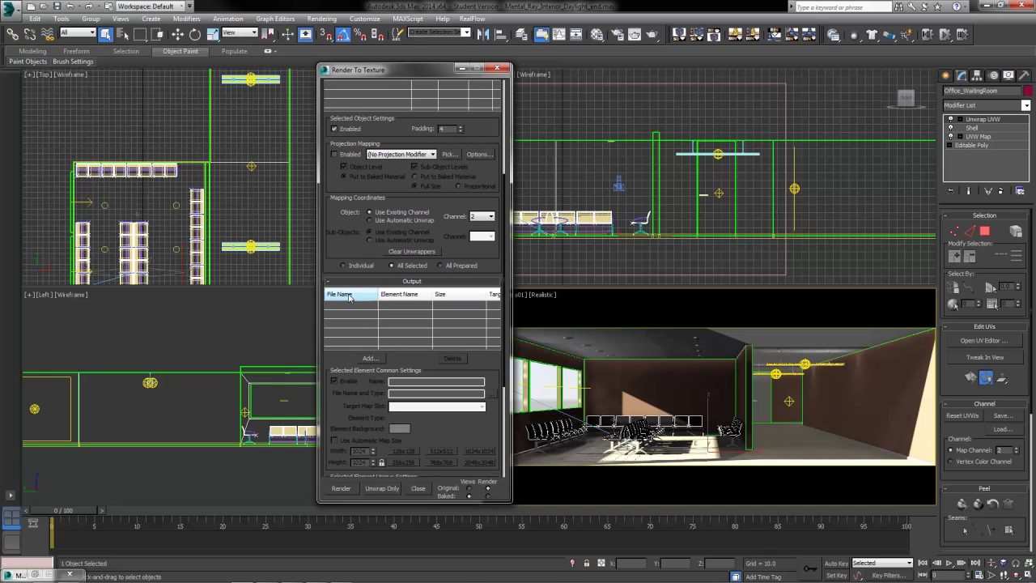
{"action": "left_click", "coordinate": [369, 360]}
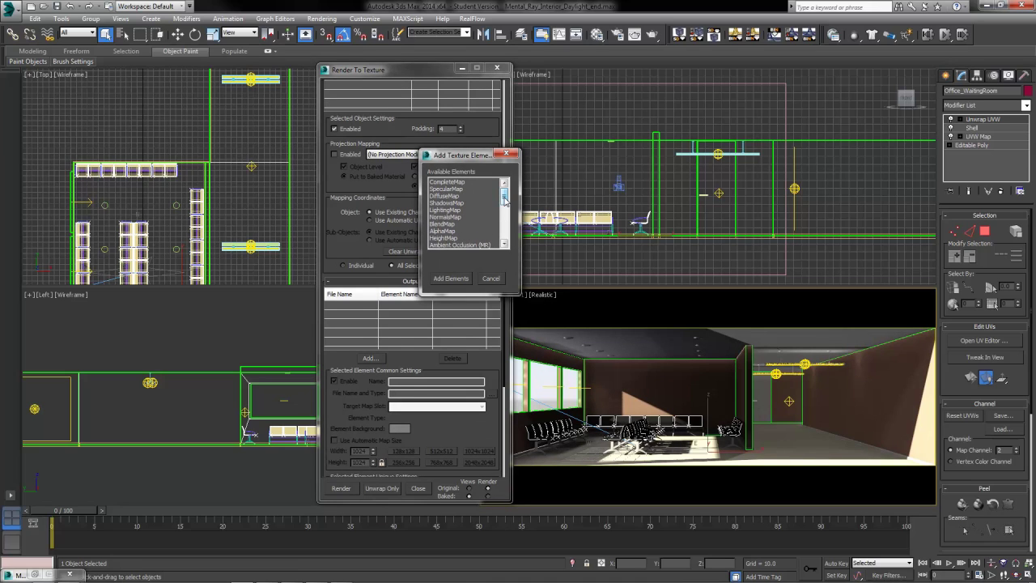
{"action": "left_click", "coordinate": [448, 183]}
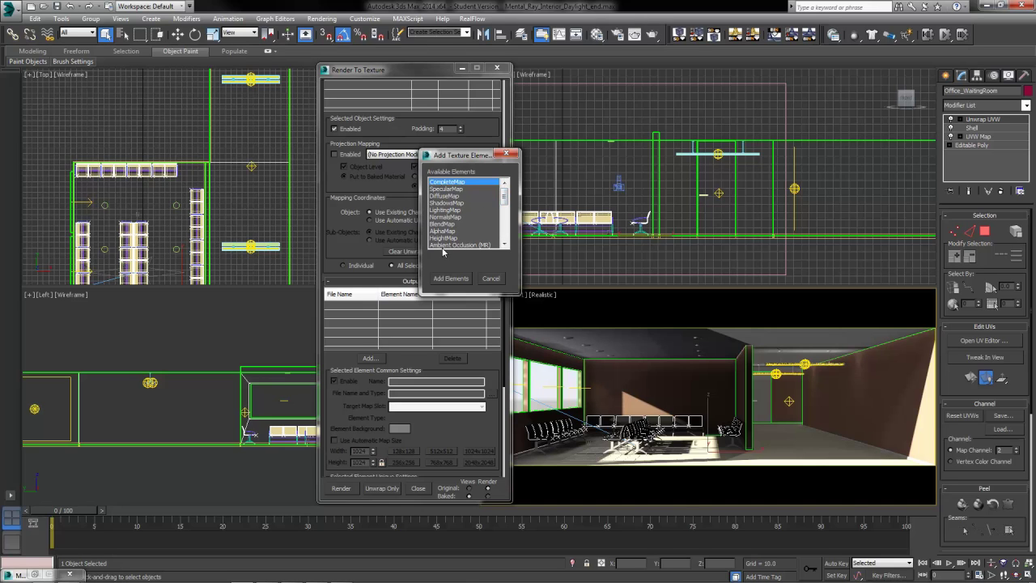
{"action": "mouse_move", "coordinate": [505, 191]}
{"action": "left_mouse_down"}
{"action": "mouse_move", "coordinate": [505, 209]}
{"action": "mouse_move", "coordinate": [505, 190]}
{"action": "left_mouse_up"}
{"action": "left_click", "coordinate": [452, 277]}
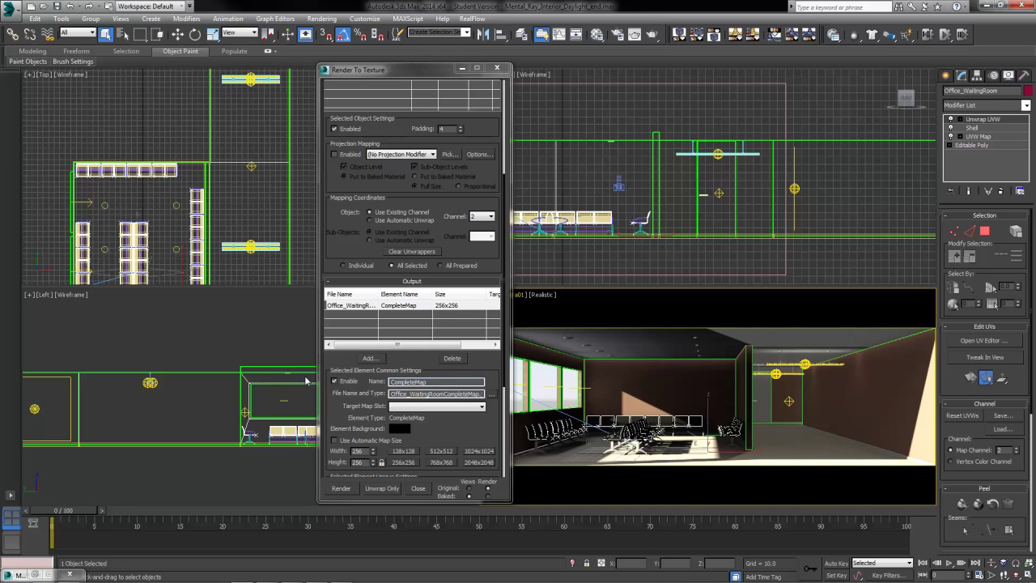
{"action": "left_click", "coordinate": [480, 462]}
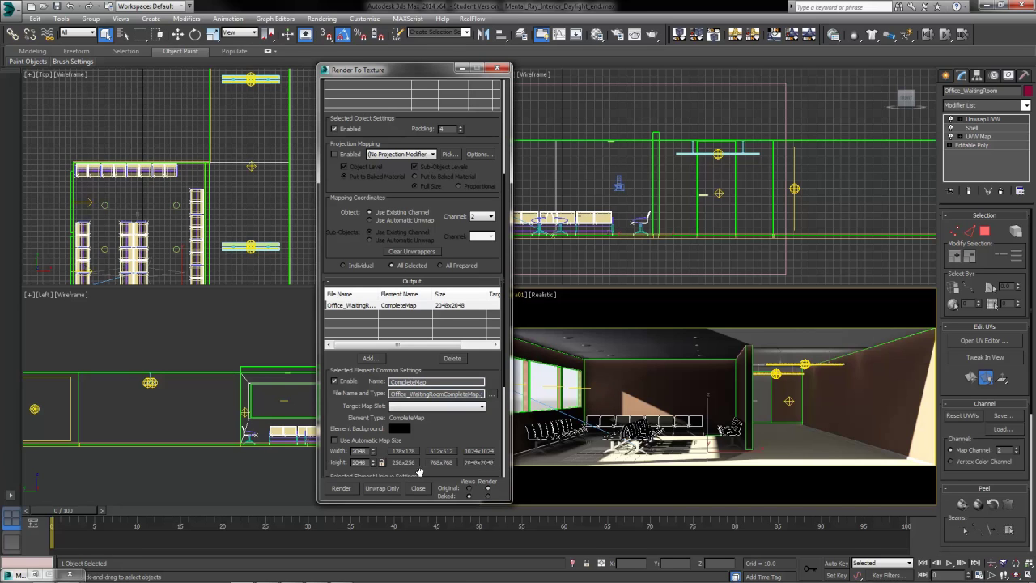
Browse for the CompleteMap's output location and go to the Module_05 folder inside 3D Lighting Texturing and Rendering.
{"action": "left_click_drag", "start_coordinate": [392, 395], "coordinate": [484, 402]}
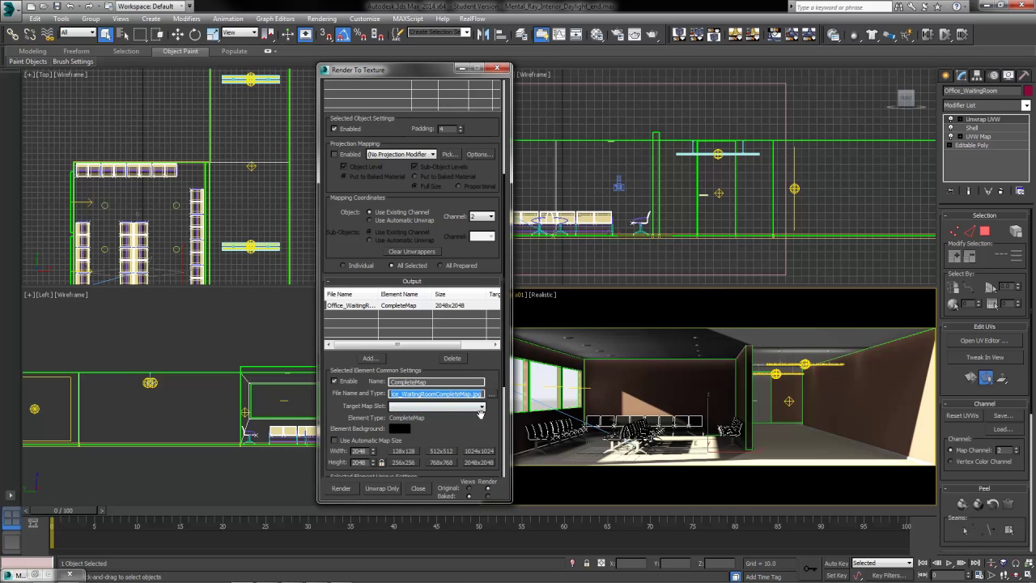
{"action": "left_click", "coordinate": [492, 395]}
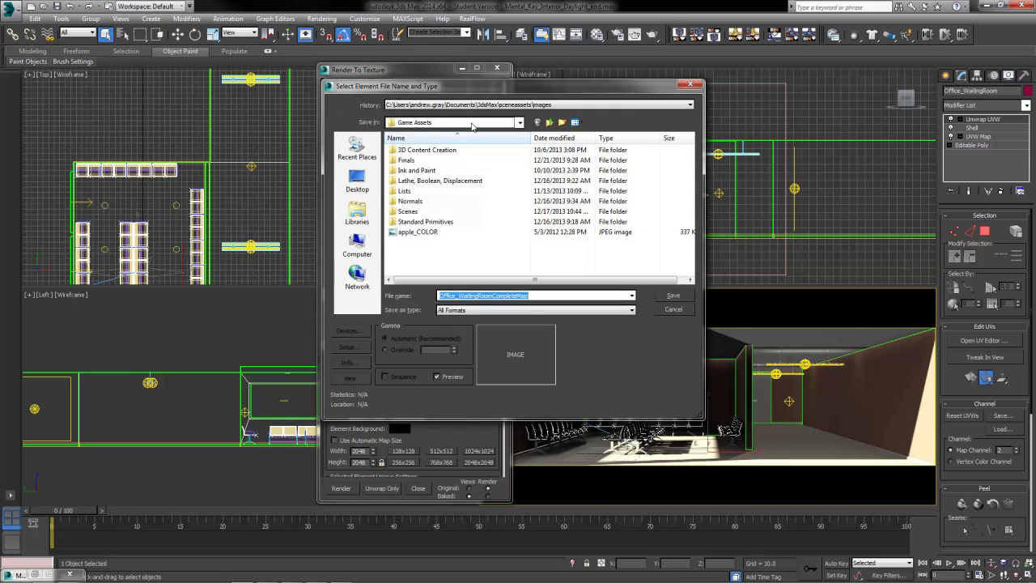
{"action": "left_click", "coordinate": [474, 123]}
{"action": "left_click", "coordinate": [431, 220]}
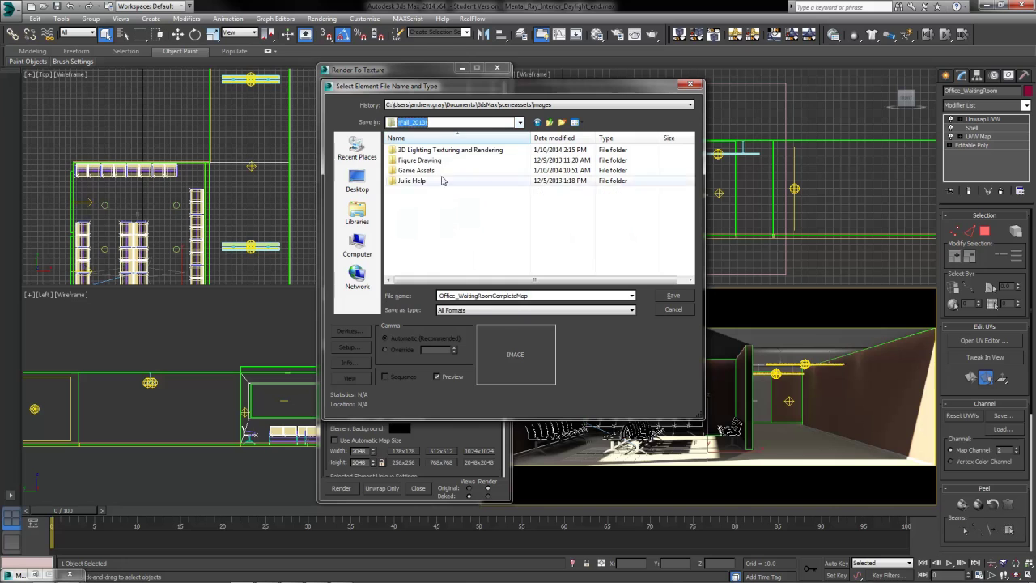
{"action": "double_click", "coordinate": [435, 150]}
{"action": "double_click", "coordinate": [425, 213]}
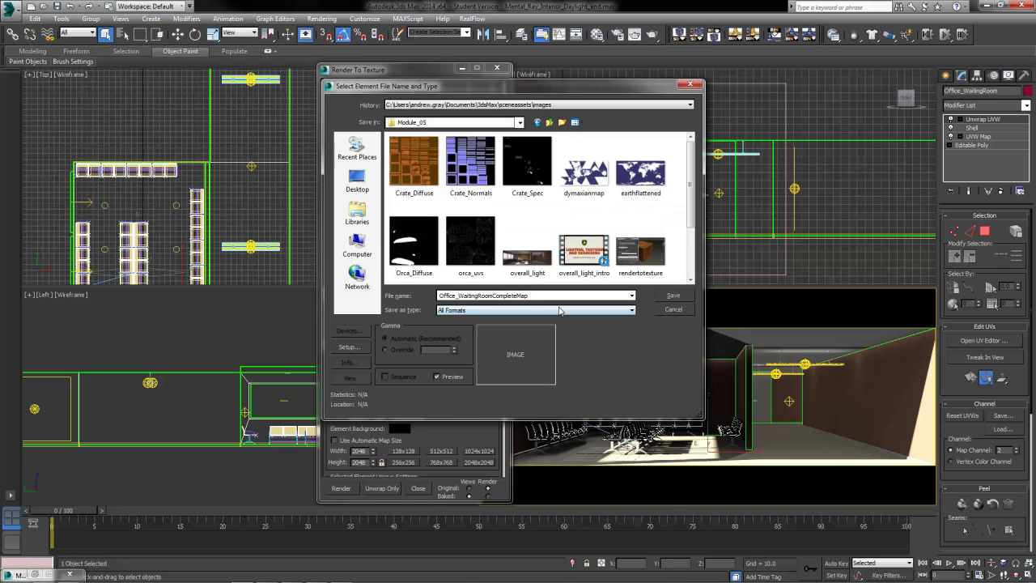
Name the output file Office_WaitingRoom_CompleteMap and save it as a JPEG at quality 100.
{"action": "double_click", "coordinate": [559, 296]}
{"action": "left_click", "coordinate": [536, 296]}
{"action": "left_click", "coordinate": [493, 296]}
{"action": "type", "text": "_"}
{"action": "left_click", "coordinate": [601, 311]}
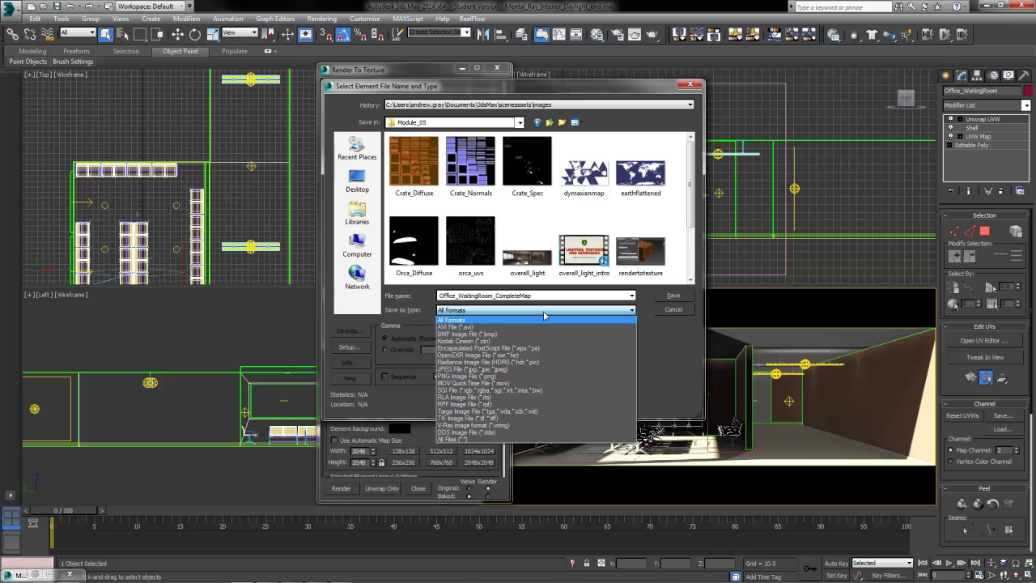
{"action": "left_click", "coordinate": [486, 369]}
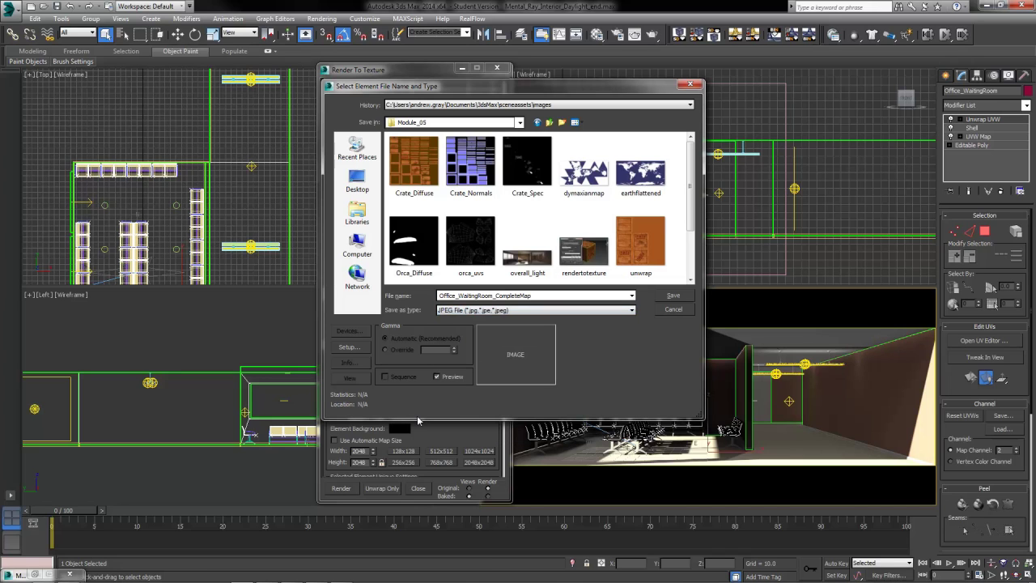
{"action": "left_click", "coordinate": [671, 296]}
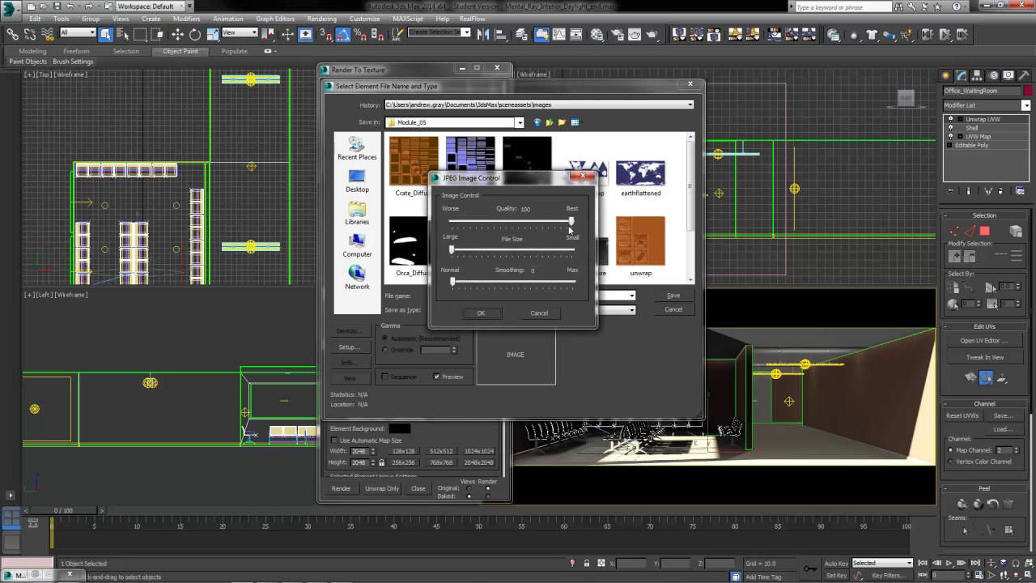
{"action": "left_click", "coordinate": [488, 314]}
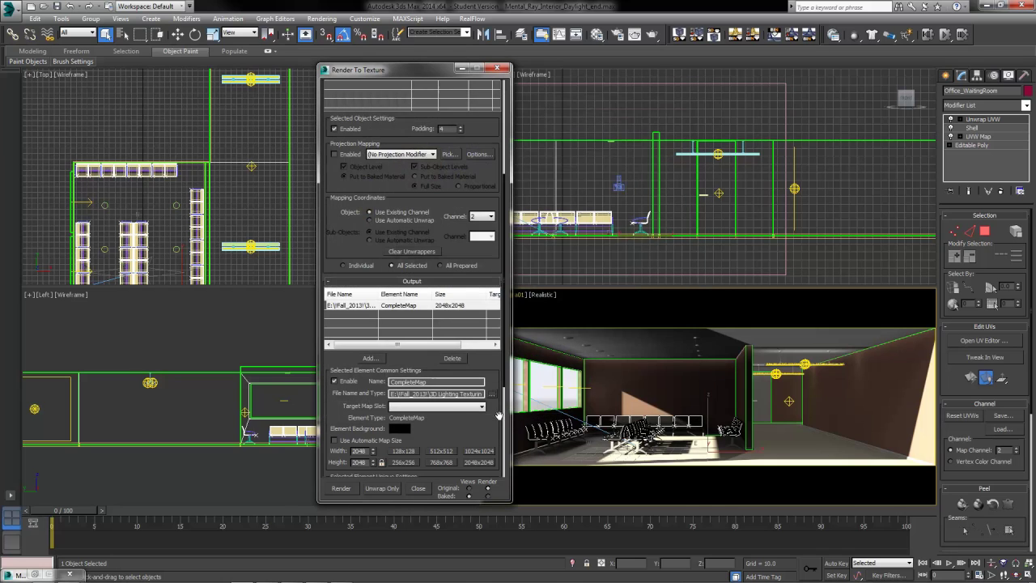
Render the room's CompleteMap to texture and inspect the baked lighting and shadows up close in the rendered frame.
{"action": "scroll", "coordinate": [490, 427], "scroll_direction": "down", "scroll_amount": 5}
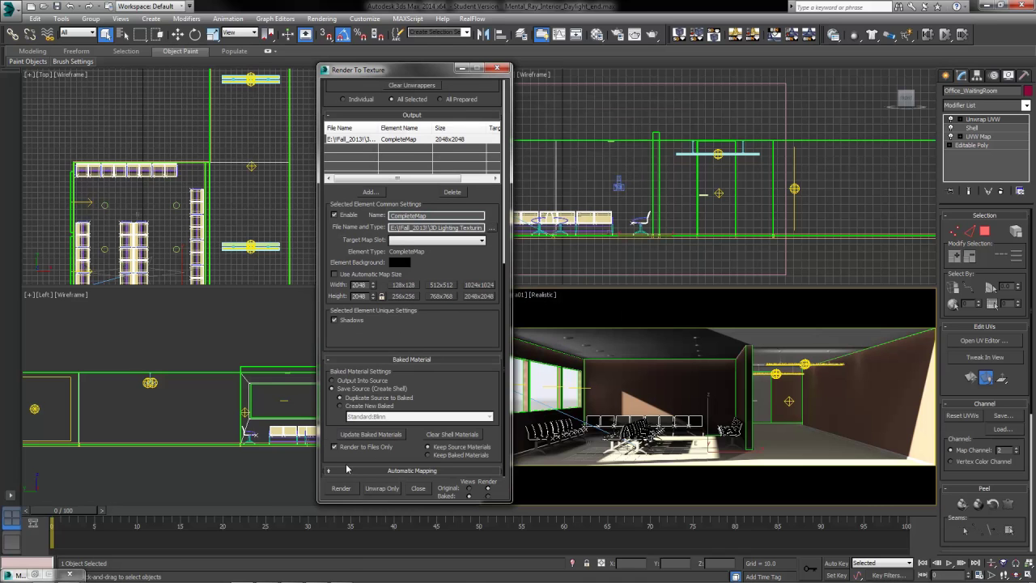
{"action": "left_click", "coordinate": [343, 491]}
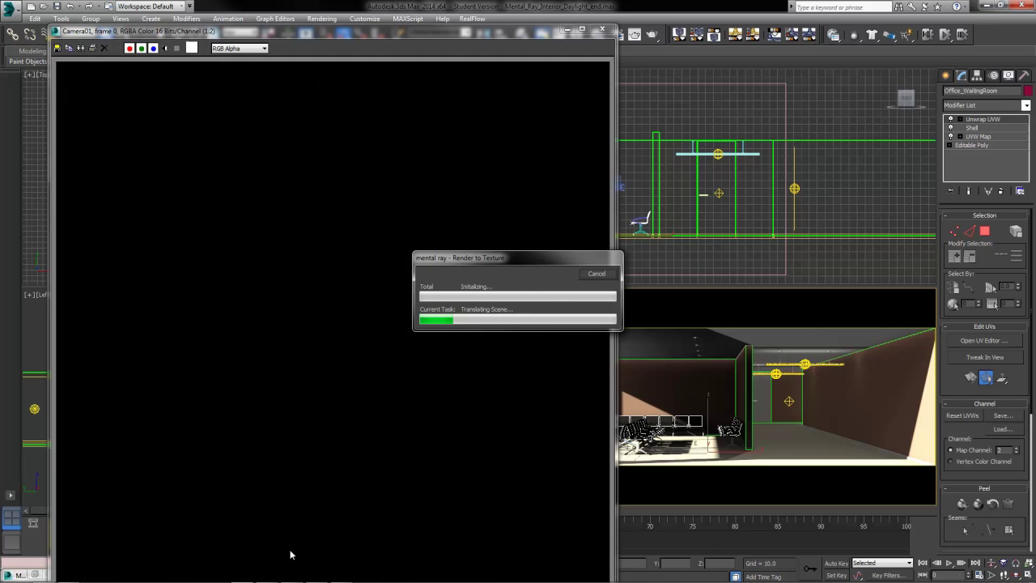
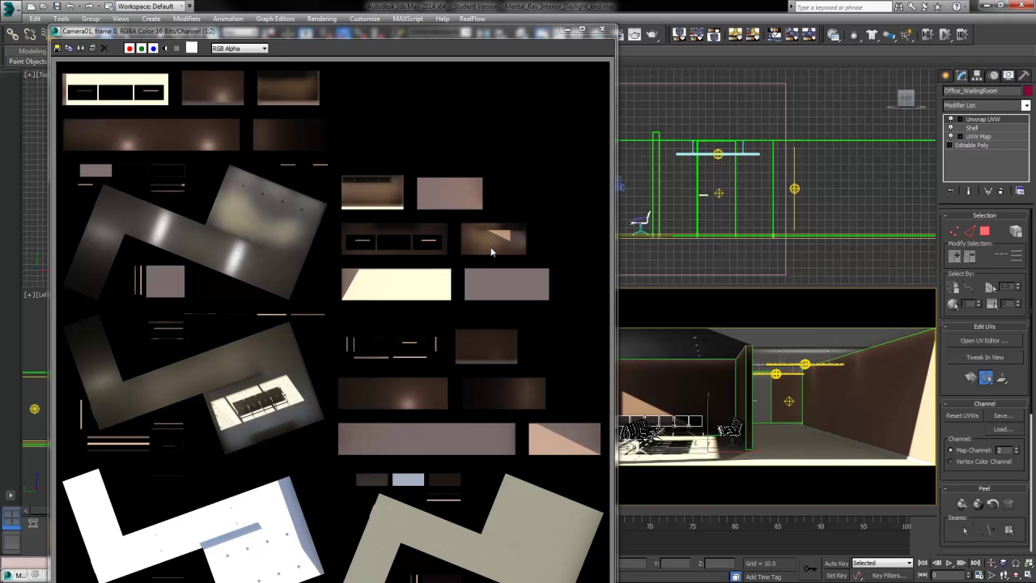
{"action": "left_click_drag", "start_coordinate": [341, 35], "coordinate": [330, 13]}
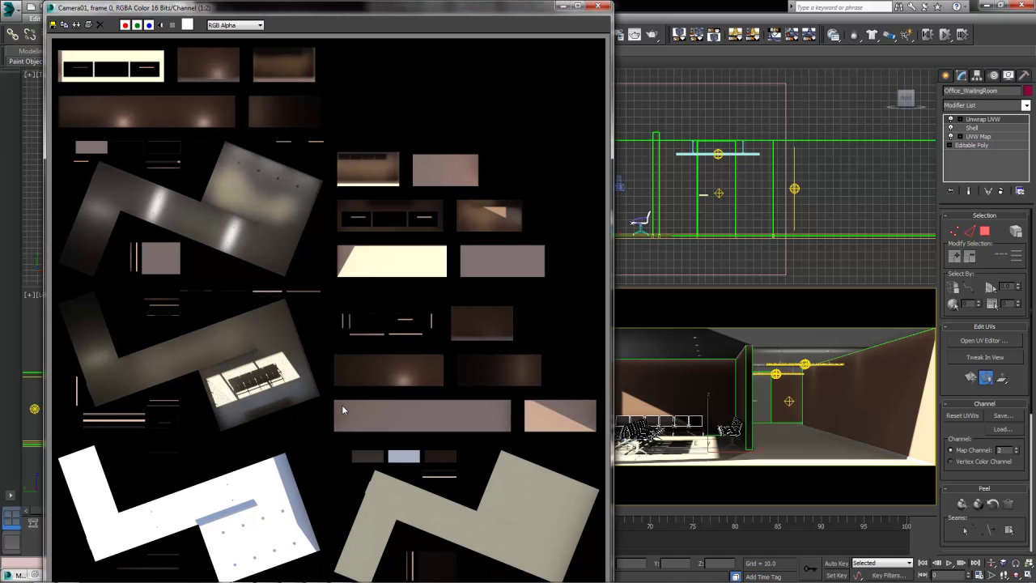
{"action": "scroll", "coordinate": [247, 364], "scroll_direction": "up", "scroll_amount": 2}
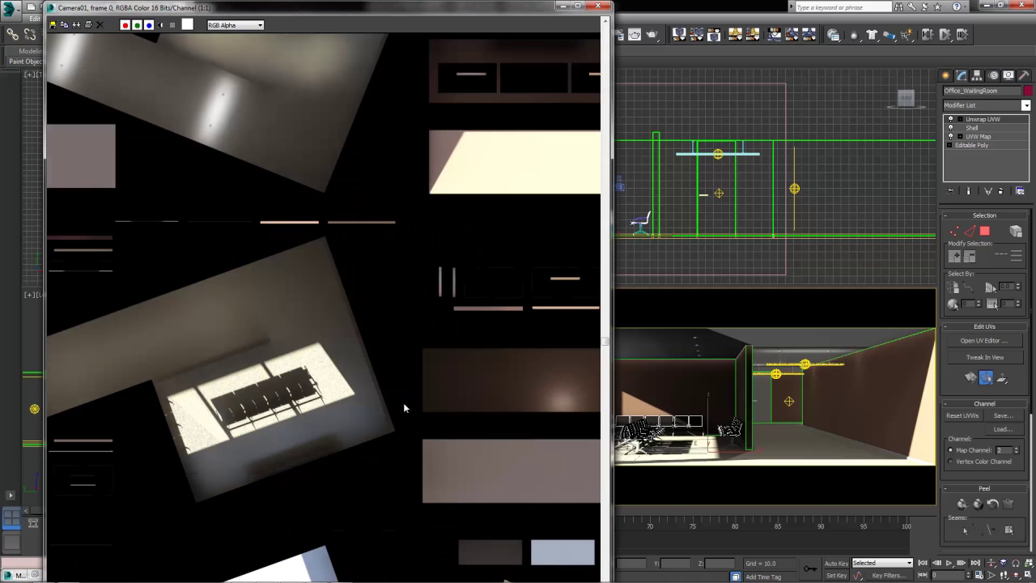
{"action": "scroll", "coordinate": [403, 408], "scroll_direction": "down", "scroll_amount": 1}
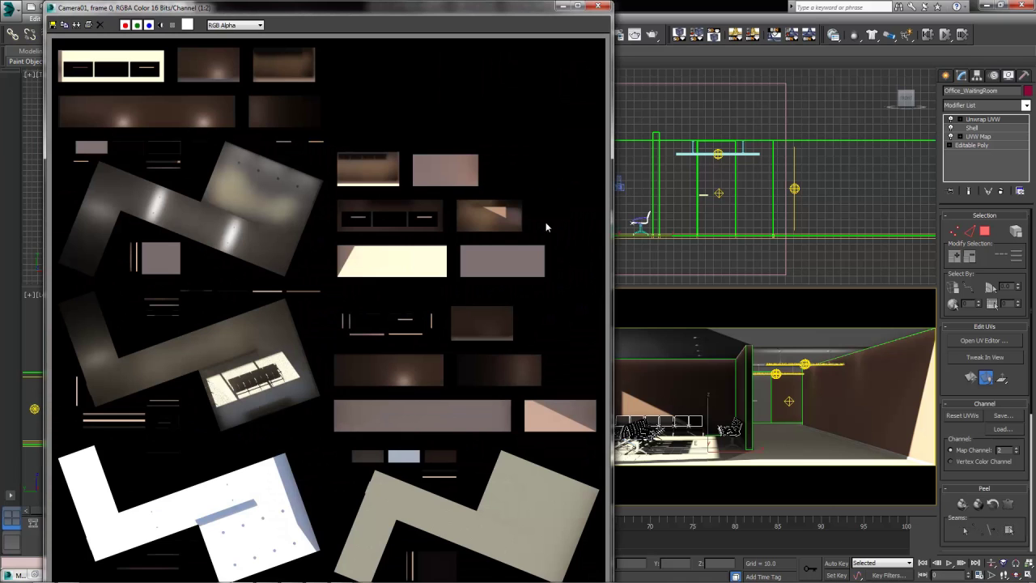
{"action": "scroll", "coordinate": [380, 179], "scroll_direction": "up", "scroll_amount": 1}
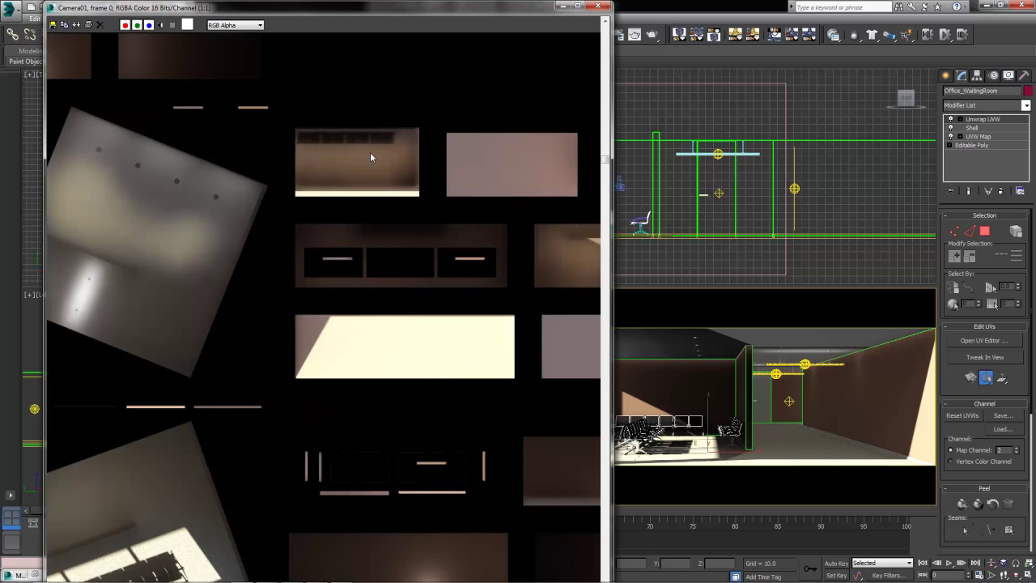
{"action": "scroll", "coordinate": [411, 302], "scroll_direction": "down", "scroll_amount": 1}
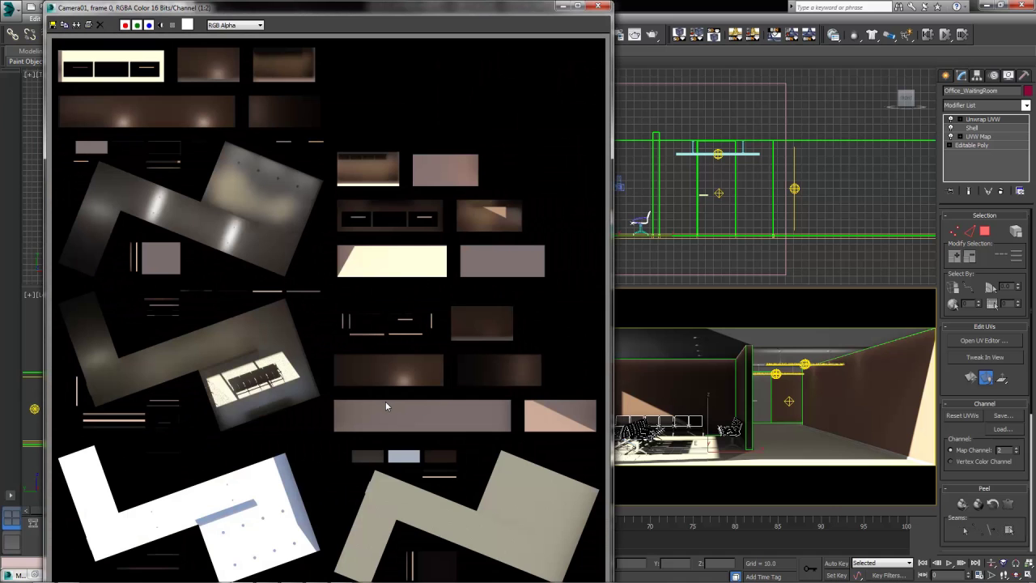
Switch to Windows Explorer, open the Office_WaitingRoom_CompleteMap image from Module_05 and examine its padded edges at actual size.
{"action": "left_click", "coordinate": [62, 575]}
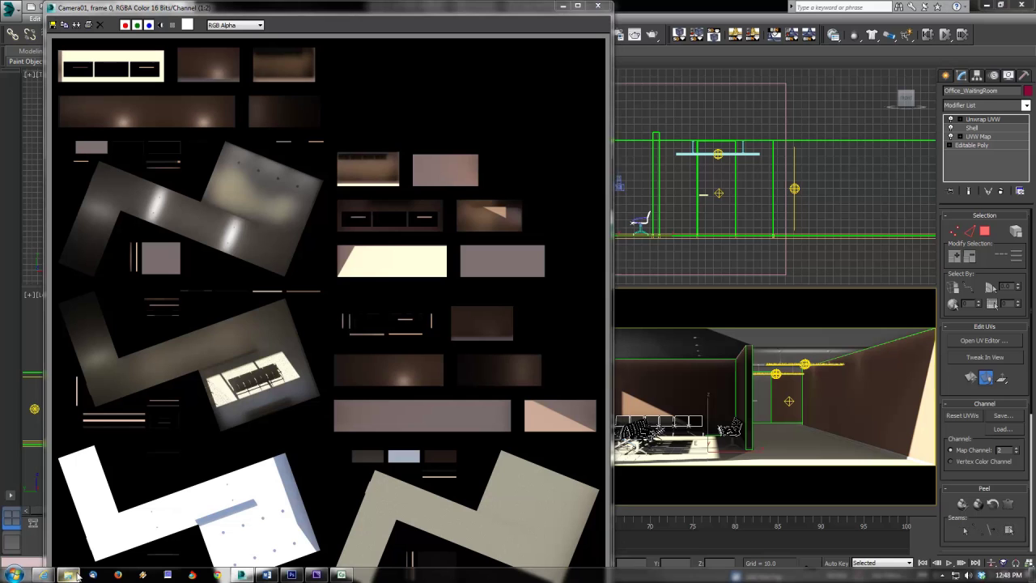
{"action": "left_click", "coordinate": [605, 239]}
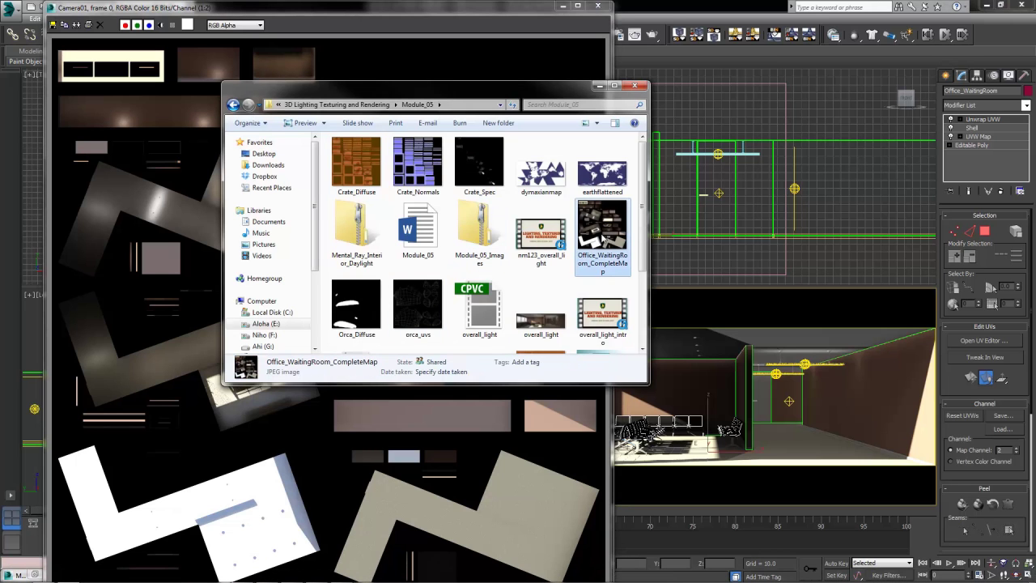
{"action": "double_click", "coordinate": [603, 238]}
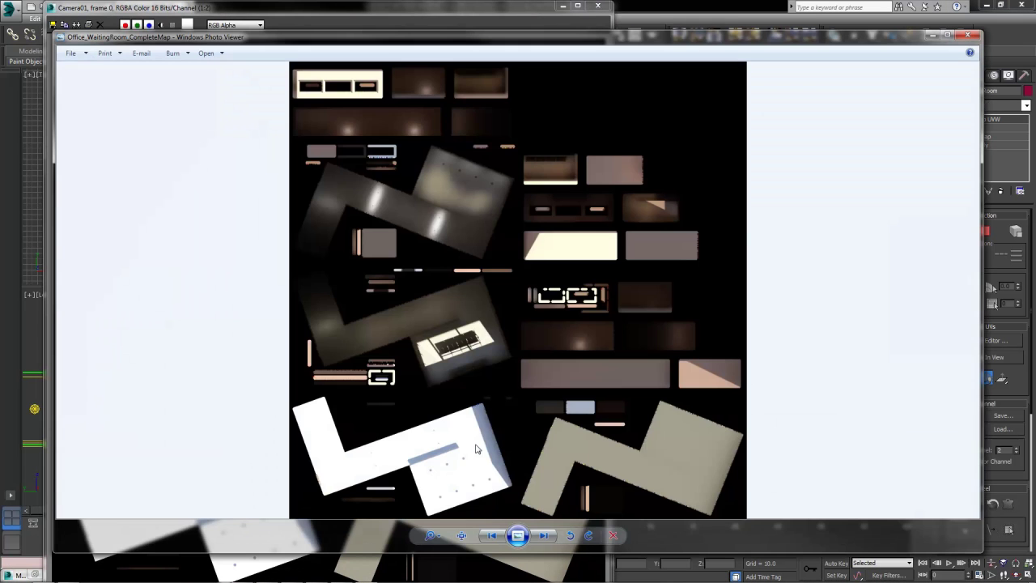
{"action": "left_click", "coordinate": [461, 537]}
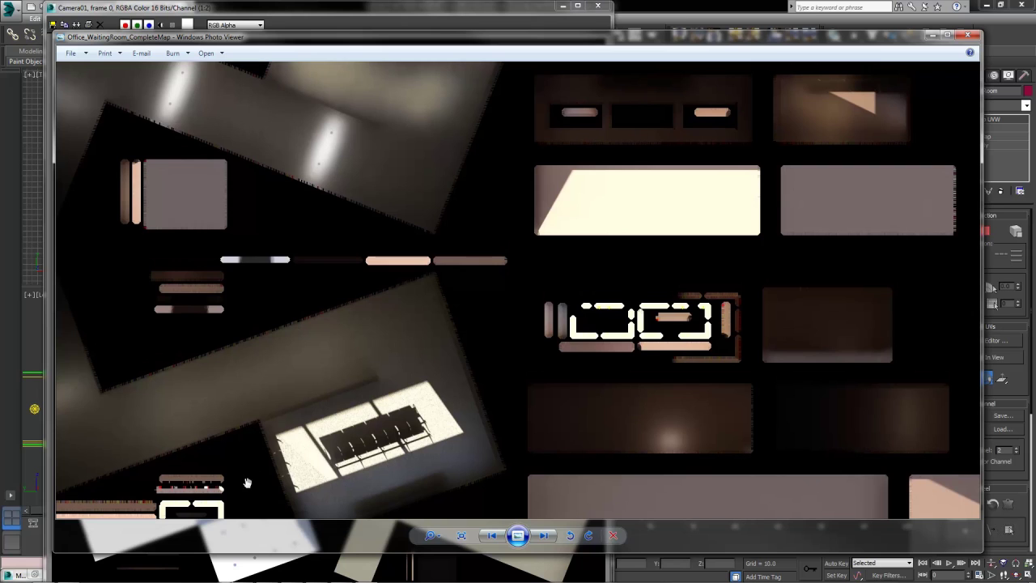
{"action": "left_click_drag", "start_coordinate": [248, 484], "coordinate": [230, 174]}
{"action": "left_click_drag", "start_coordinate": [627, 283], "coordinate": [651, 265]}
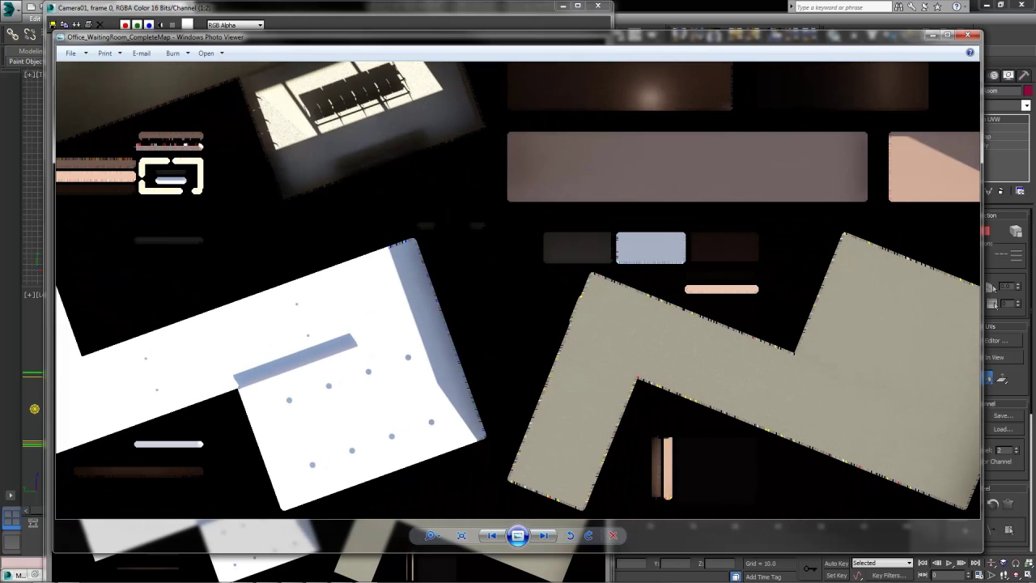
Close the baked map image, the Module_05 folder window, the rendered frame and the Render To Texture dialog.
{"action": "left_click", "coordinate": [970, 36]}
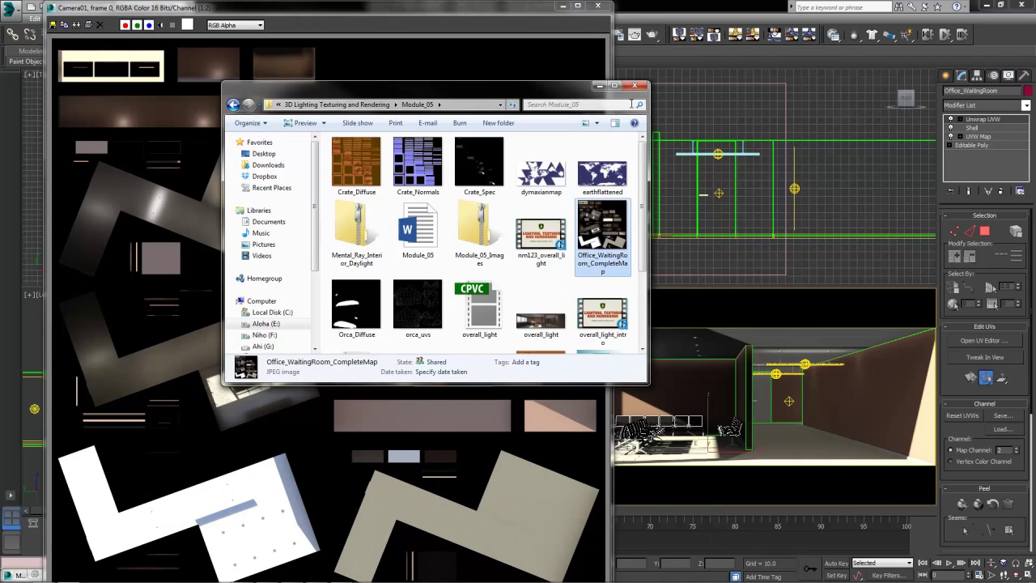
{"action": "left_click", "coordinate": [635, 87]}
{"action": "left_click", "coordinate": [599, 5]}
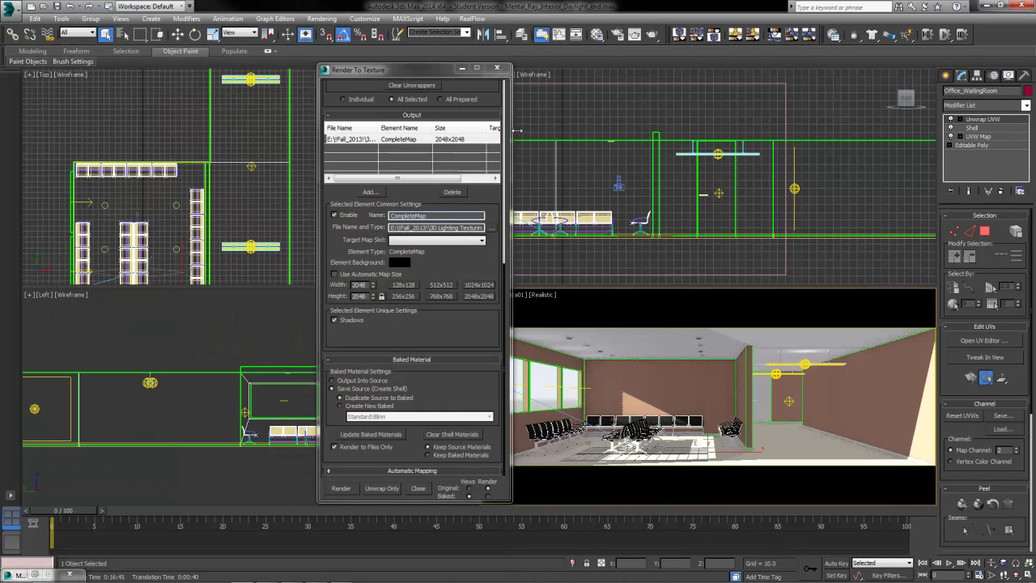
{"action": "left_click", "coordinate": [499, 70]}
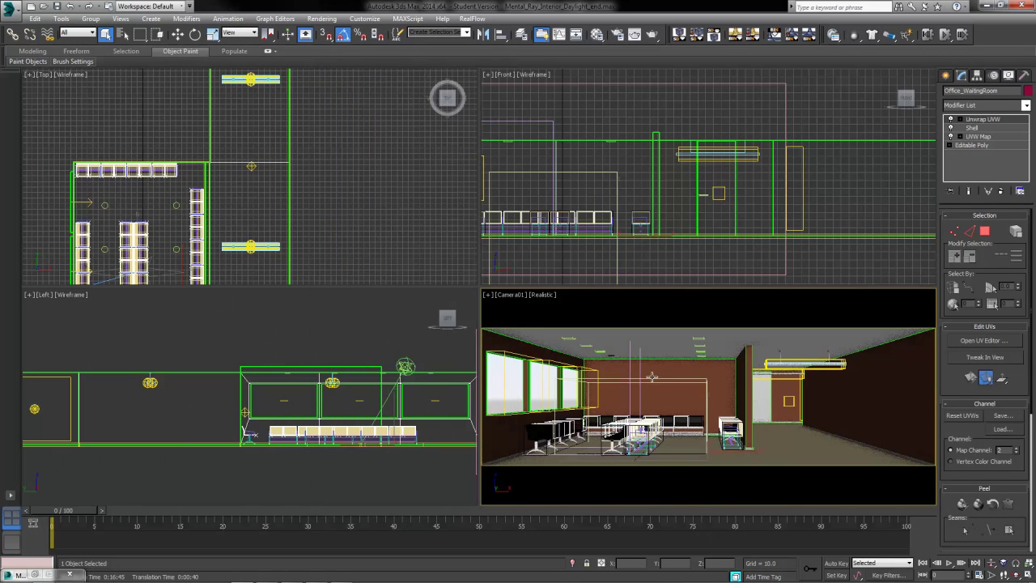
{"action": "right_click", "coordinate": [822, 410]}
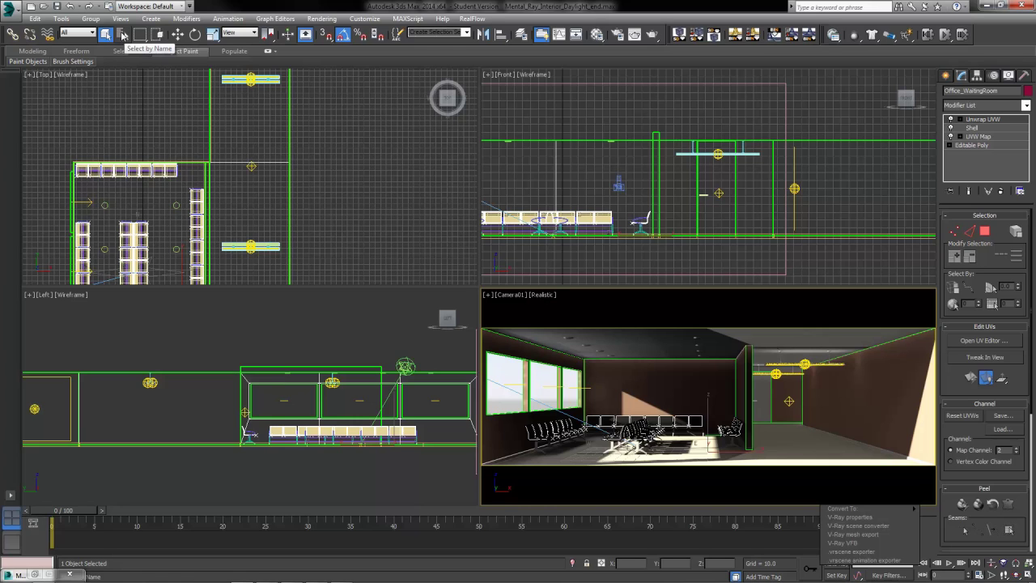
List the scene objects by name and filter the list to show only lights.
{"action": "left_click", "coordinate": [125, 34]}
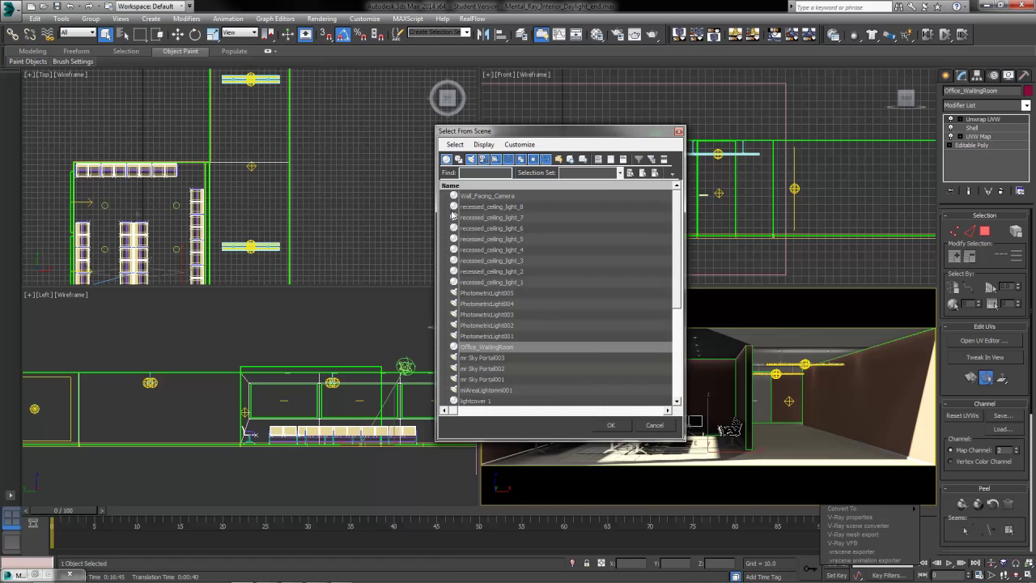
{"action": "left_click", "coordinate": [458, 159]}
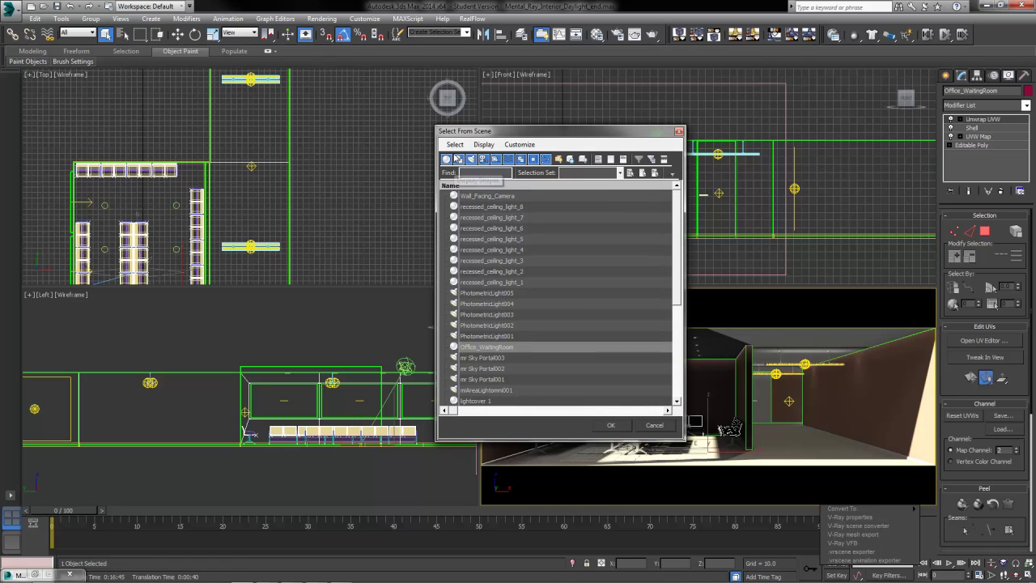
{"action": "left_click", "coordinate": [446, 159]}
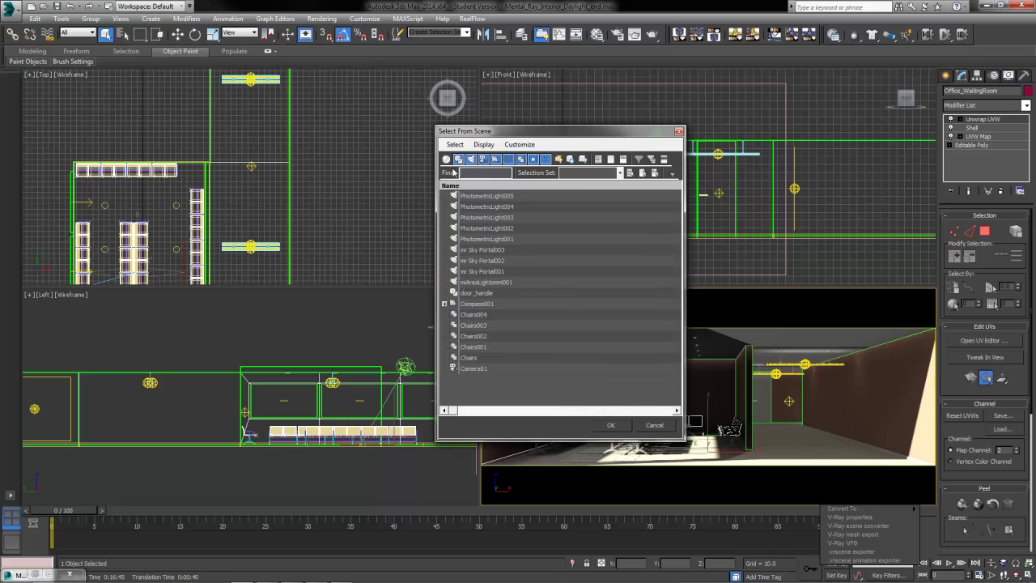
{"action": "left_click", "coordinate": [458, 160]}
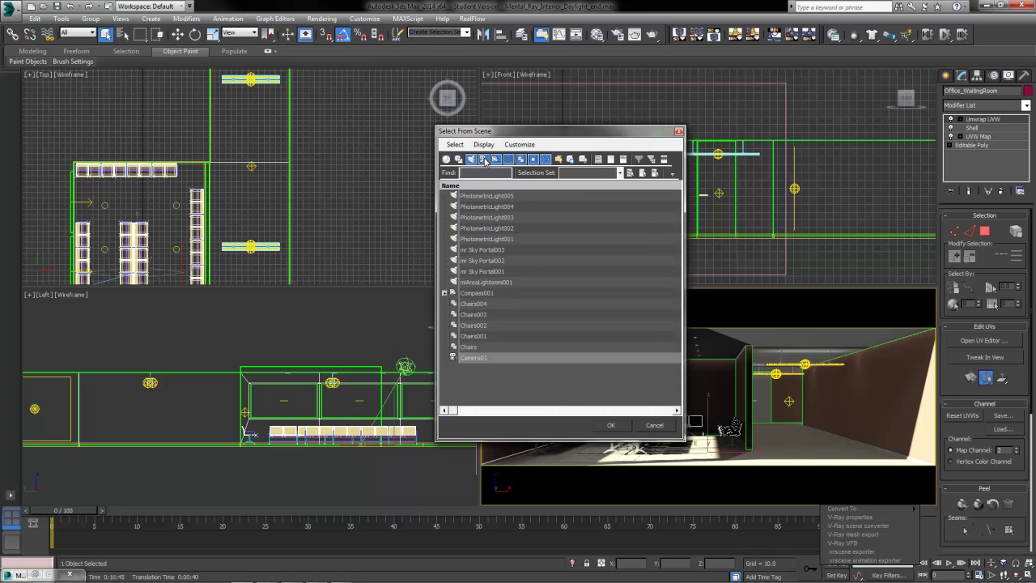
{"action": "left_click", "coordinate": [484, 159]}
{"action": "left_click", "coordinate": [495, 159]}
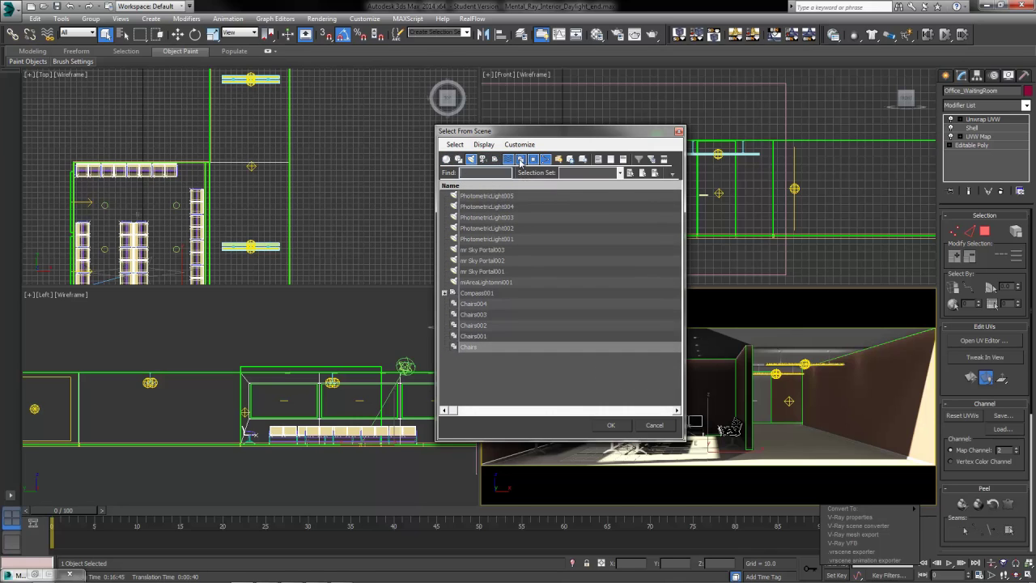
{"action": "left_click", "coordinate": [520, 160]}
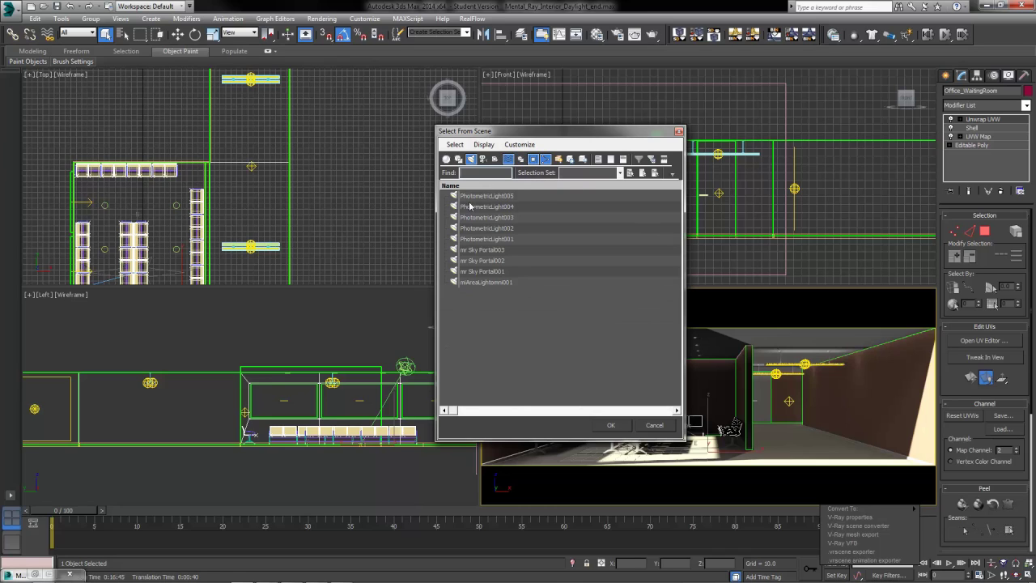
{"action": "left_click", "coordinate": [533, 158]}
{"action": "left_click", "coordinate": [509, 158]}
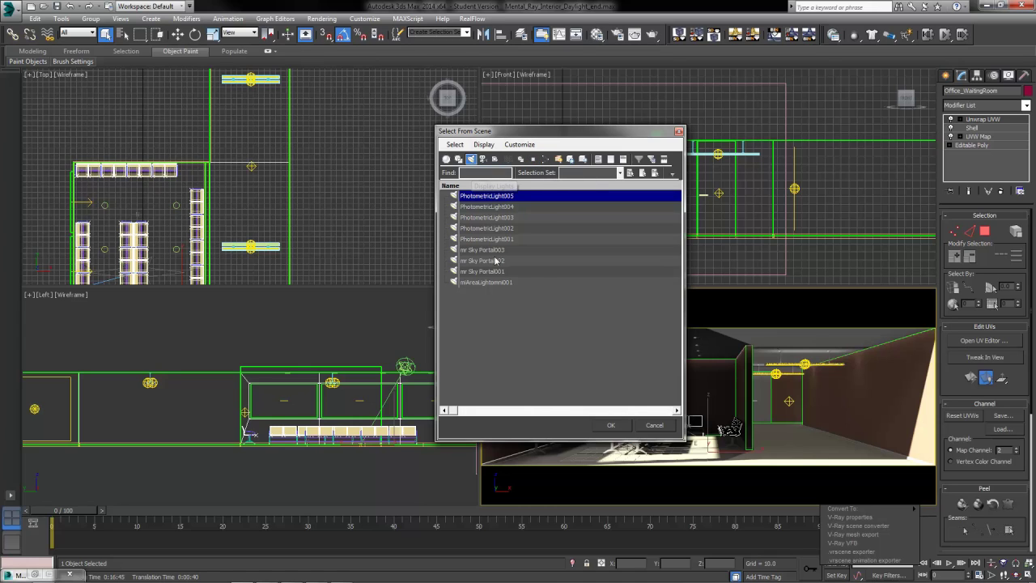
Select all the listed photometric lights, mr Sky Portals and the area light, and delete them from the scene.
{"action": "key", "text": "ctrl+a"}
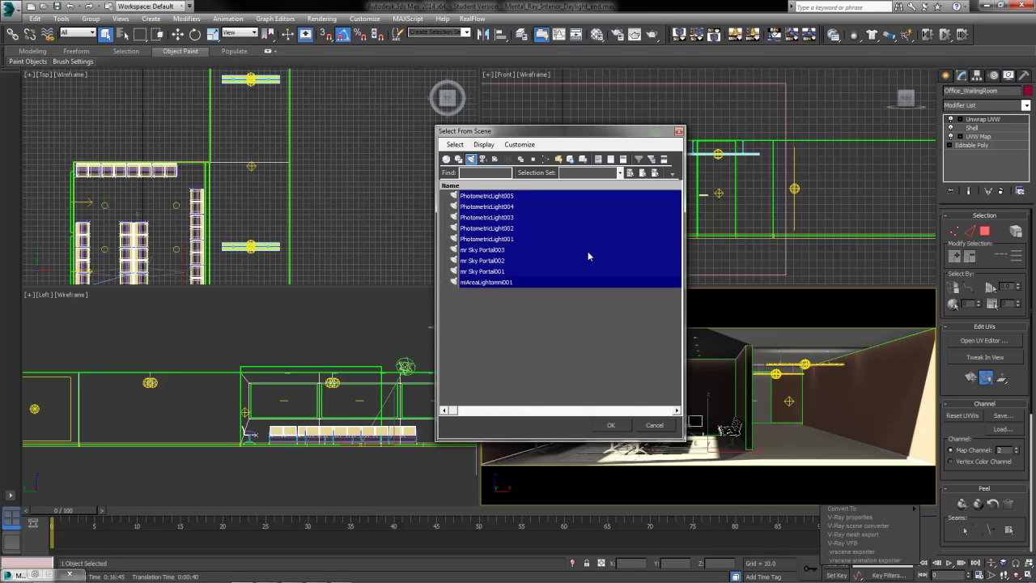
{"action": "left_click", "coordinate": [610, 426]}
{"action": "key", "text": "Delete"}
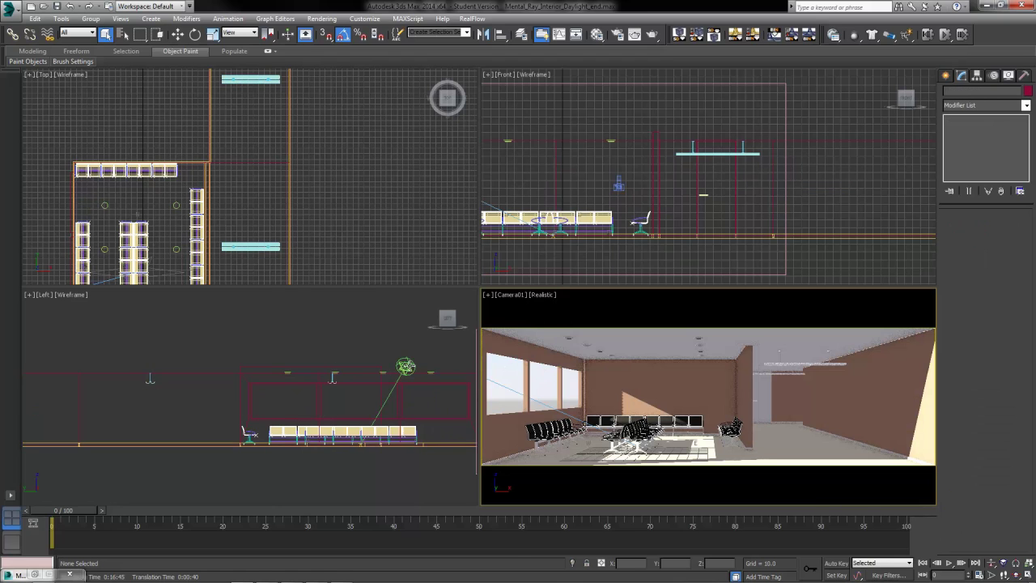
Unhide all objects and delete the Daylight001 assembly above the room in the Left view.
{"action": "middle_click_drag", "start_coordinate": [356, 339], "coordinate": [318, 327]}
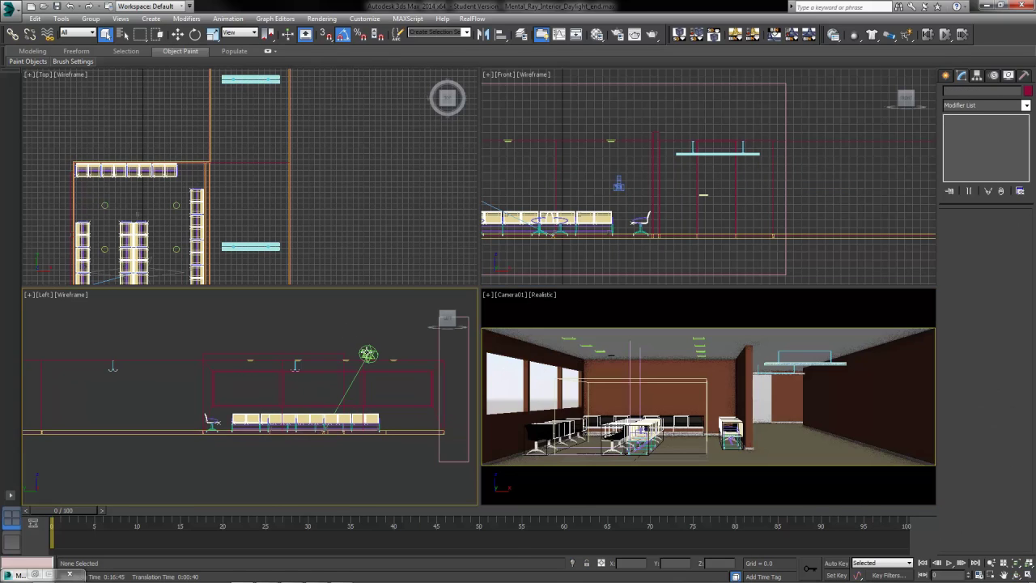
{"action": "left_click", "coordinate": [368, 354]}
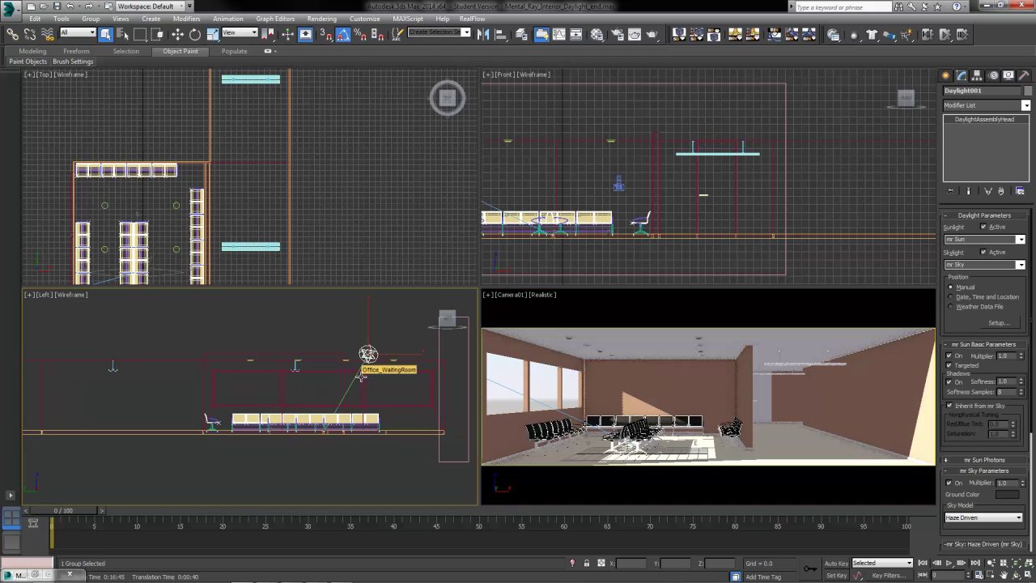
{"action": "right_click", "coordinate": [377, 309]}
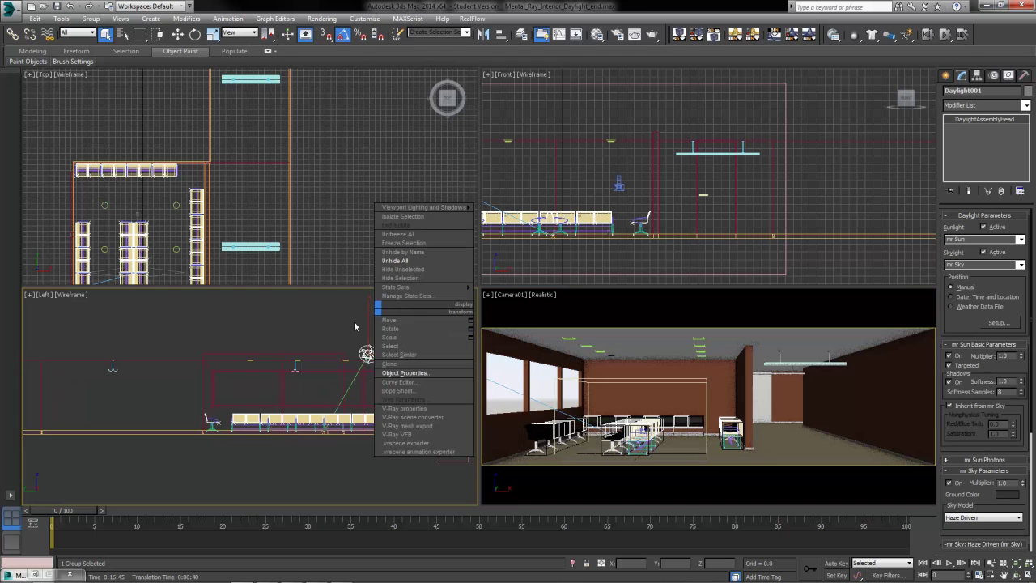
{"action": "left_click", "coordinate": [396, 261]}
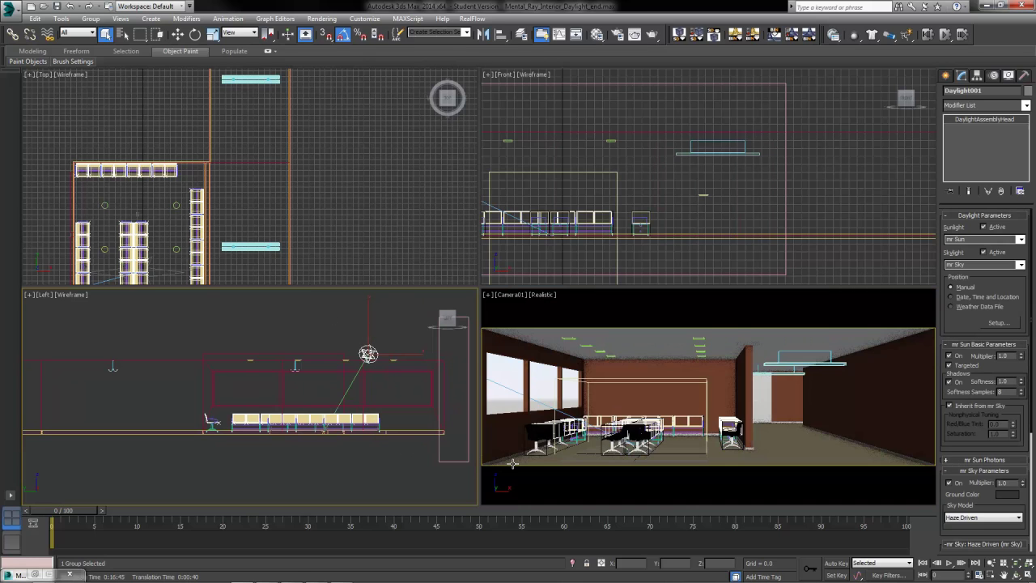
{"action": "key", "text": "Delete"}
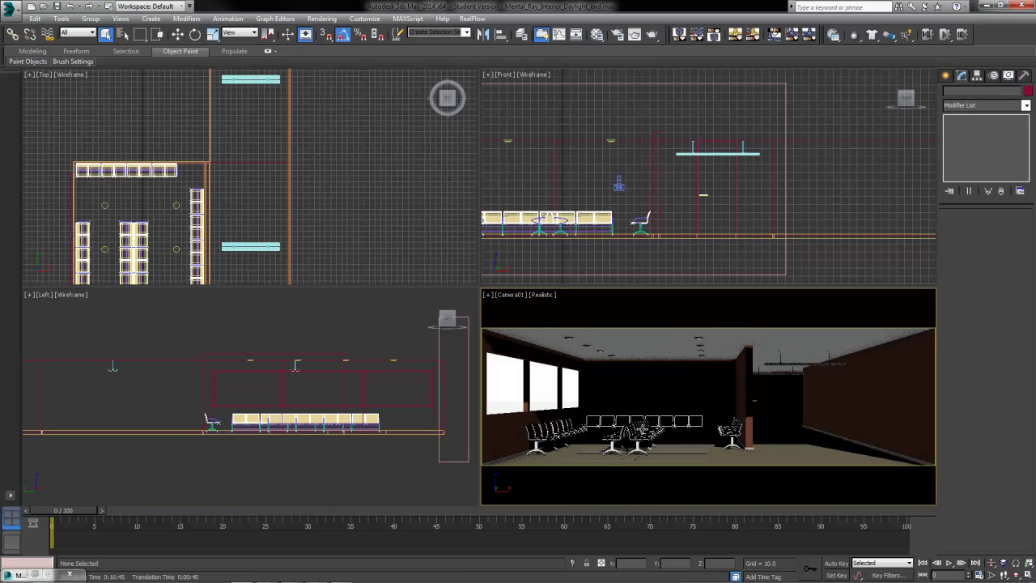
Set the Camera01 viewport to Shaded display and test-render the unlit room, stopping the render early.
{"action": "right_click", "coordinate": [640, 431]}
{"action": "left_click", "coordinate": [541, 296]}
{"action": "left_click", "coordinate": [559, 319]}
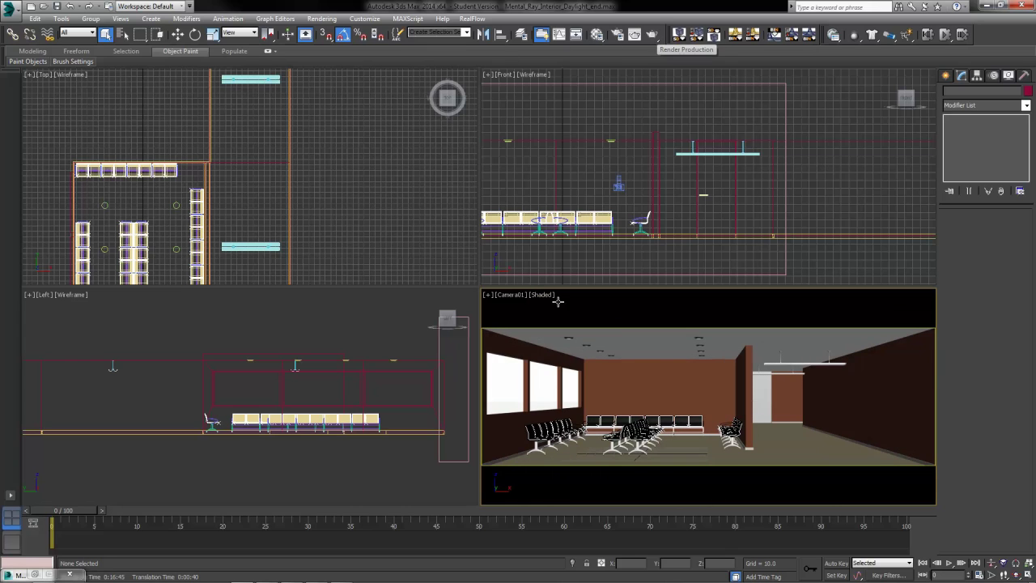
{"action": "left_click", "coordinate": [652, 34]}
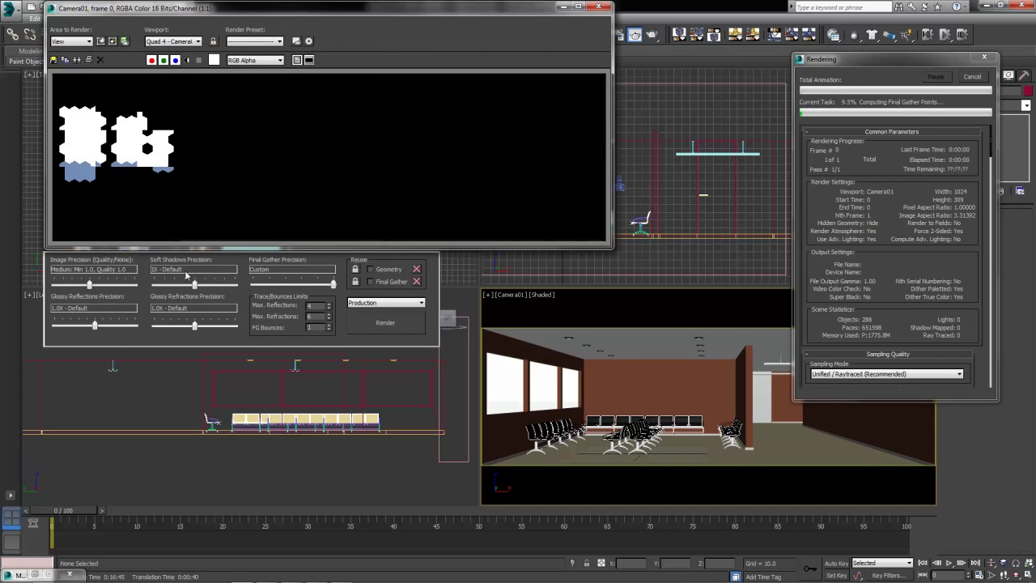
{"action": "left_click", "coordinate": [977, 77]}
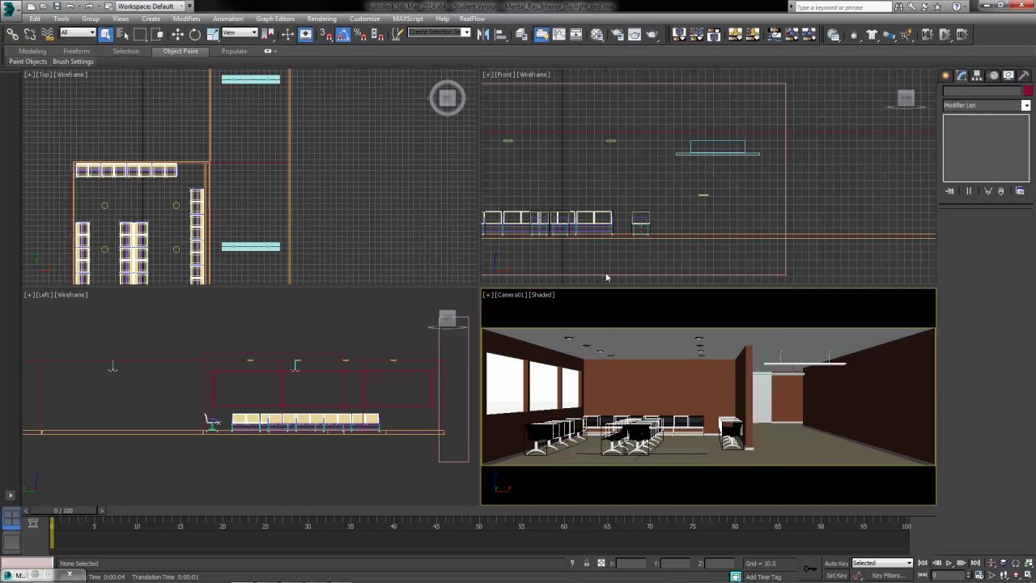
{"action": "left_click", "coordinate": [542, 295]}
{"action": "mouse_move", "coordinate": [621, 455]}
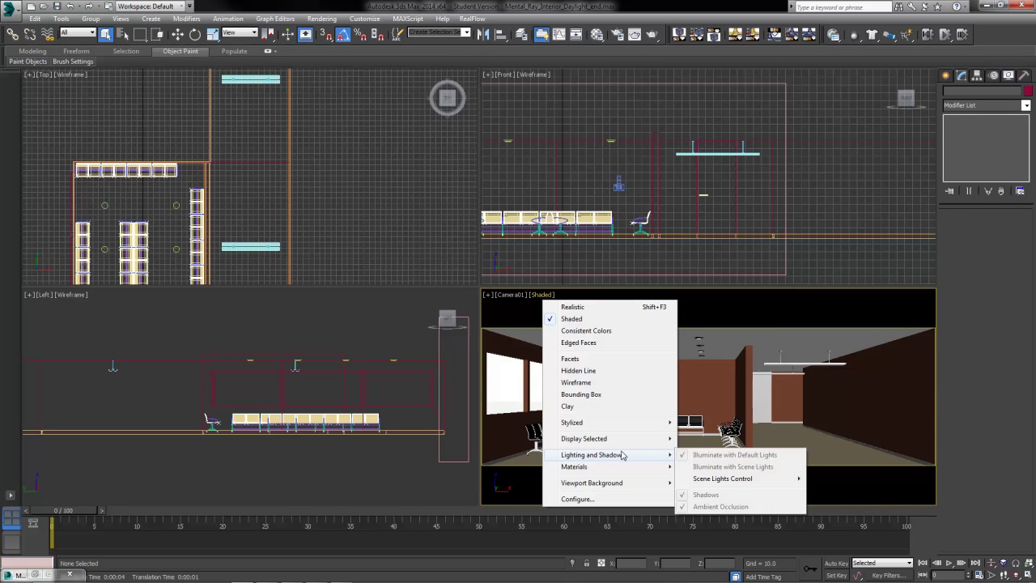
{"action": "left_click", "coordinate": [709, 395]}
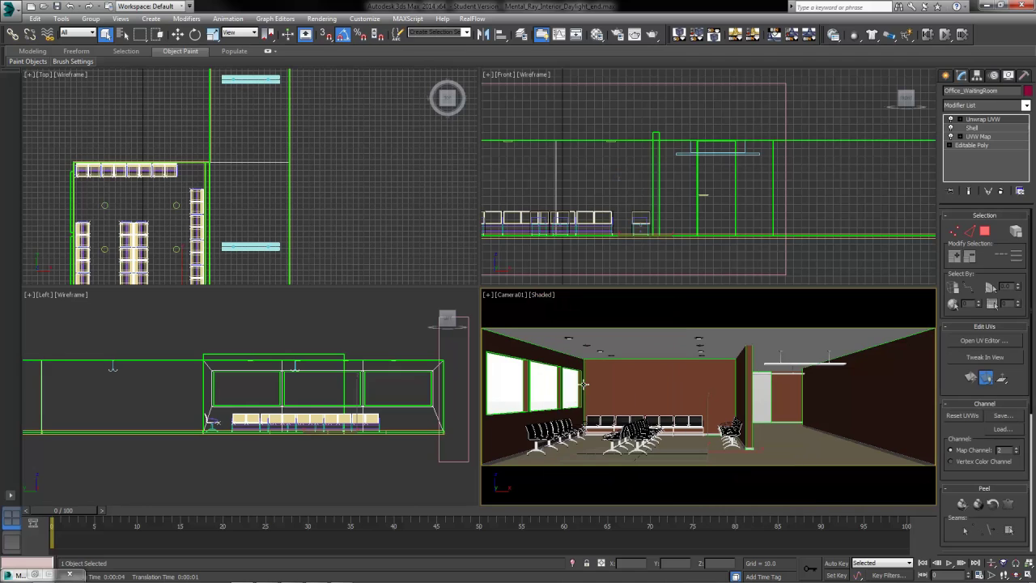
{"action": "left_click", "coordinate": [547, 388]}
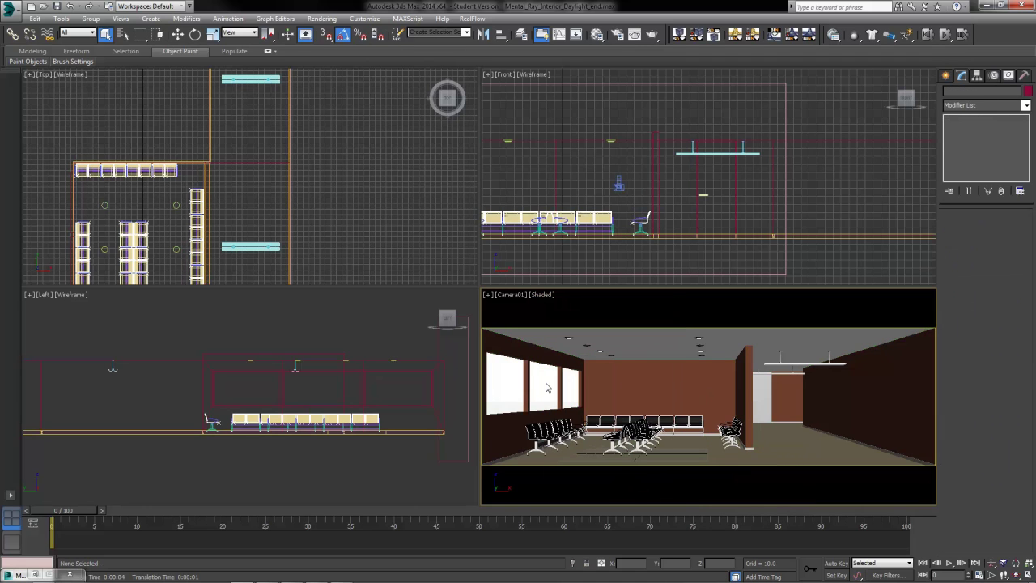
Set the environment's exposure control to <no exposure control> in place of mr Photographic Exposure Control.
{"action": "key", "text": "8"}
{"action": "left_click_drag", "start_coordinate": [377, 90], "coordinate": [620, 123]}
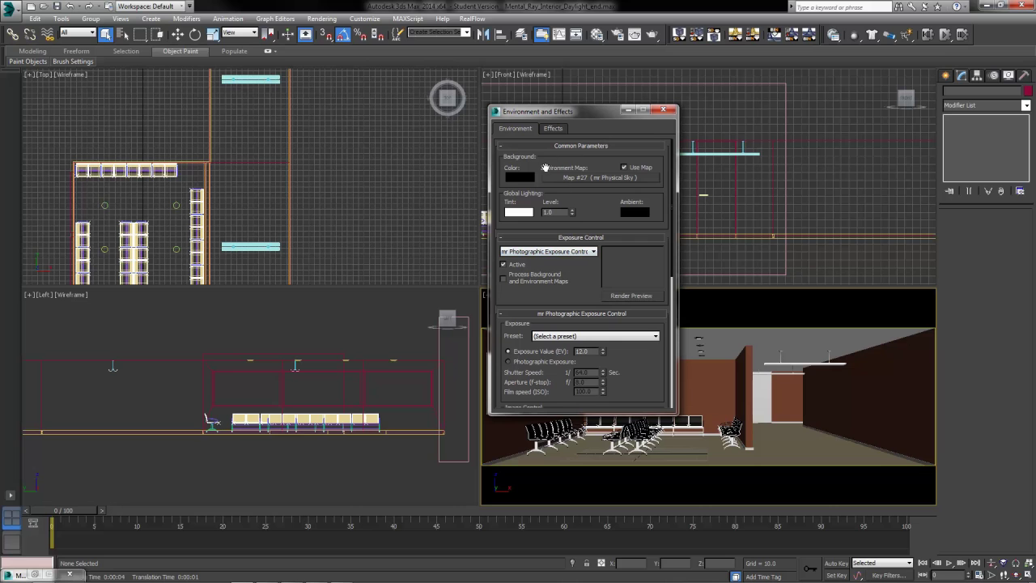
{"action": "left_click_drag", "start_coordinate": [547, 120], "coordinate": [622, 141]}
{"action": "left_click", "coordinate": [328, 19]}
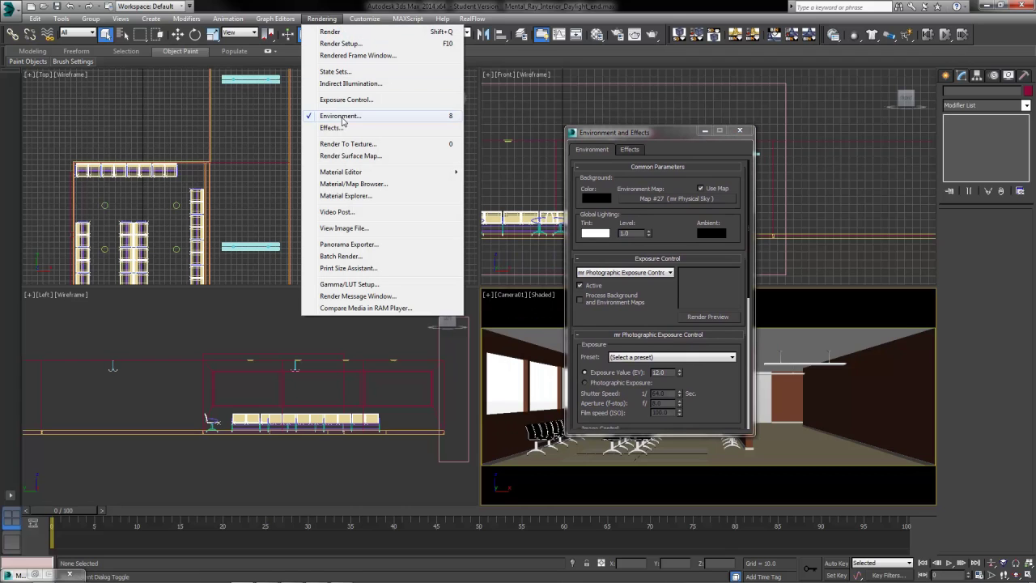
{"action": "left_click", "coordinate": [646, 140]}
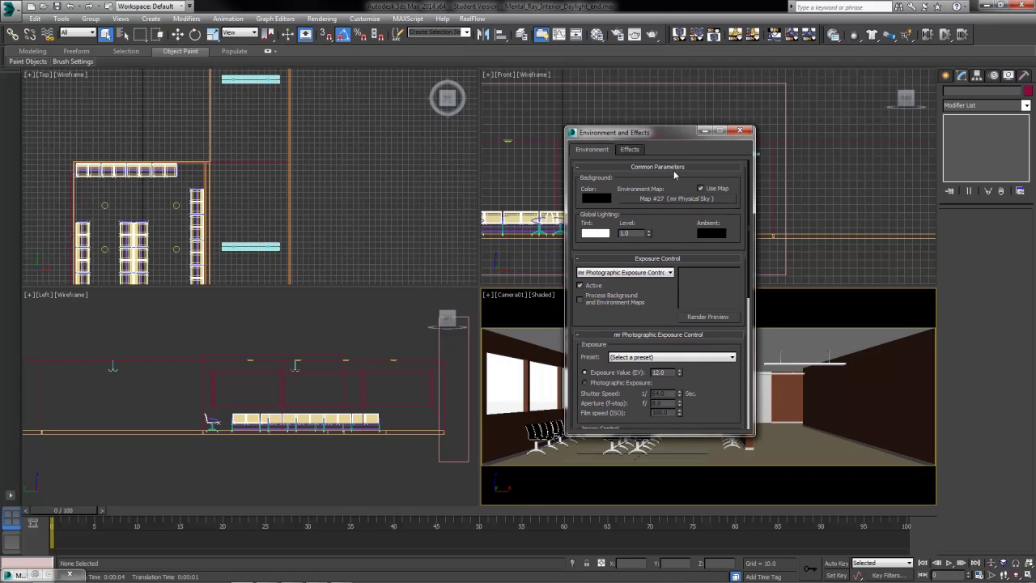
{"action": "left_click", "coordinate": [671, 273]}
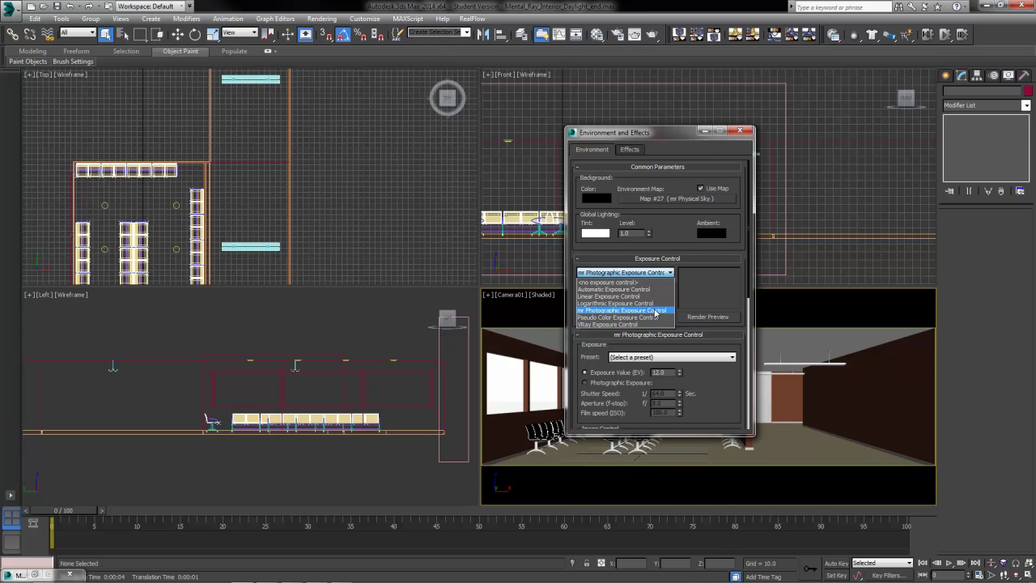
{"action": "left_click", "coordinate": [604, 284]}
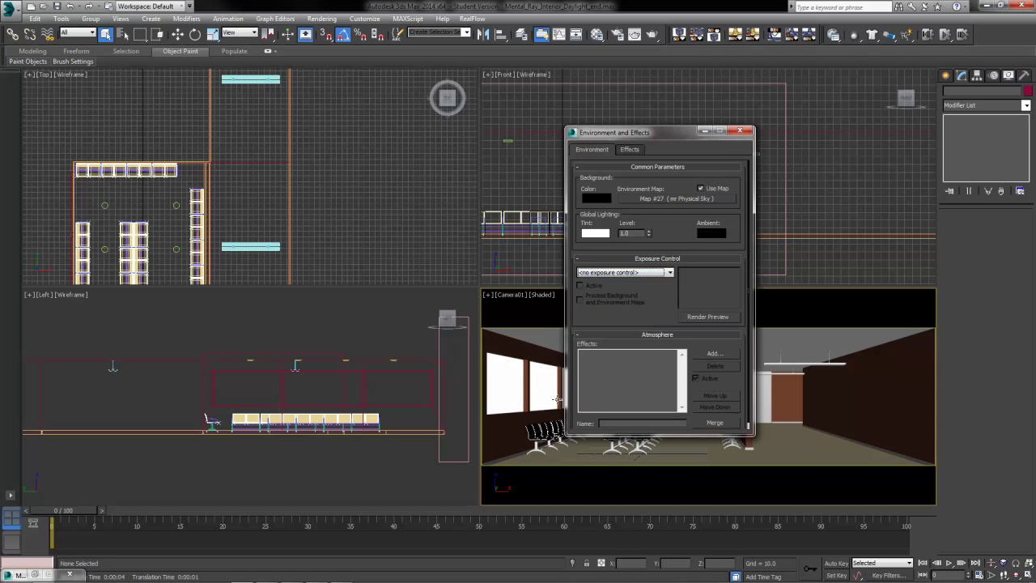
{"action": "left_click", "coordinate": [739, 130]}
Test-render the Camera01 view without exposure control, stop it during final gather and close the rendered frame.
{"action": "left_click", "coordinate": [658, 37]}
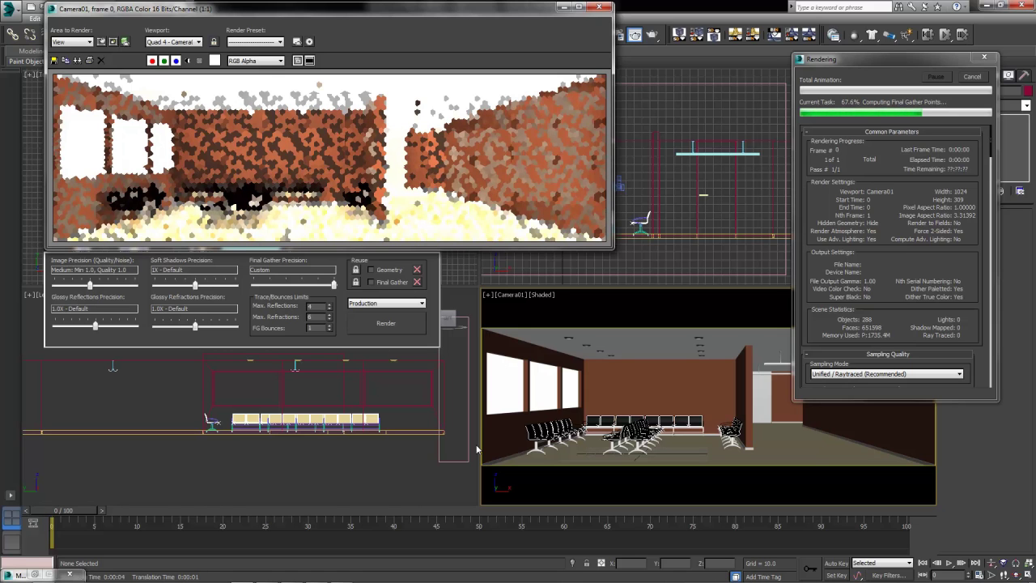
{"action": "left_click", "coordinate": [974, 78]}
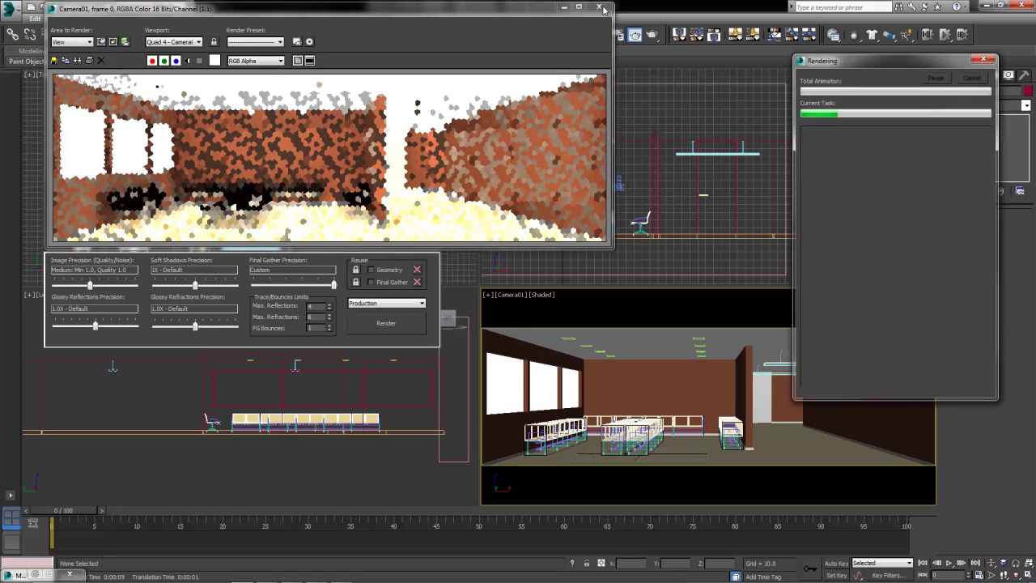
{"action": "left_click", "coordinate": [600, 8]}
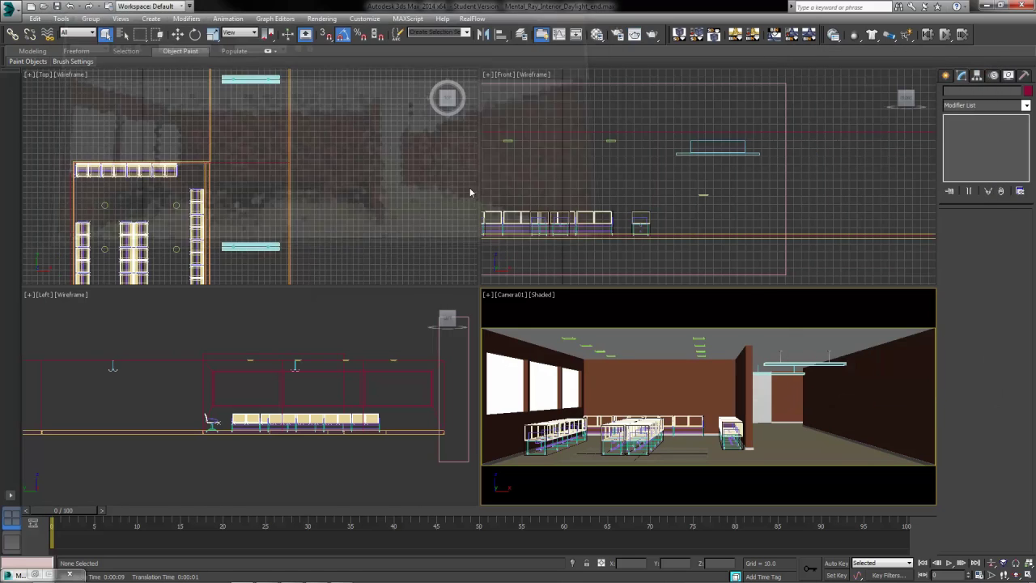
Select the Office_WaitingRoom object and open its UVW Map modifier's parameters, holding the scene first.
{"action": "left_click", "coordinate": [648, 375]}
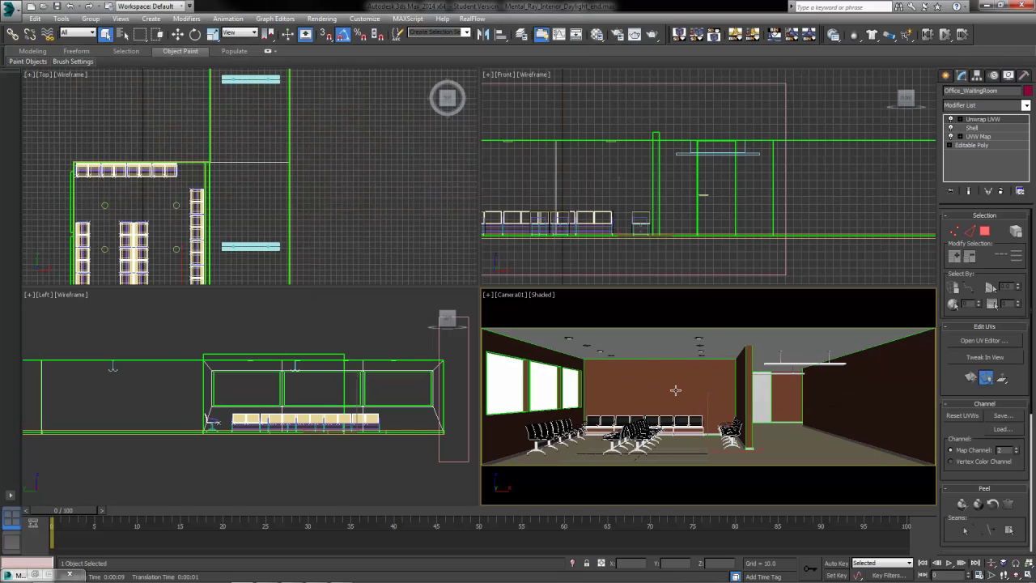
{"action": "left_click", "coordinate": [976, 137]}
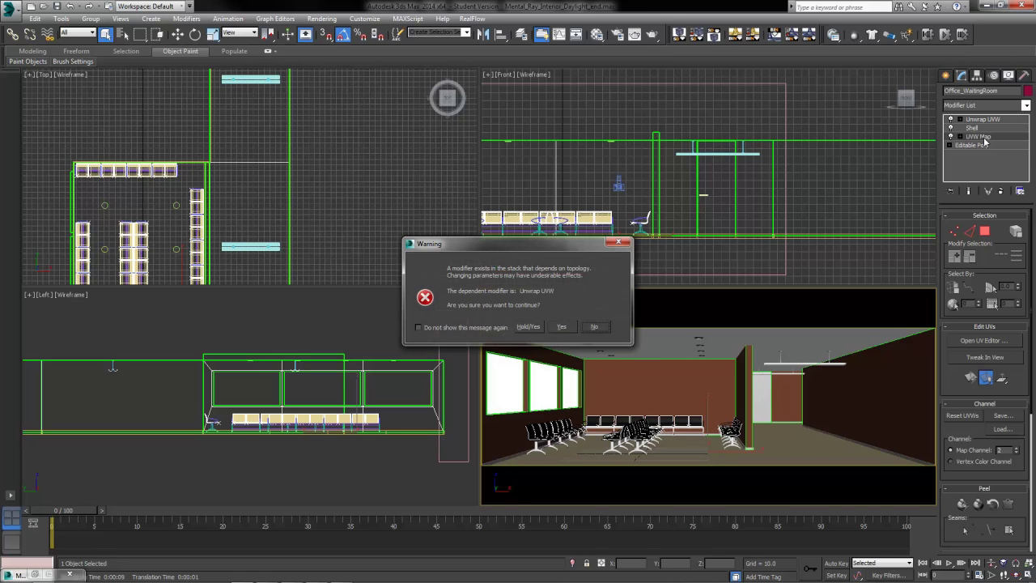
{"action": "left_click", "coordinate": [528, 327]}
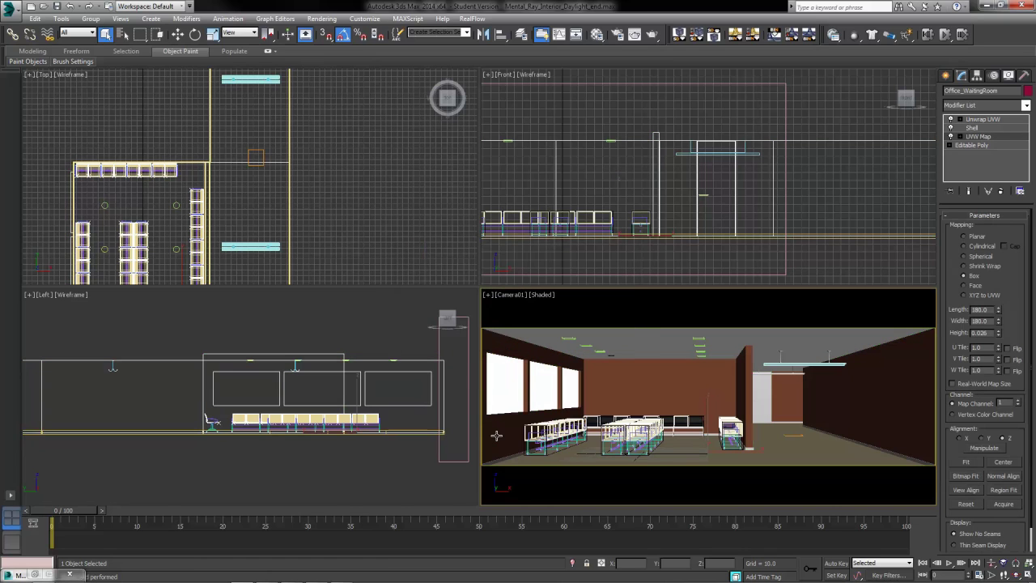
Delete the UVW Map modifier, then set Unwrap UVW to map channel 1 and move the existing UVs to that channel.
{"action": "left_click", "coordinate": [1001, 191]}
{"action": "left_click", "coordinate": [984, 120]}
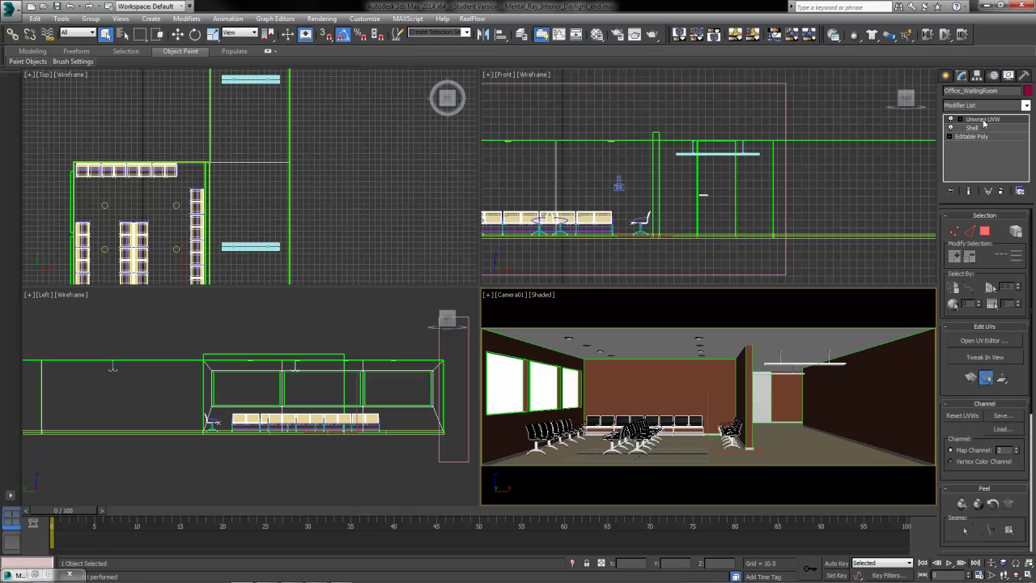
{"action": "left_click", "coordinate": [1017, 454]}
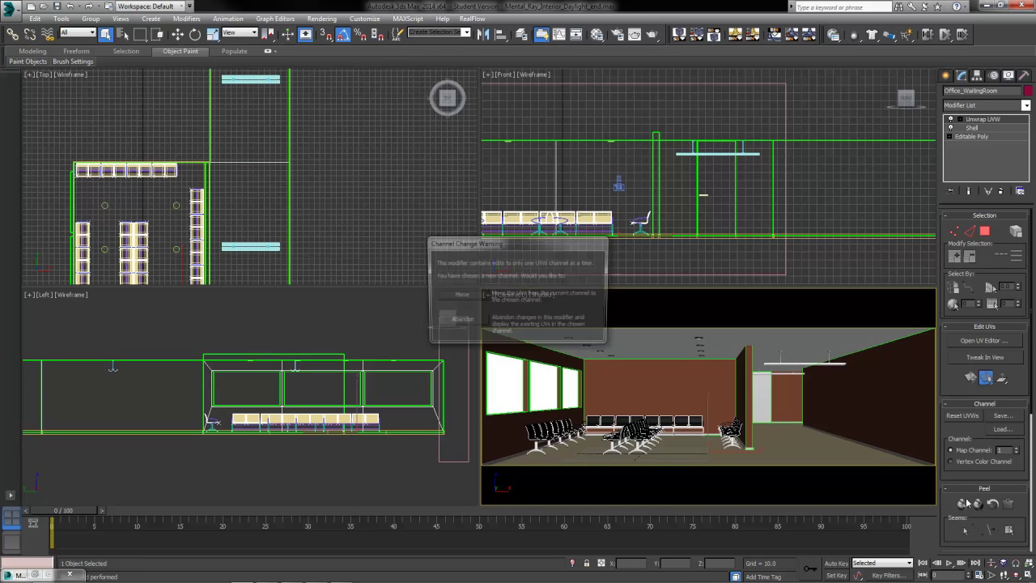
{"action": "left_click", "coordinate": [461, 295]}
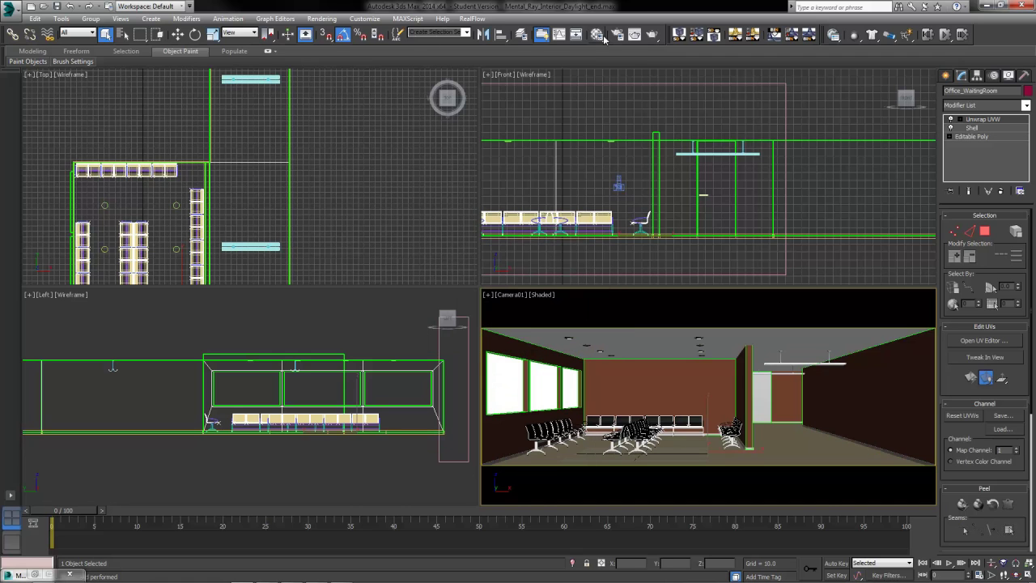
Load Office_WaitingRoom_CompleteMap as the diffuse bitmap of the 06 - Default material and enable its display in the viewport.
{"action": "key", "text": "m"}
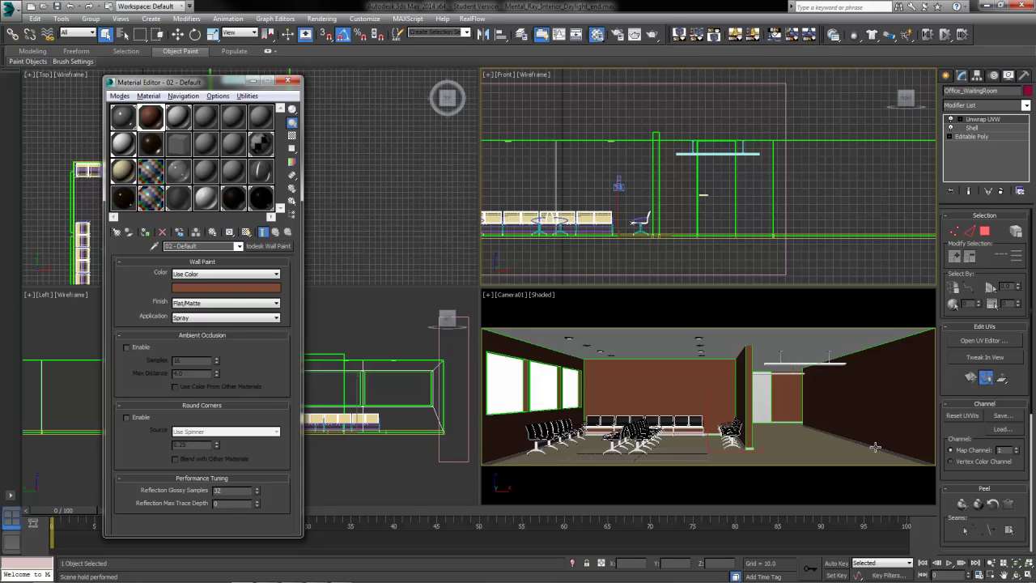
{"action": "left_click", "coordinate": [259, 120]}
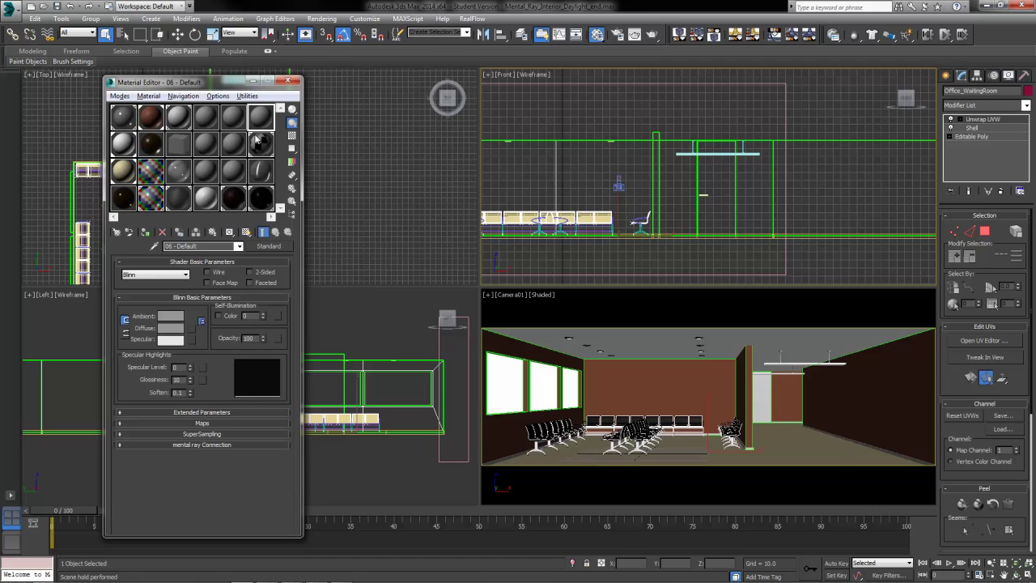
{"action": "left_click", "coordinate": [193, 330]}
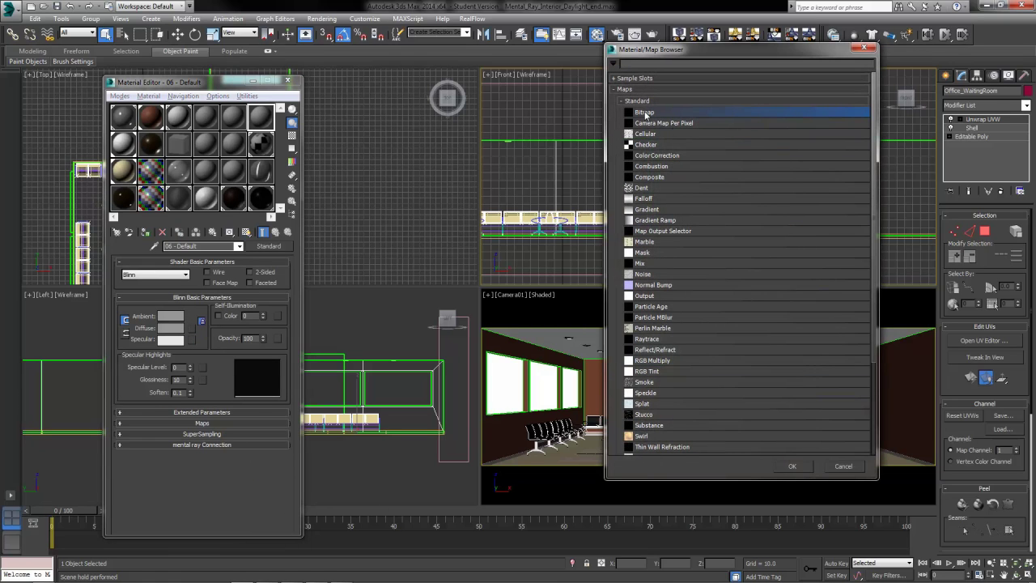
{"action": "double_click", "coordinate": [645, 114]}
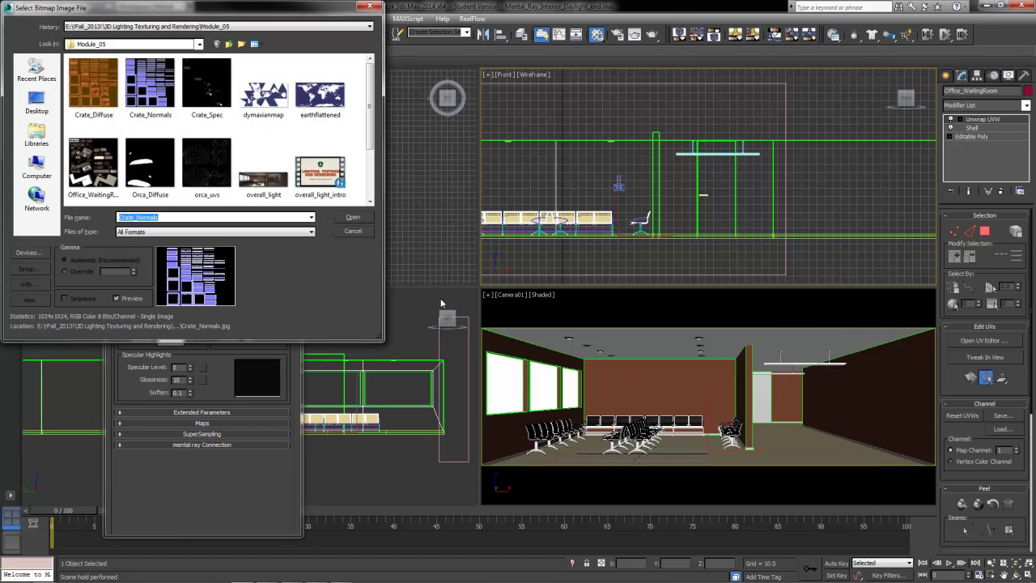
{"action": "left_click", "coordinate": [93, 166]}
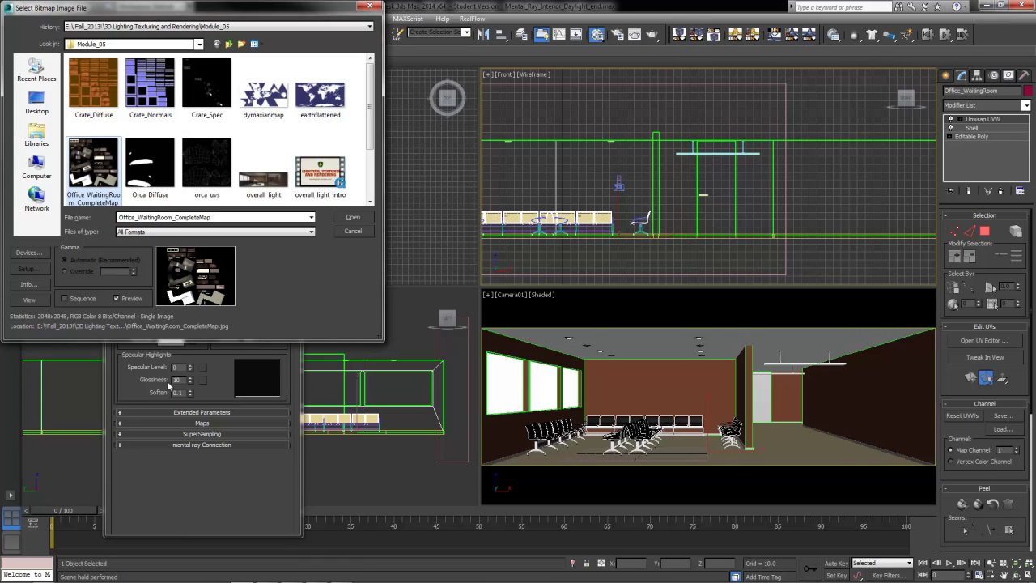
{"action": "left_click", "coordinate": [354, 217]}
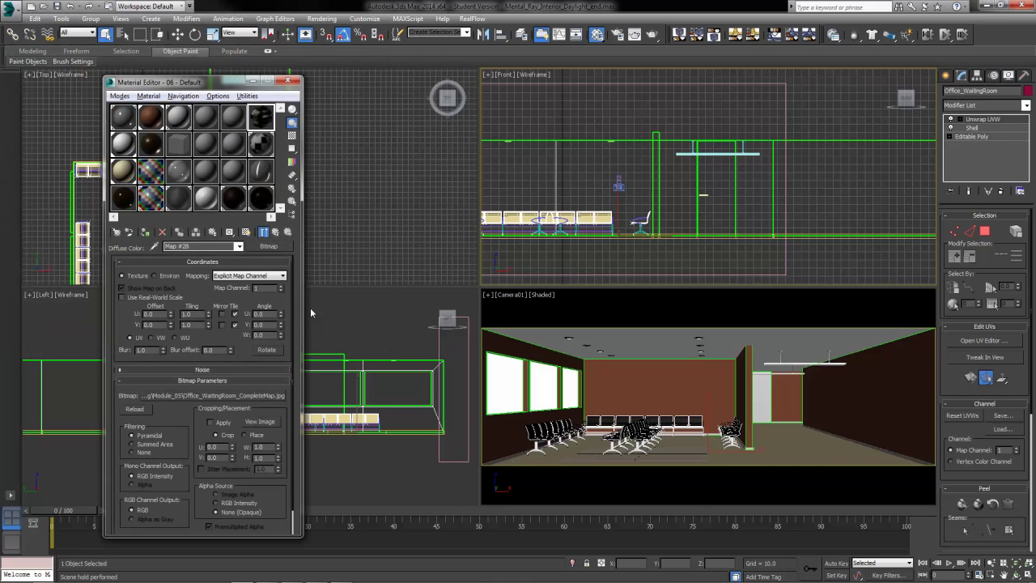
{"action": "left_click", "coordinate": [275, 232]}
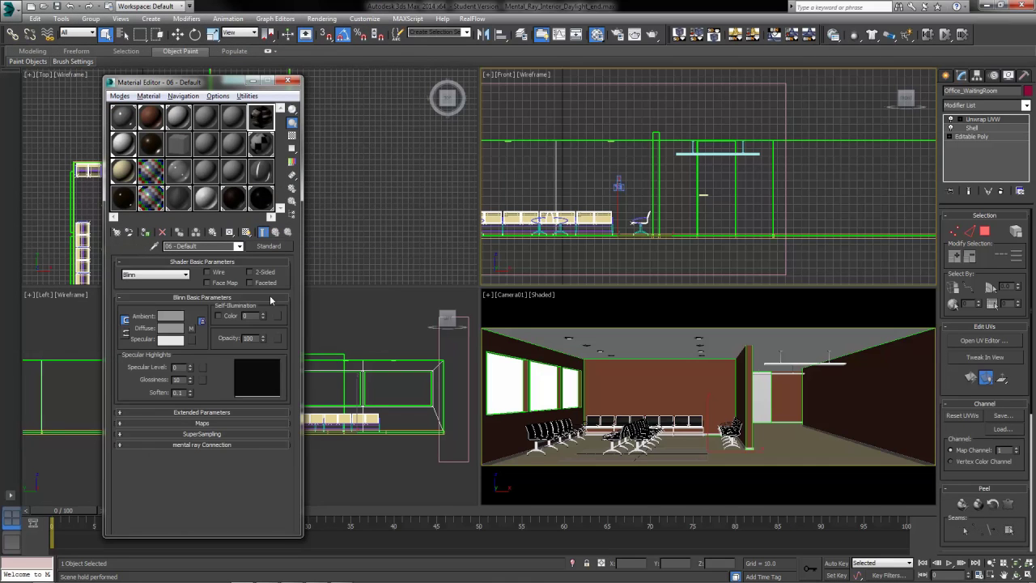
{"action": "left_click", "coordinate": [247, 233]}
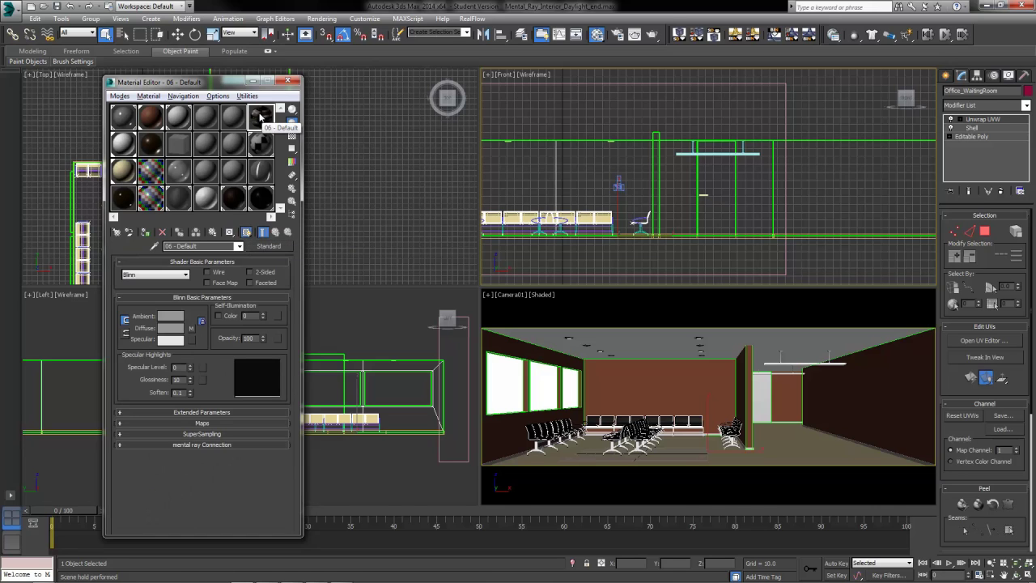
Assign the baked-map material to the waiting room, renaming it Complete Map Room instead of replacing the existing material, and deselect the room.
{"action": "left_click_drag", "start_coordinate": [260, 117], "coordinate": [635, 340]}
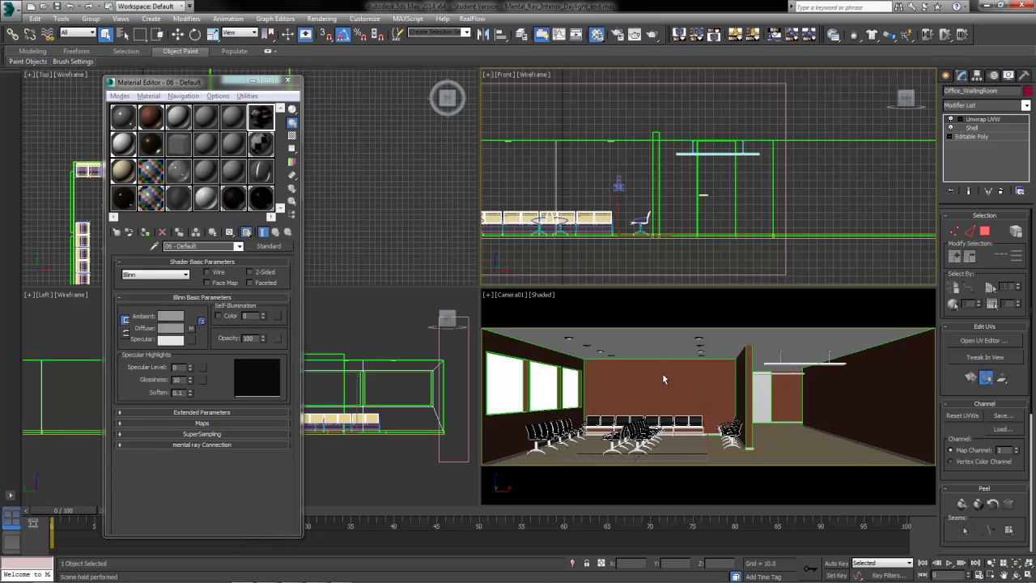
{"action": "left_click_drag", "start_coordinate": [663, 375], "coordinate": [663, 374]}
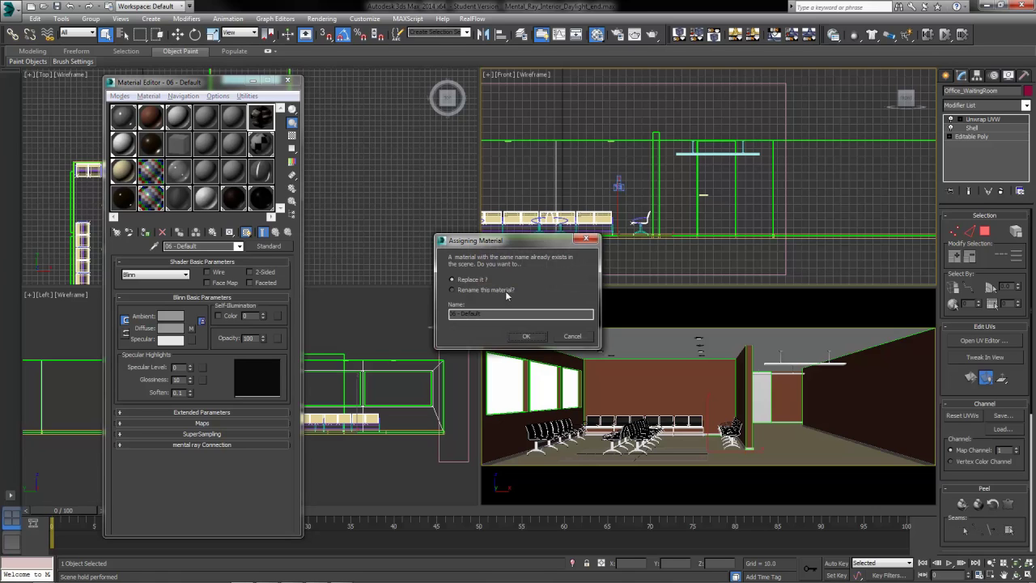
{"action": "left_click", "coordinate": [454, 290]}
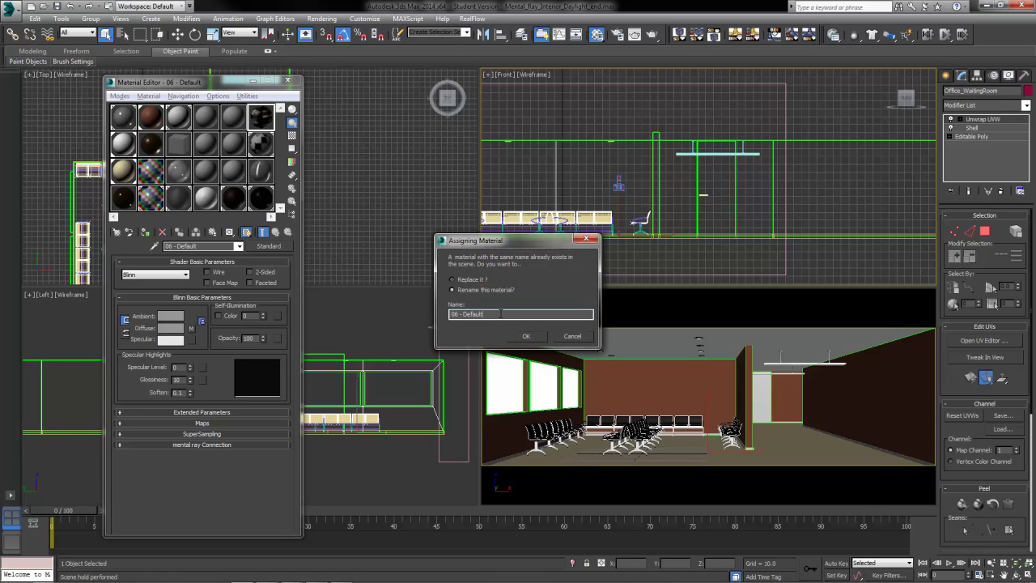
{"action": "type", "text": "Complete Map Room"}
{"action": "left_click", "coordinate": [528, 336]}
{"action": "left_click", "coordinate": [773, 484]}
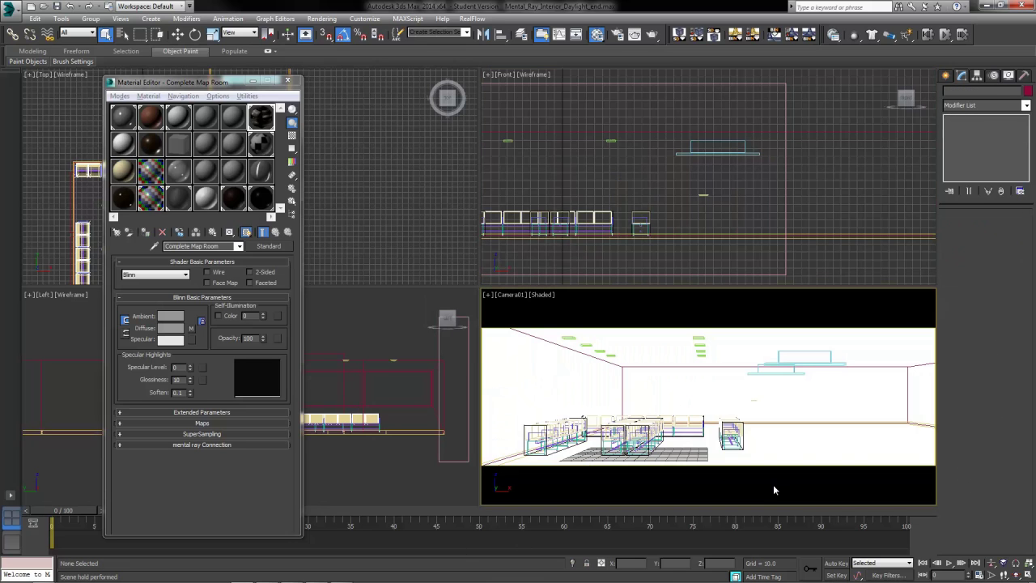
Maximize the Camera01 viewport, minimize the Material Editor and render the room with its baked texture.
{"action": "key", "text": "alt+w"}
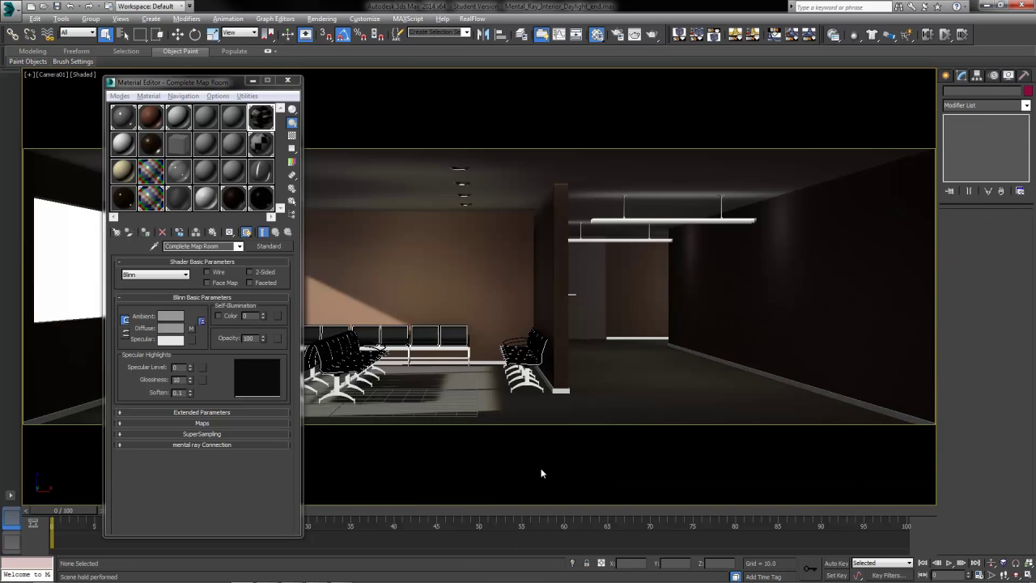
{"action": "left_click", "coordinate": [252, 81]}
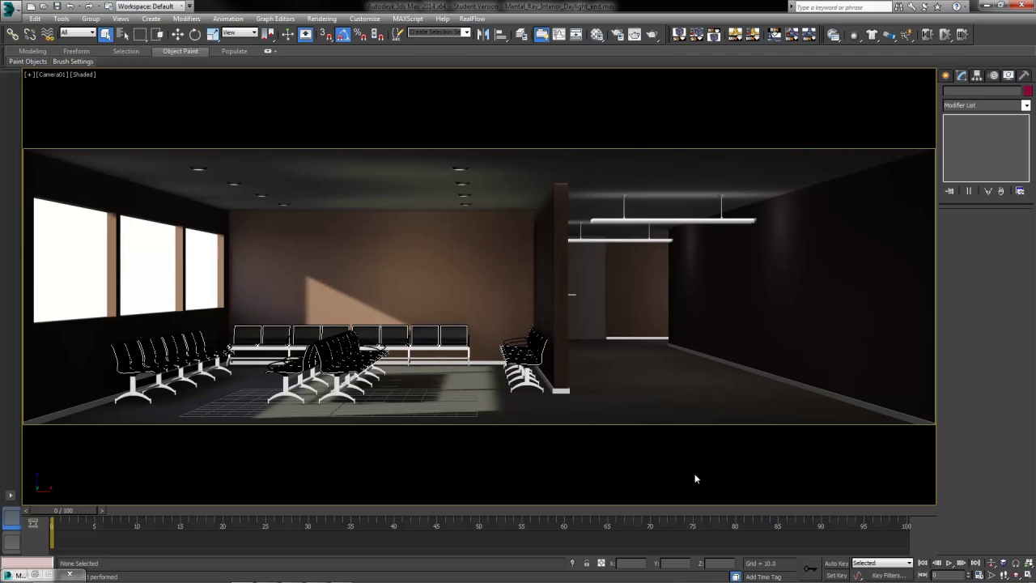
{"action": "left_click", "coordinate": [653, 34]}
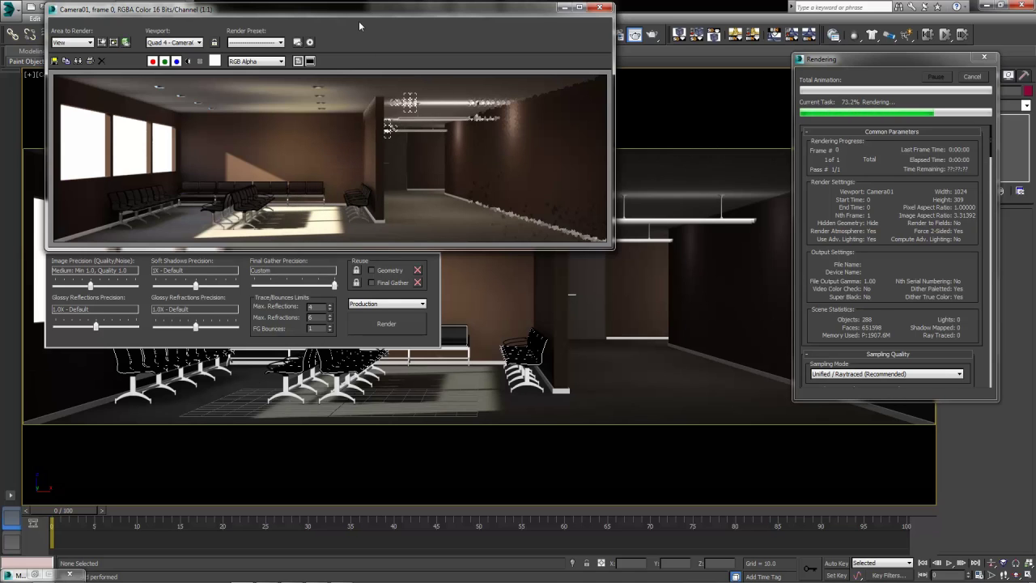
{"action": "left_click_drag", "start_coordinate": [359, 11], "coordinate": [444, 98]}
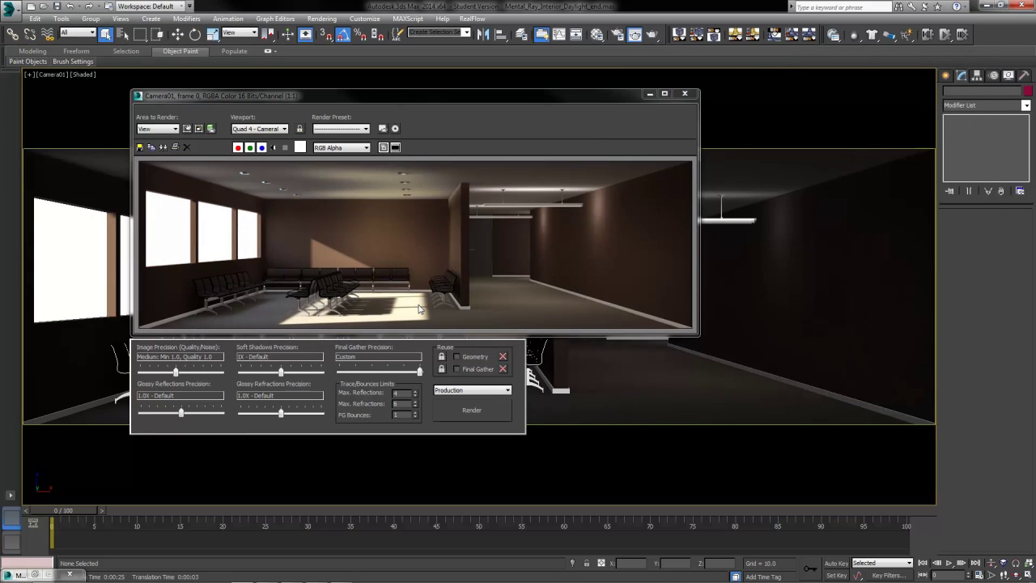